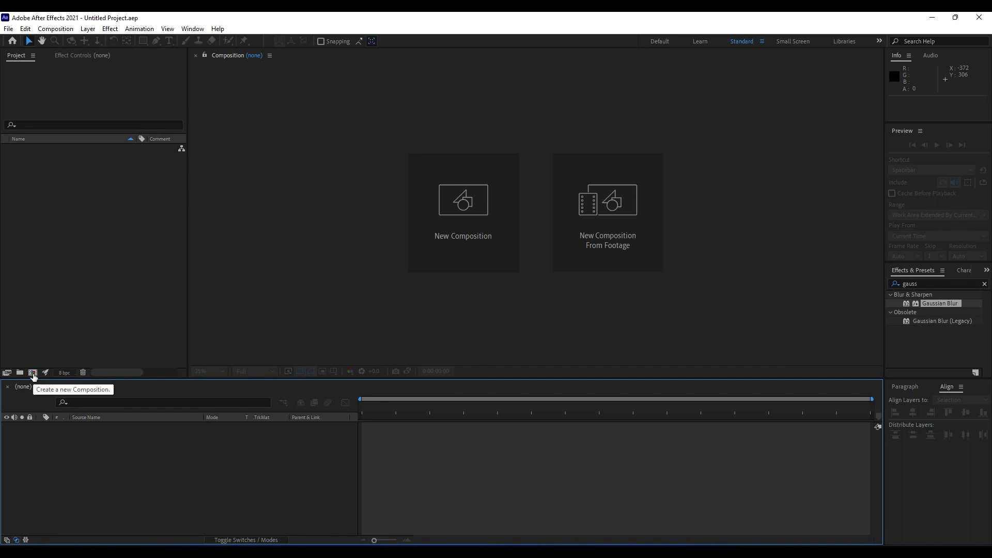
# - Create a 1920 x 1080, 30 fps, 10-second composition named Space Scene
pyautogui.click(33, 373)
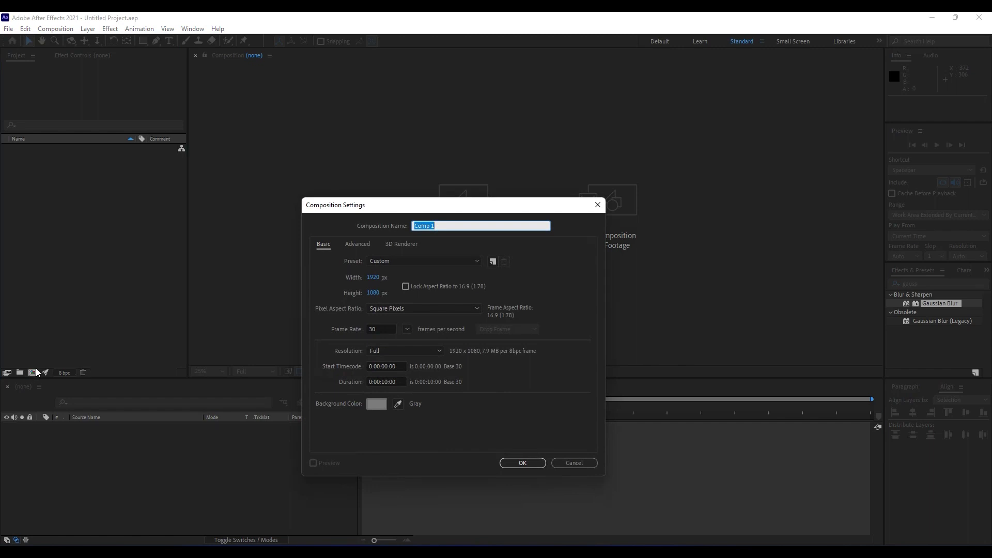
pyautogui.write('Space Scene')
pyautogui.click(516, 463)
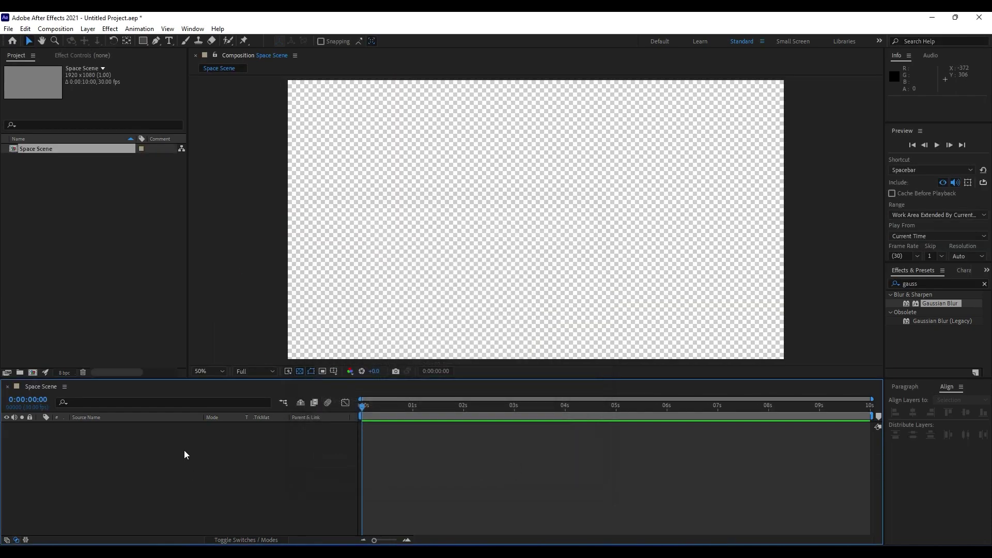
pyautogui.click(80, 271)
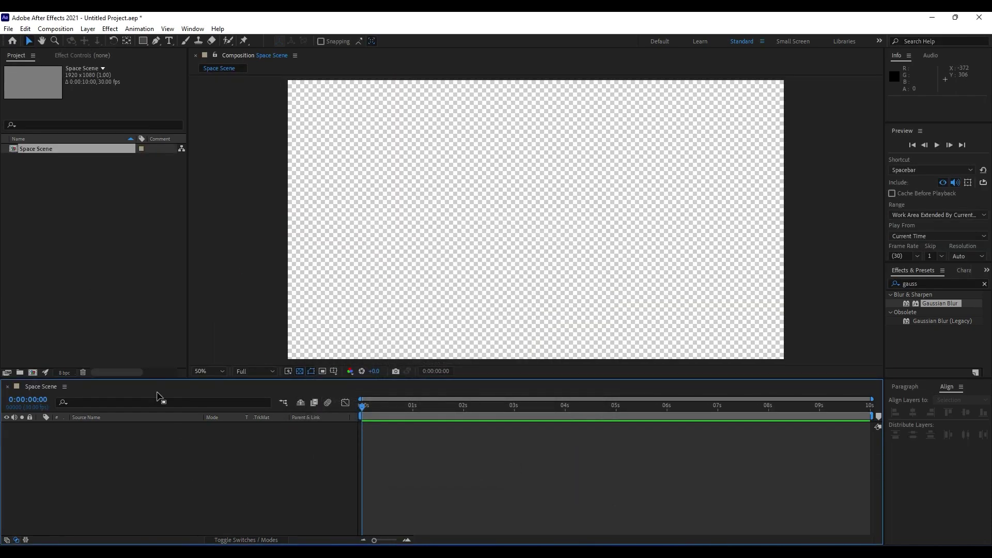
# - Add a new composition-sized solid layer named Background to the Space Scene composition
pyautogui.rightClick(138, 463)
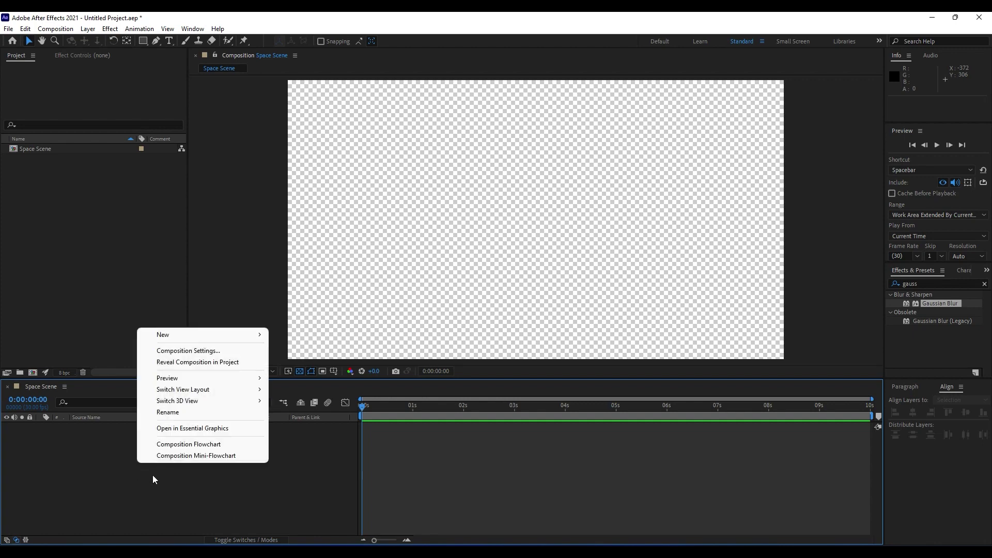
pyautogui.moveTo(194, 335)
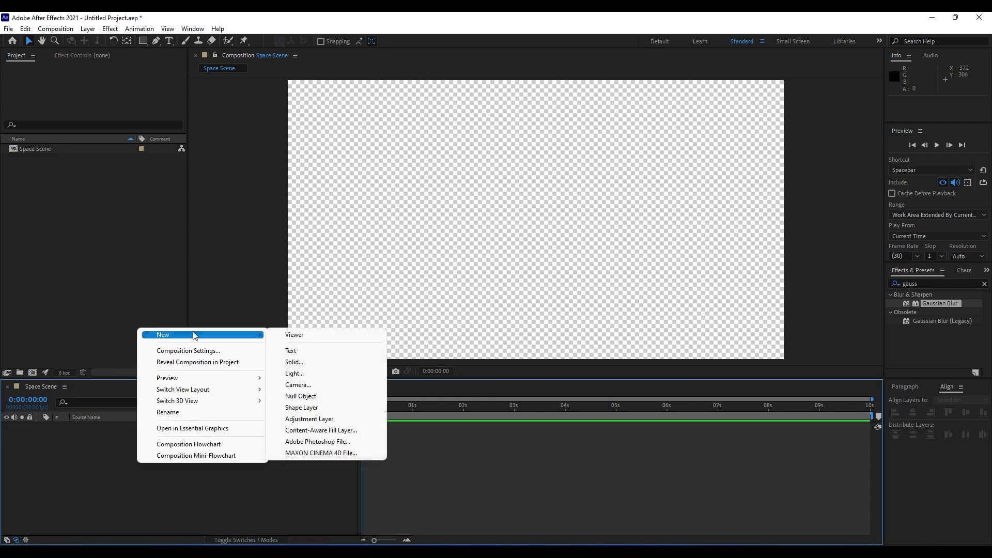
pyautogui.click(316, 368)
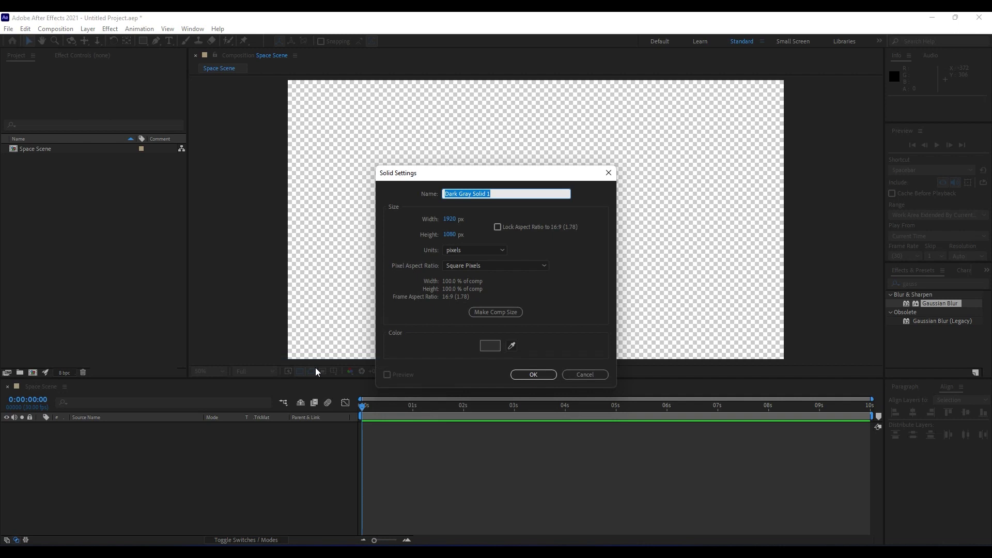
pyautogui.write('Background')
pyautogui.click(489, 313)
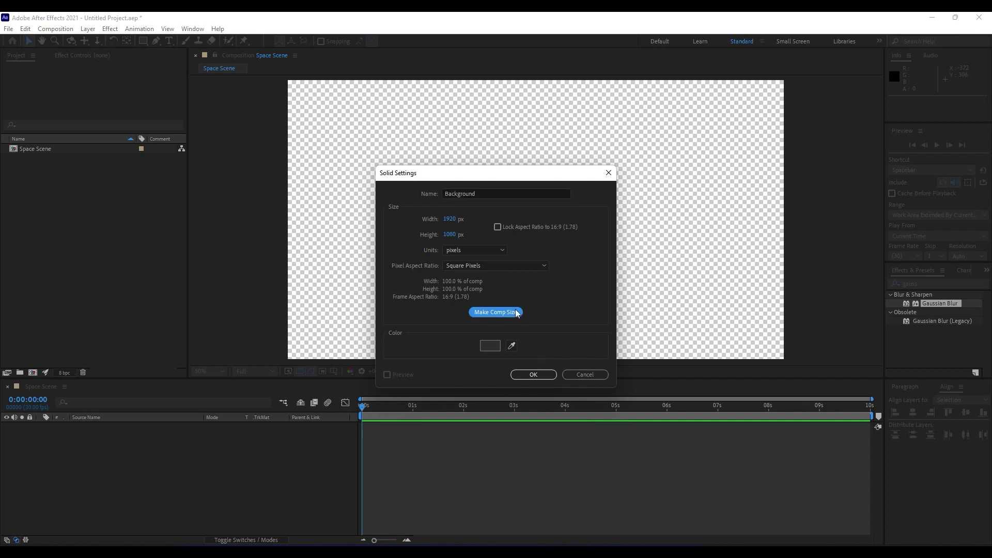
pyautogui.click(536, 378)
pyautogui.click(165, 490)
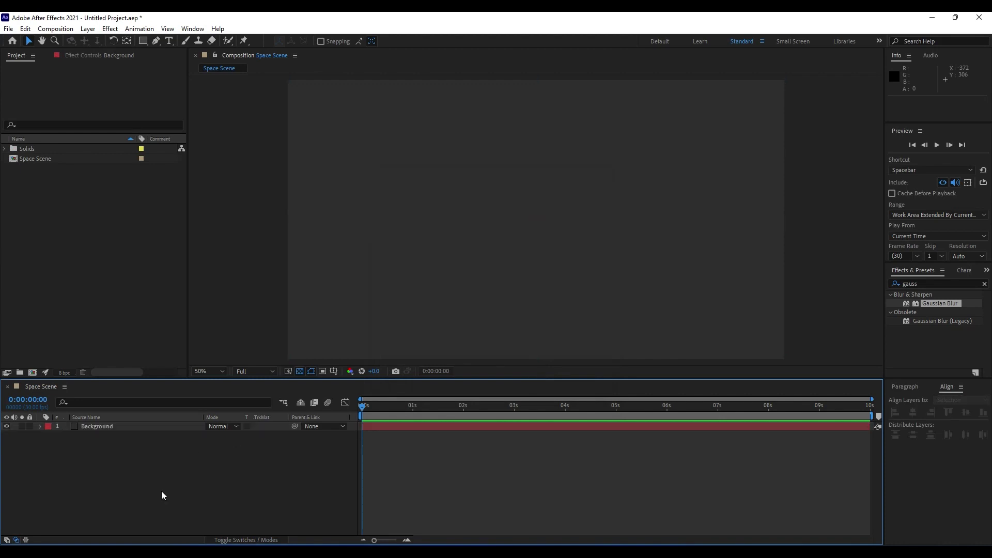
# - Find the Gradient Ramp effect and apply it to the Background layer
pyautogui.click(926, 282)
pyautogui.doubleClick(928, 283)
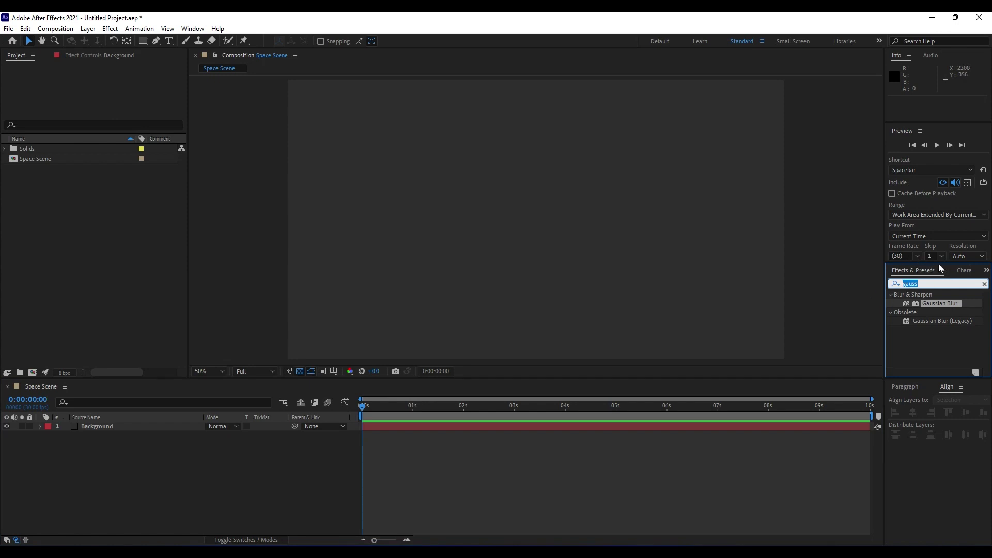
pyautogui.click(192, 28)
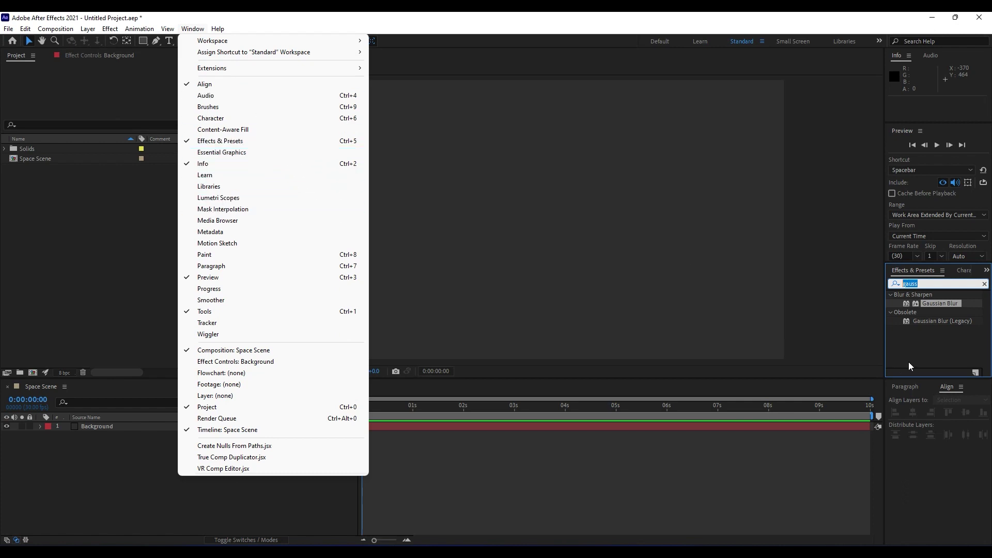
pyautogui.click(930, 283)
pyautogui.moveTo(940, 303); pyautogui.dragTo(774, 269)
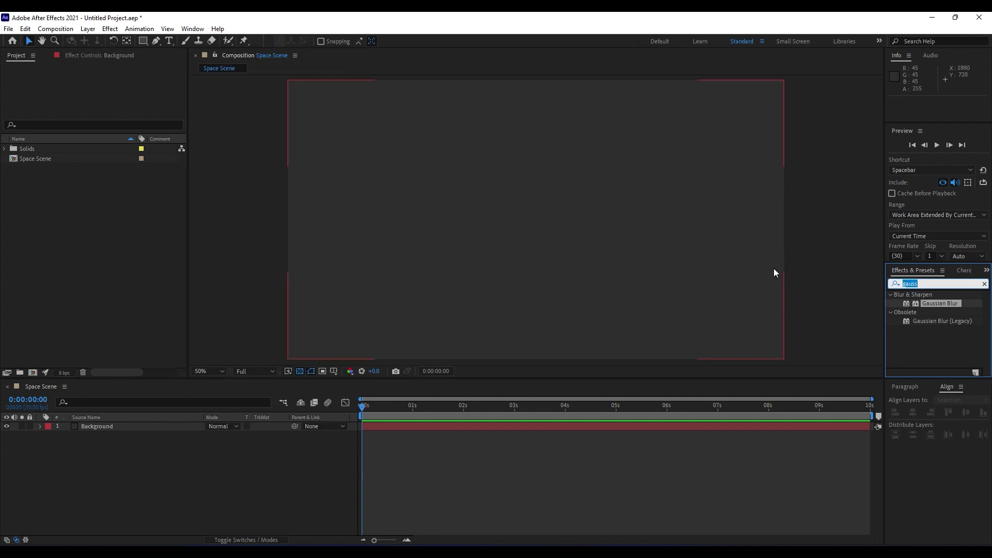
pyautogui.write('ramp')
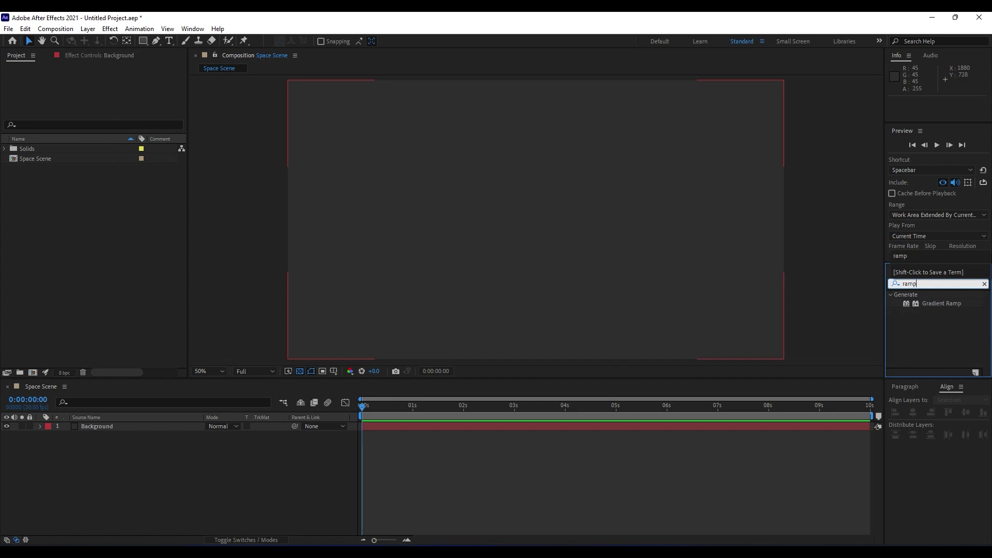
pyautogui.moveTo(946, 305); pyautogui.dragTo(162, 426)
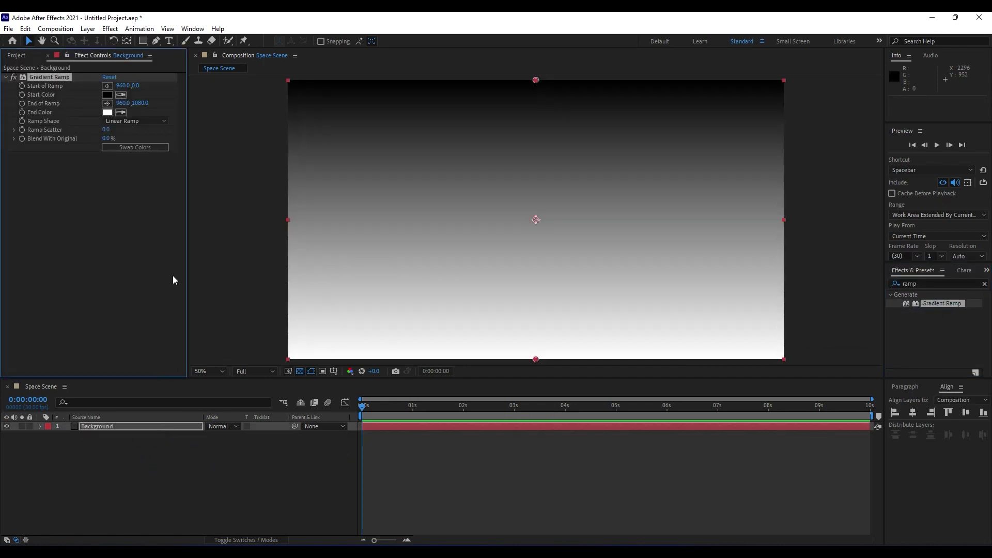
# - Run the gradient diagonally, placing its start near the frame's upper-left corner at about -32, 14 and its end beyond the lower-right at about 1984, 1132
pyautogui.click(107, 86)
pyautogui.click(280, 84)
pyautogui.press(',')
pyautogui.click(107, 104)
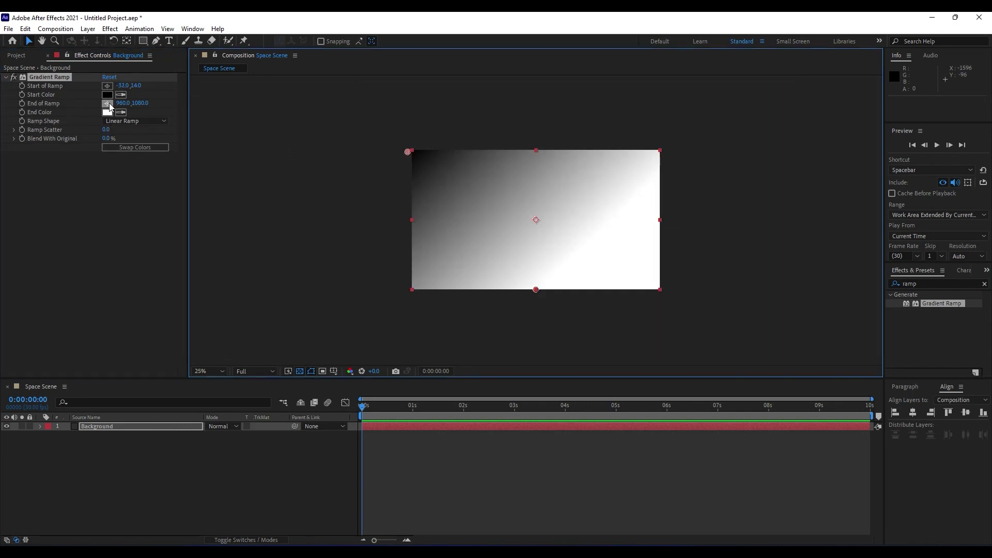
pyautogui.click(668, 296)
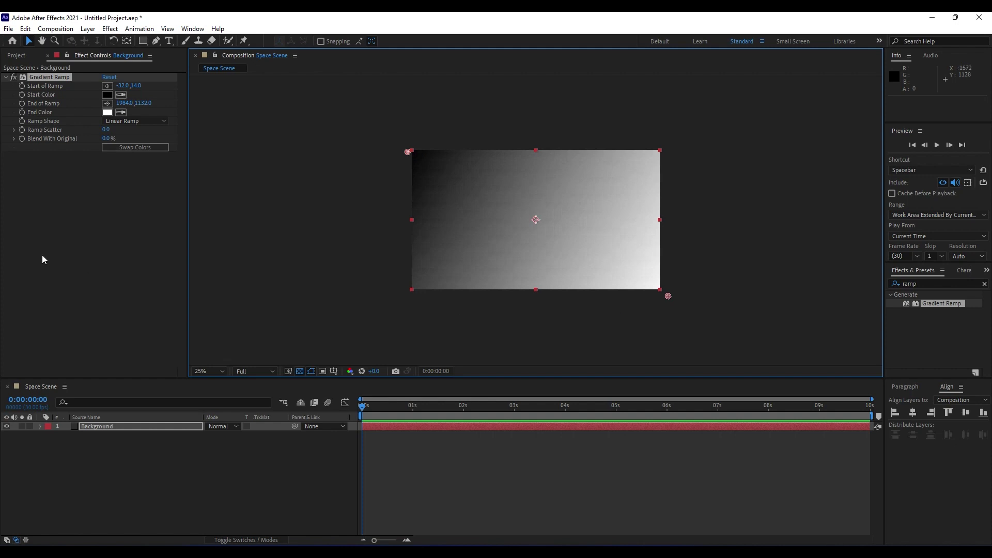
# - Set the Gradient Ramp's start color to near-black 040404 and its end color to dark gray 111111
pyautogui.click(107, 94)
pyautogui.click(243, 486)
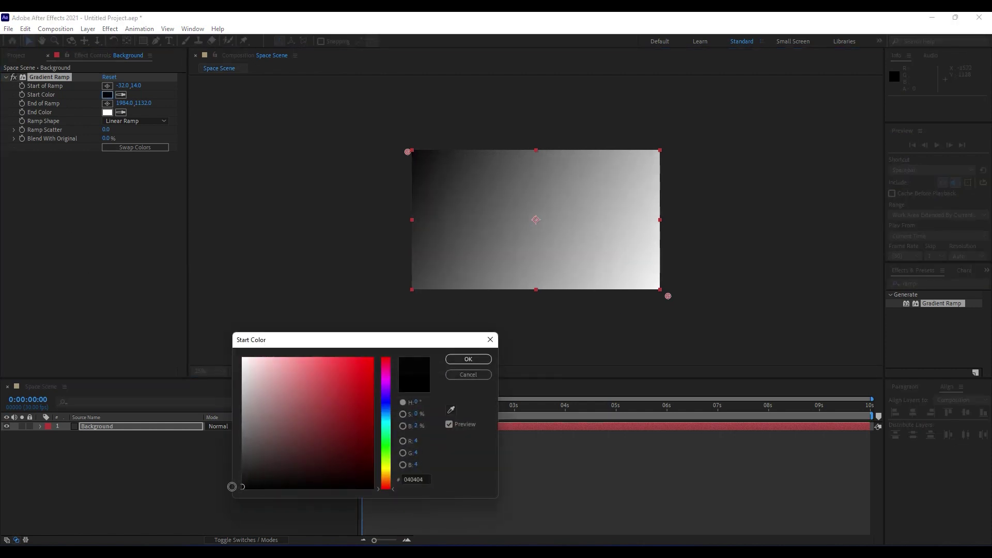
pyautogui.click(468, 359)
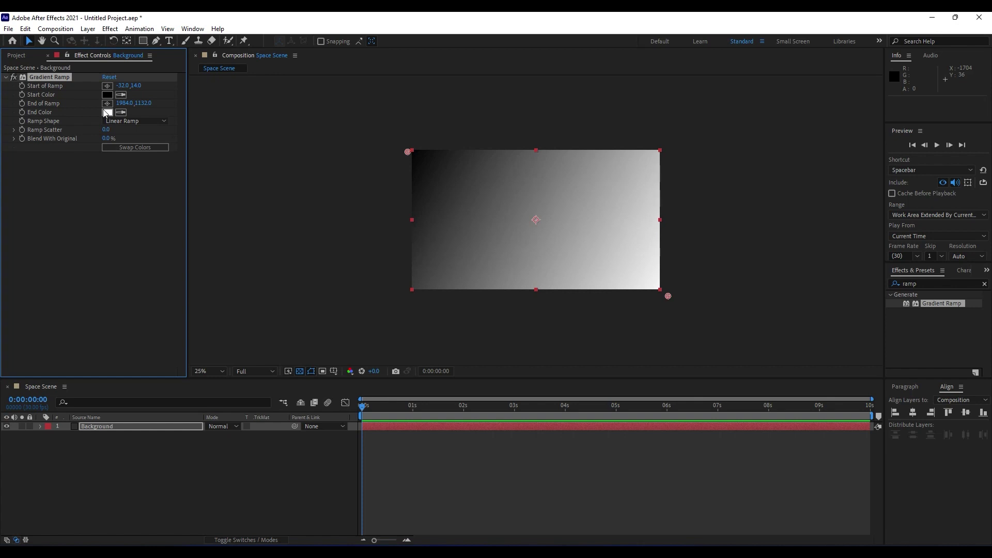
pyautogui.click(107, 112)
pyautogui.click(243, 480)
pyautogui.moveTo(223, 483); pyautogui.dragTo(217, 480)
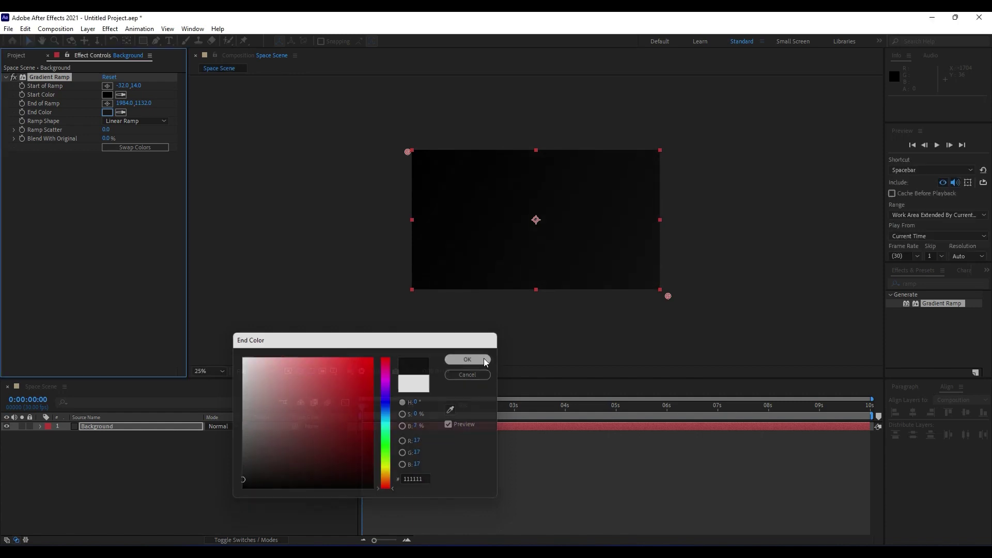
pyautogui.click(468, 359)
pyautogui.press('.')
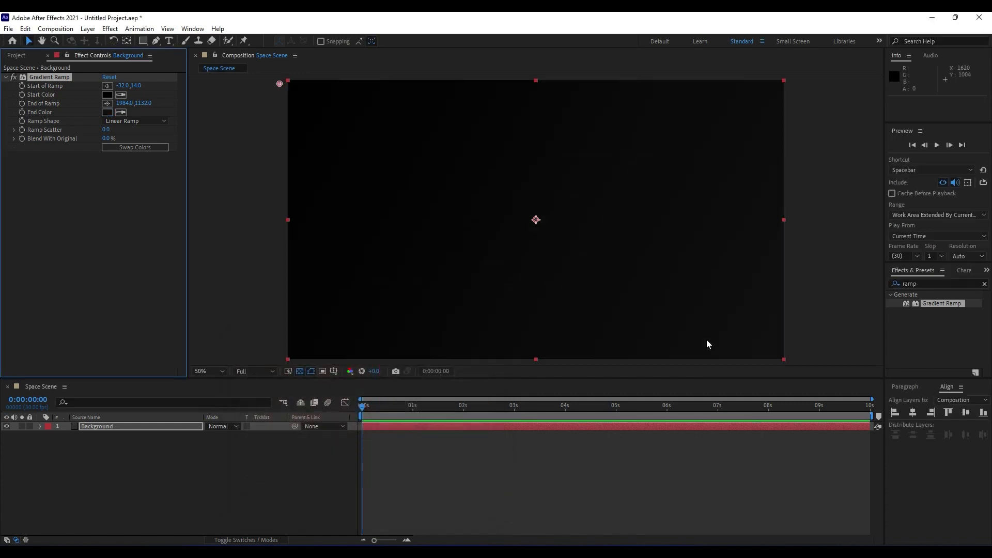
# - Find the Noise HLS effect and apply it to the Background layer
pyautogui.click(931, 284)
pyautogui.write('noise hls')
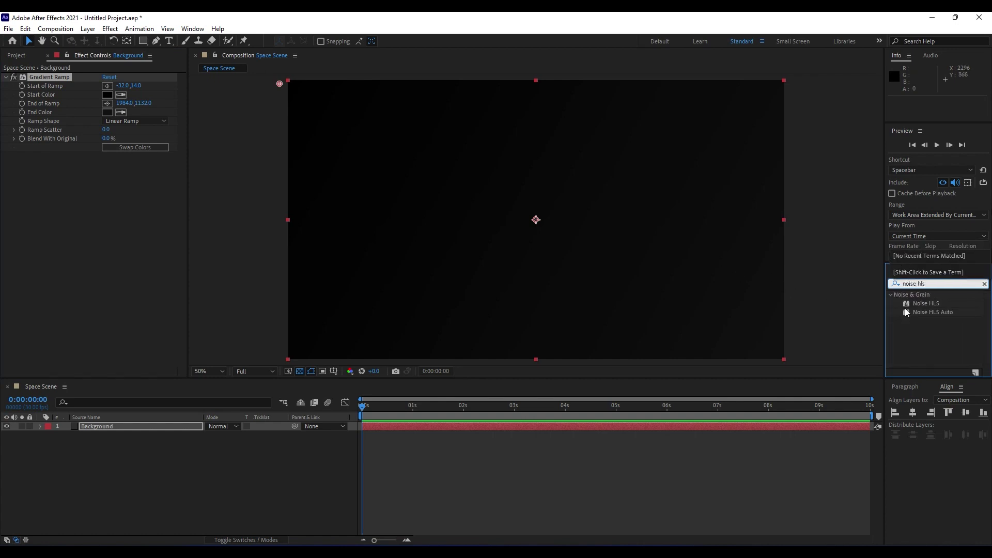
pyautogui.moveTo(917, 304); pyautogui.dragTo(118, 428)
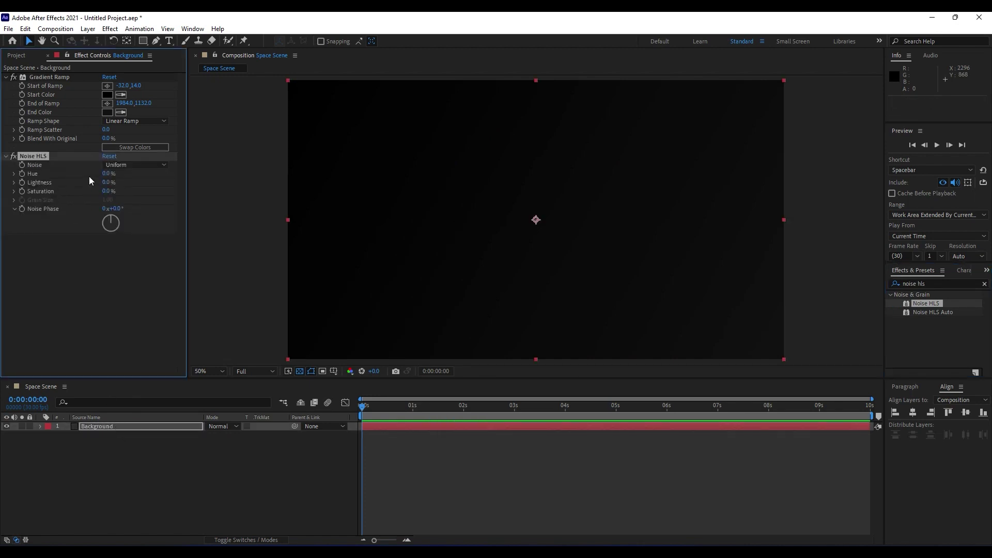
# - Set the Noise HLS hue, lightness and saturation to 2% each
pyautogui.click(106, 175)
pyautogui.write('2')
pyautogui.press('Tab')
pyautogui.write('2')
pyautogui.press('Tab')
pyautogui.write('2')
pyautogui.click(117, 252)
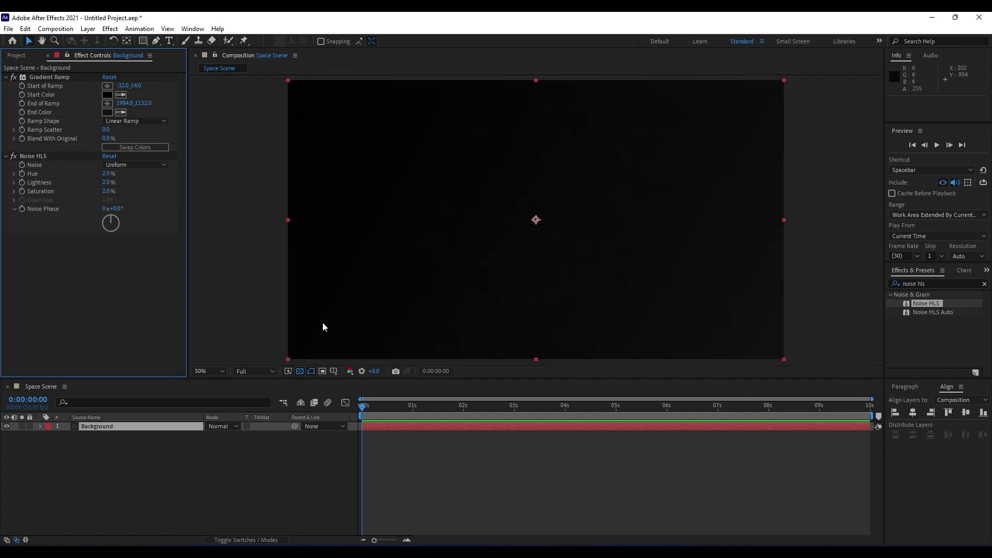
pyautogui.click(6, 77)
pyautogui.click(6, 86)
pyautogui.click(48, 55)
pyautogui.click(153, 468)
pyautogui.click(130, 430)
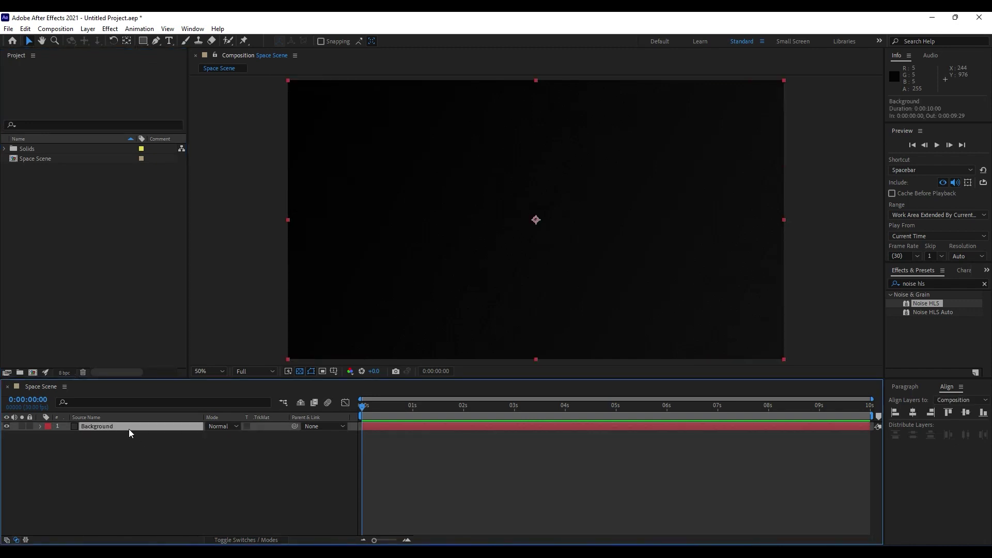
# - Add a new 1920 x 1080 solid layer named Space Particles above the Background layer
pyautogui.click(116, 476)
pyautogui.rightClick(114, 478)
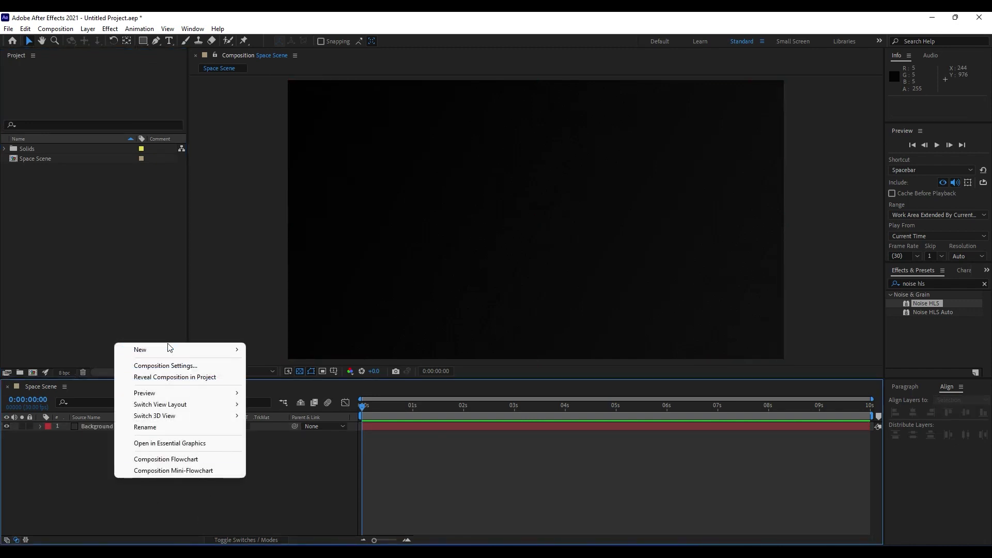
pyautogui.moveTo(169, 349)
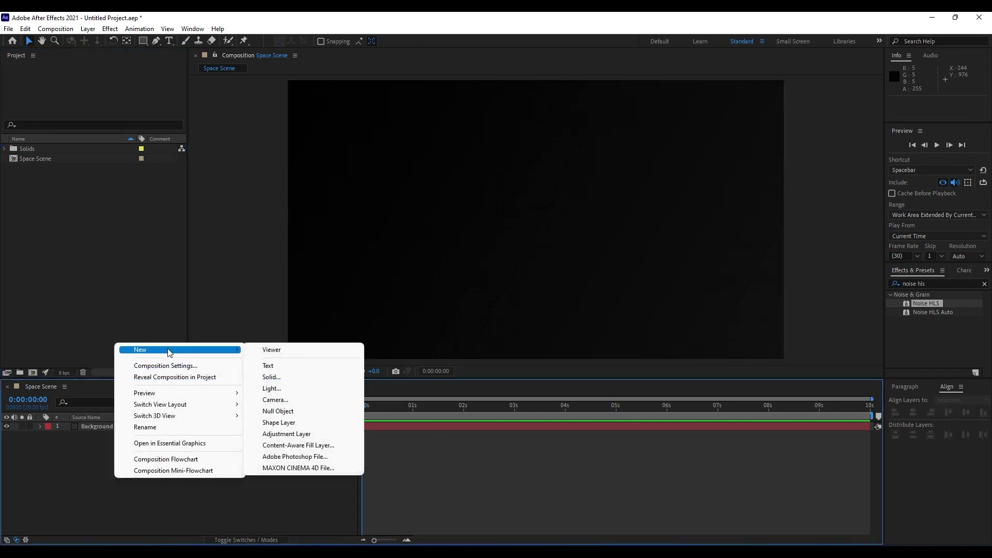
pyautogui.click(284, 377)
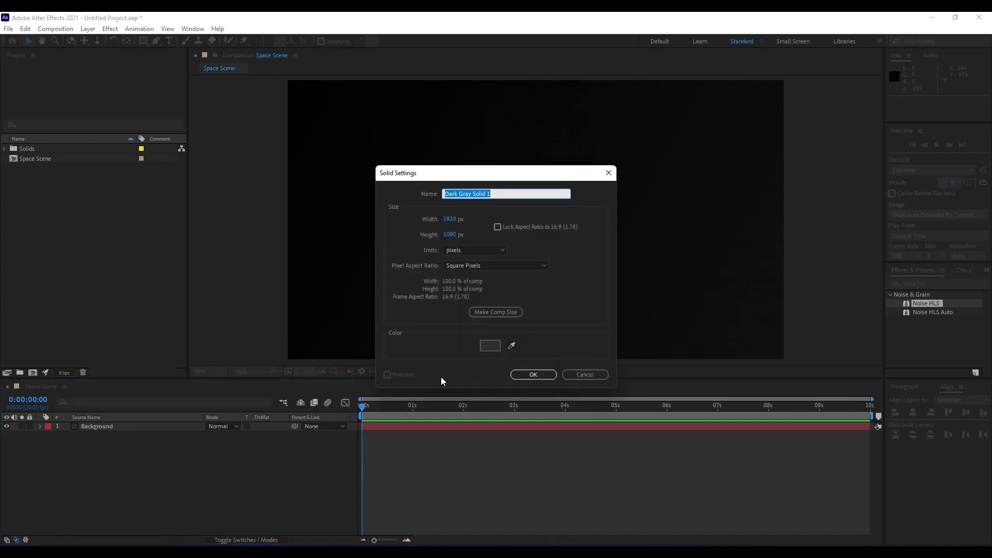
pyautogui.write('Space Particles')
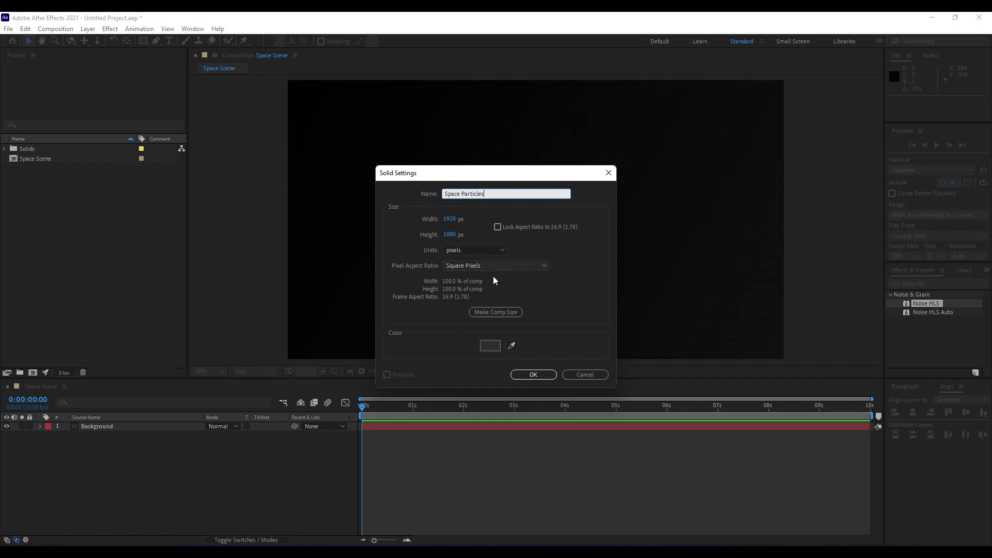
pyautogui.click(534, 375)
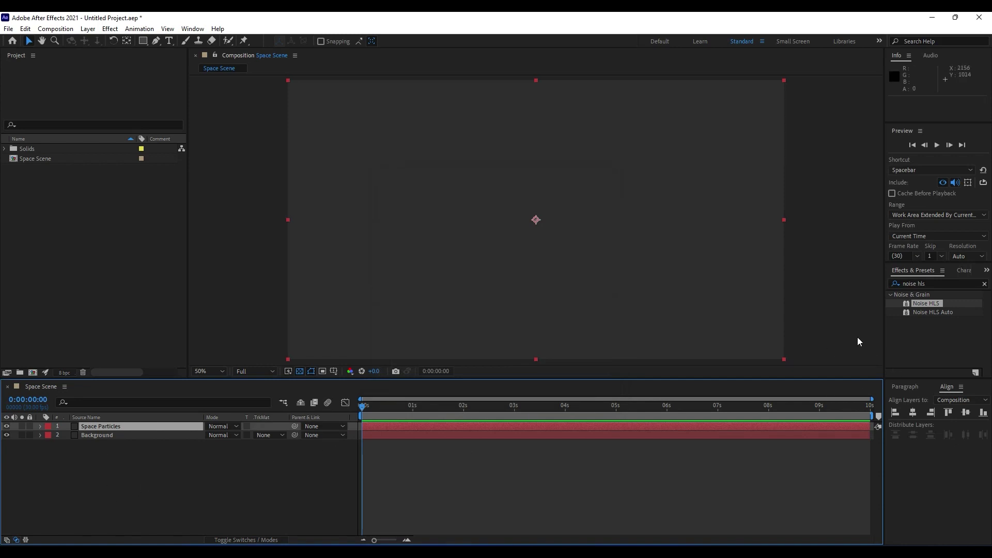
# - Find the CC Star Burst effect and apply it to the Space Particles layer
pyautogui.click(938, 282)
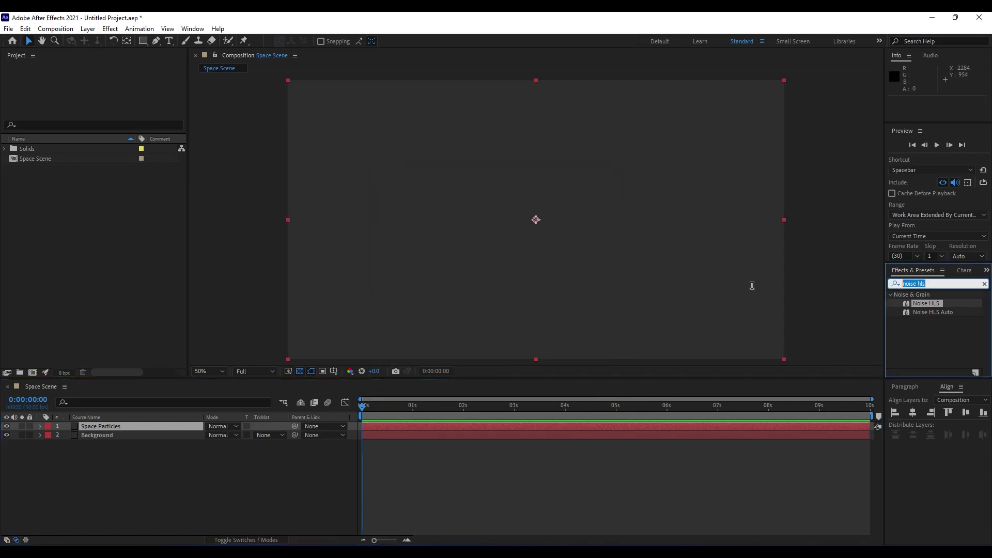
pyautogui.write('star b')
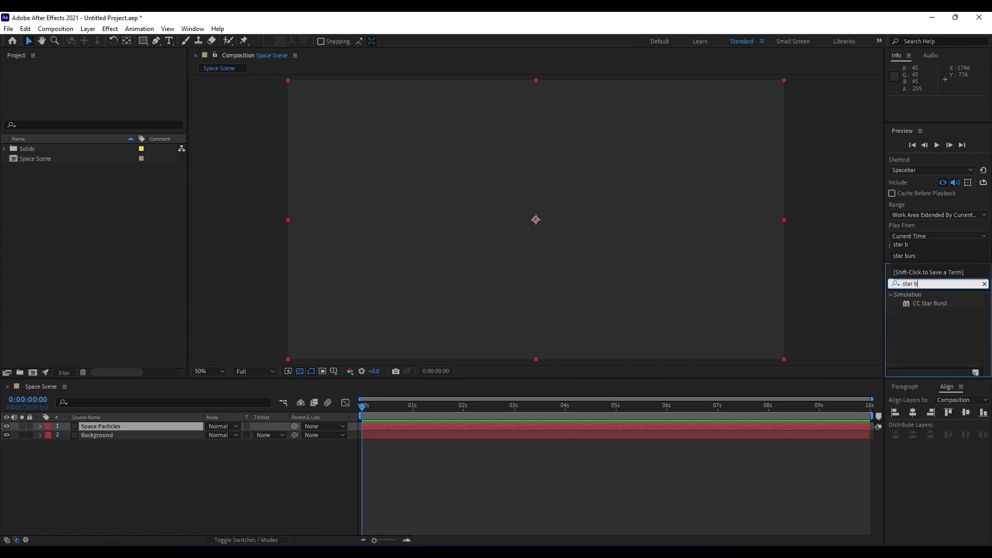
pyautogui.write('urs')
pyautogui.moveTo(930, 304); pyautogui.dragTo(119, 429)
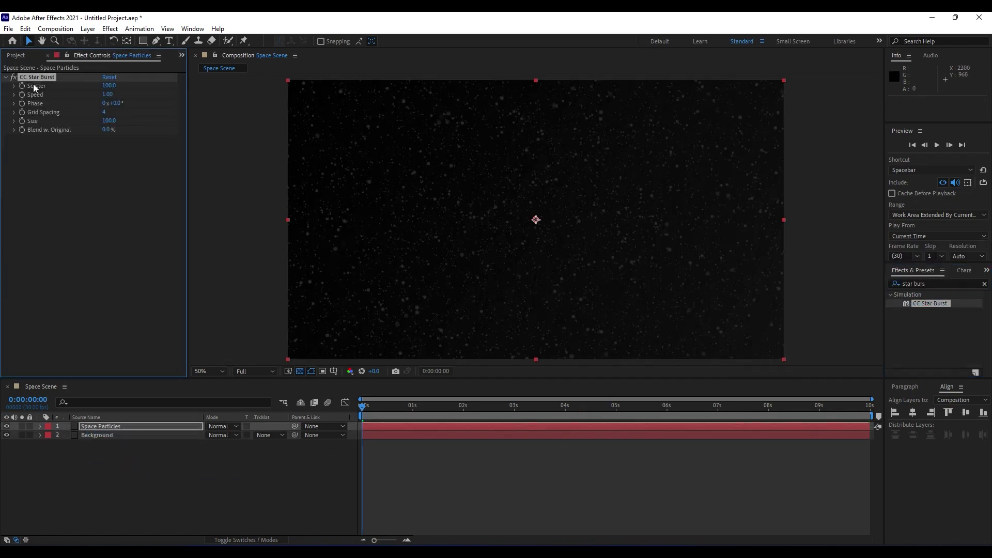
# - Set the Scatter of the CC Star Burst effect to 220
pyautogui.click(109, 87)
pyautogui.write('220')
pyautogui.press('Return')
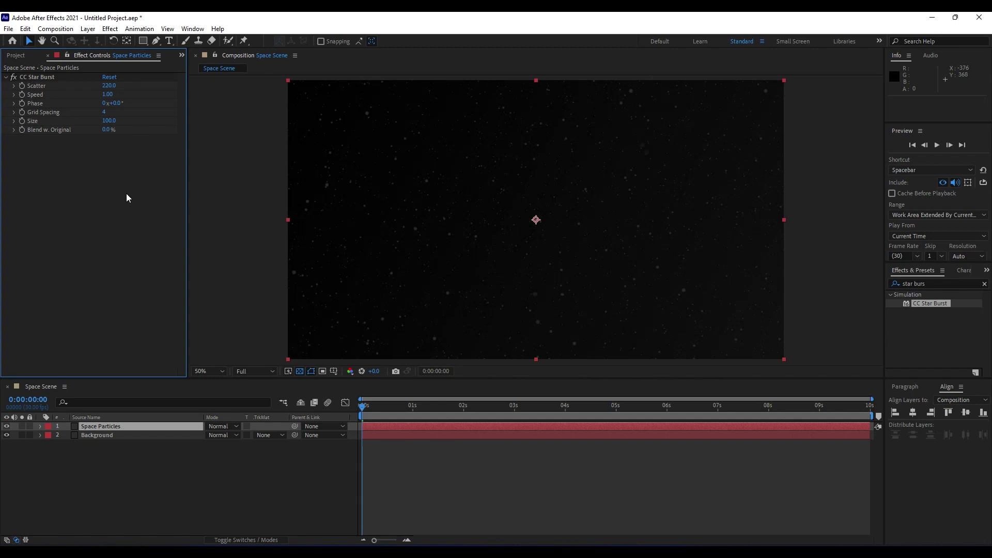
# - Preview the particle motion from about two seconds in and set the CC Star Burst Speed to 0.02
pyautogui.moveTo(399, 406); pyautogui.dragTo(465, 407)
pyautogui.press('space')
pyautogui.click(107, 95)
pyautogui.write('0.02')
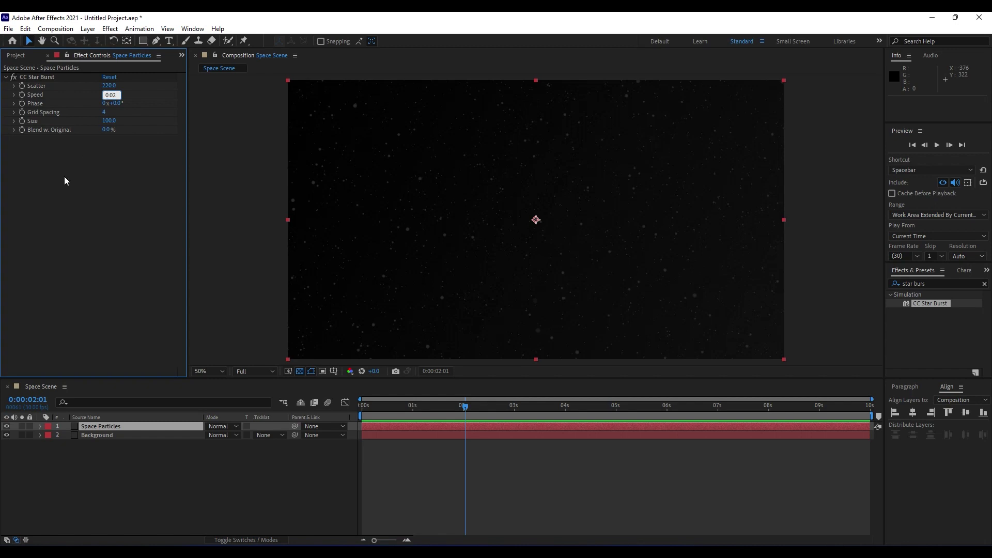
pyautogui.press('Return')
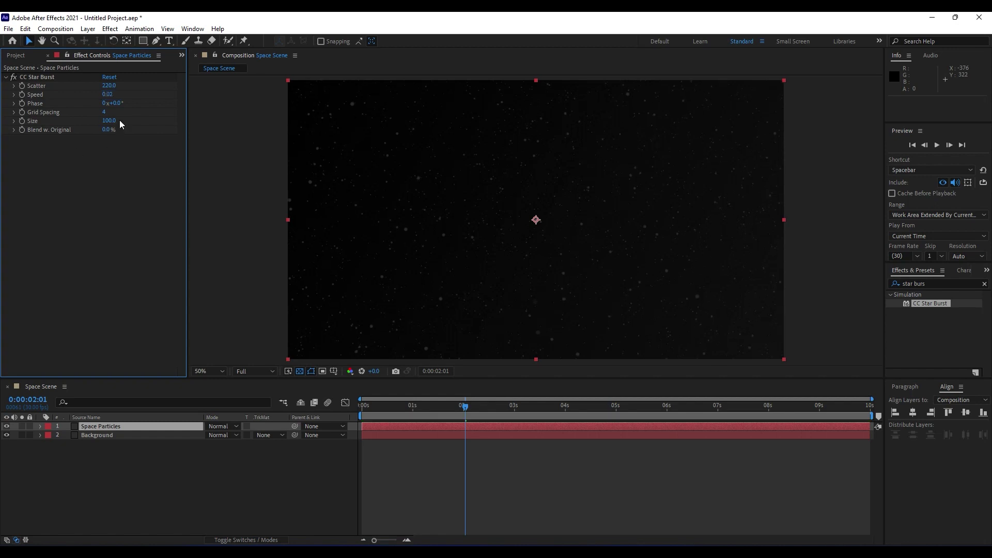
# - Set the CC Star Burst Size to 24 and Grid Spacing to 9, and preview the result
pyautogui.click(108, 121)
pyautogui.write('24')
pyautogui.press('Return')
pyautogui.write('9')
pyautogui.press('Return')
pyautogui.click(258, 492)
pyautogui.press('space')
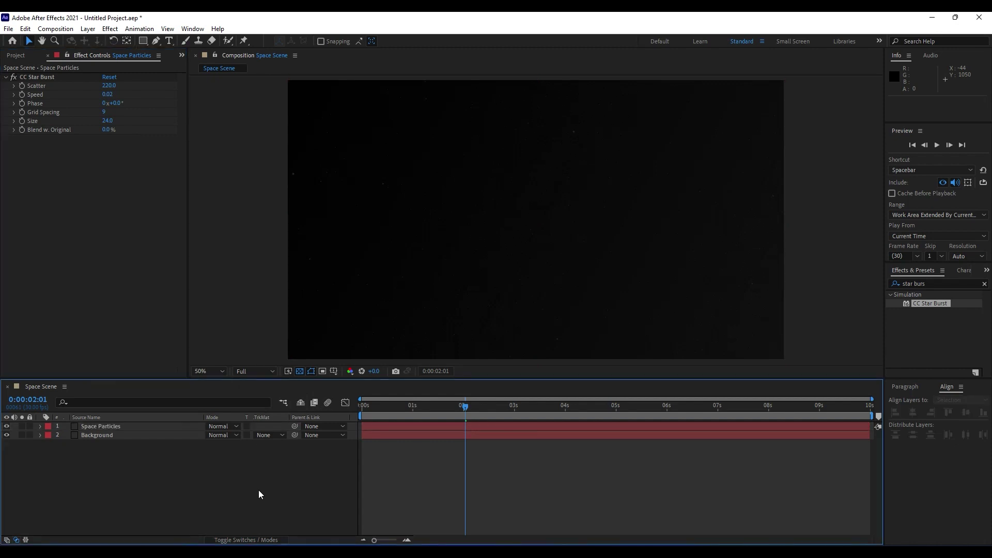
# - Scrub through the particle motion, find the Gradient Ramp effect and apply it to the Space Particles layer
pyautogui.moveTo(465, 407); pyautogui.dragTo(410, 374)
pyautogui.moveTo(483, 375); pyautogui.dragTo(535, 366)
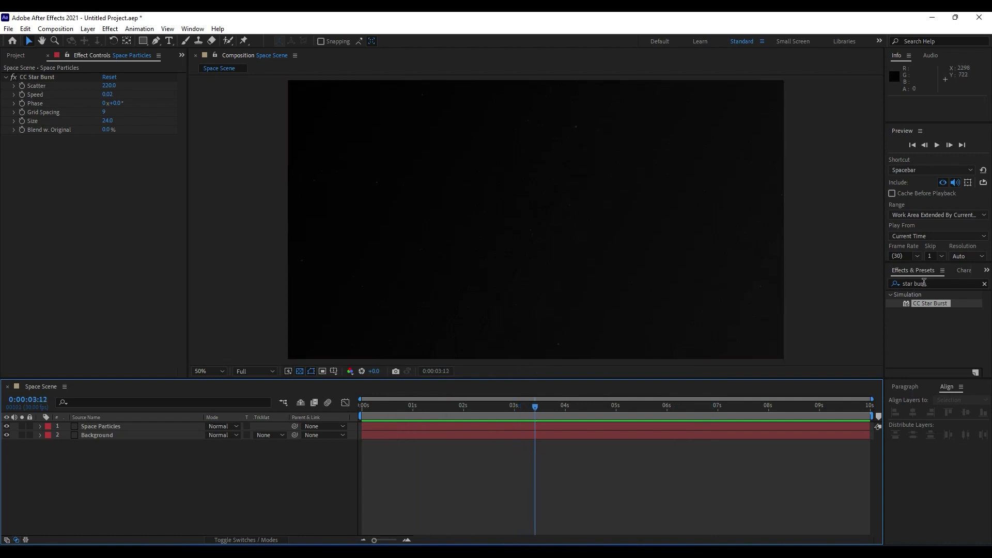
pyautogui.click(941, 283)
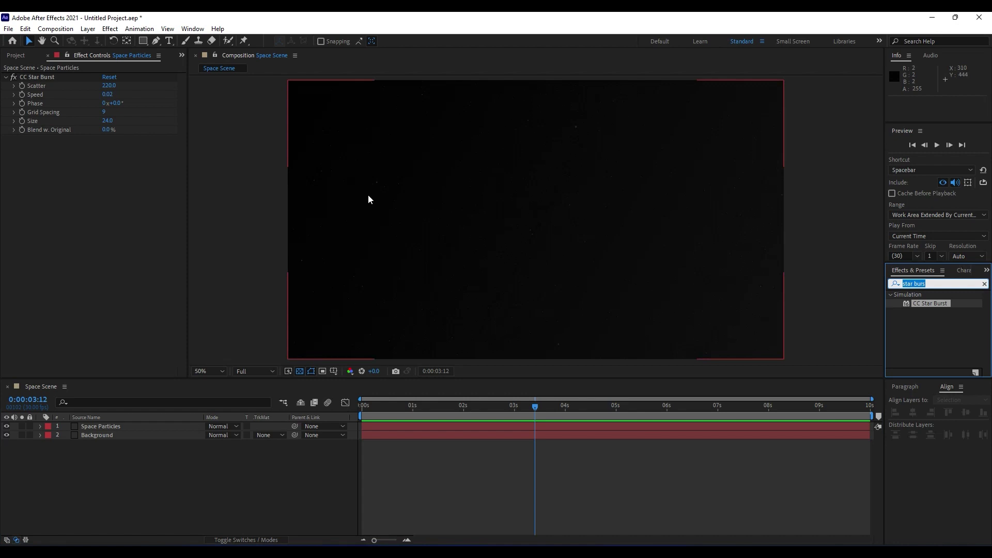
pyautogui.write('ramp')
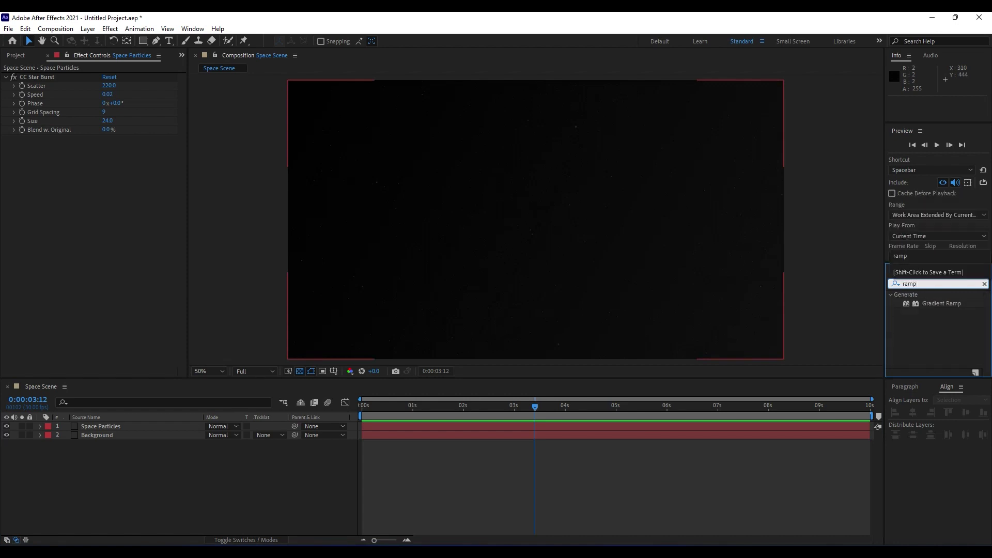
pyautogui.moveTo(942, 303); pyautogui.dragTo(95, 252)
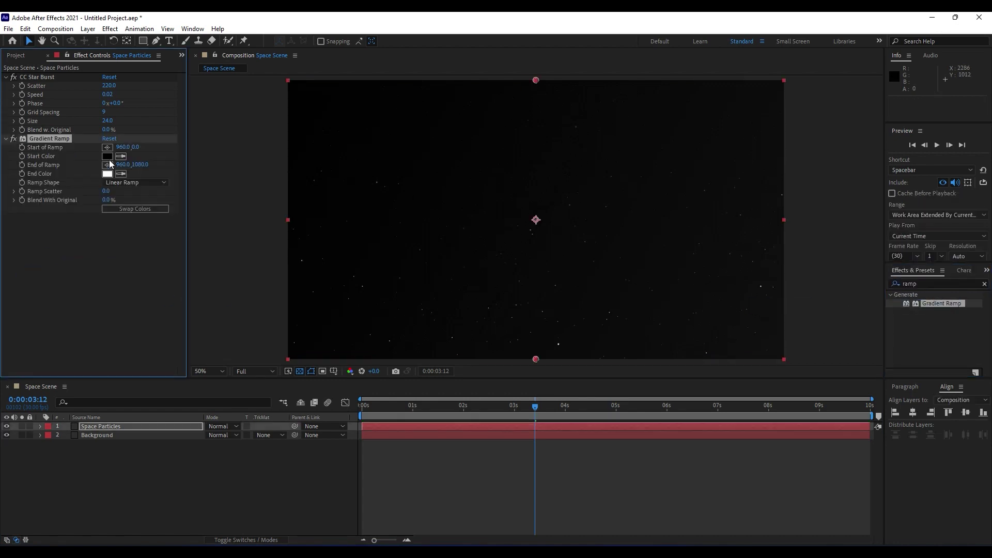
# - Set the Gradient Ramp Start Color to the light grey B8B8B8
pyautogui.click(108, 156)
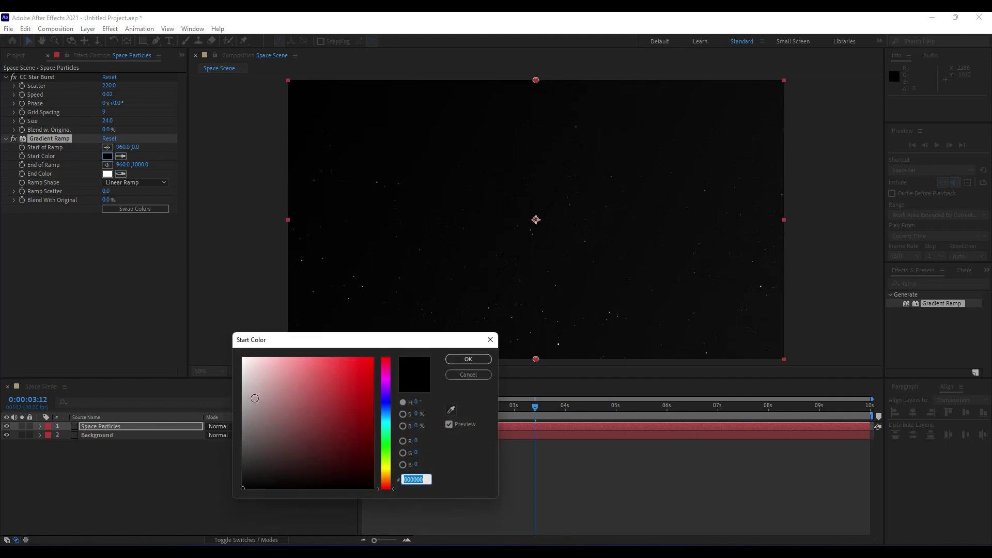
pyautogui.click(236, 357)
pyautogui.moveTo(236, 356); pyautogui.dragTo(227, 387)
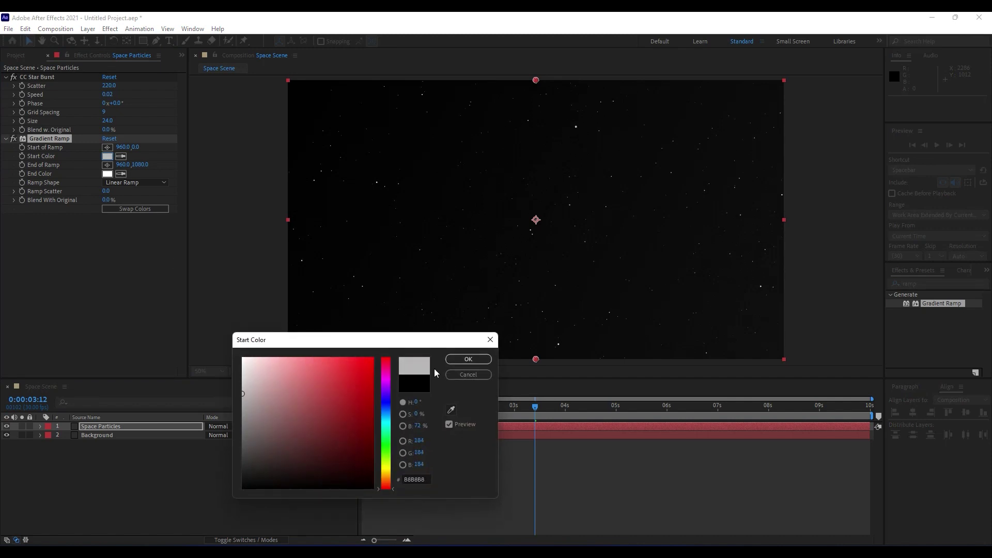
pyautogui.click(469, 359)
# - Set the Gradient Ramp End Color to the grey 9D9D9D and preview the shaded particles
pyautogui.click(107, 174)
pyautogui.moveTo(252, 379)
pyautogui.mouseDown()
pyautogui.moveTo(225, 427)
pyautogui.moveTo(220, 409)
pyautogui.mouseUp()
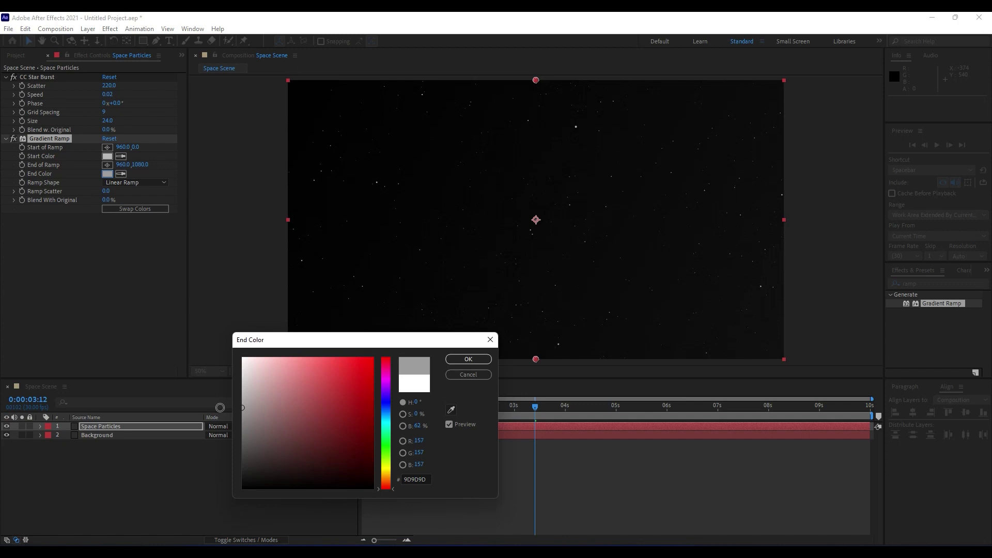
pyautogui.click(457, 359)
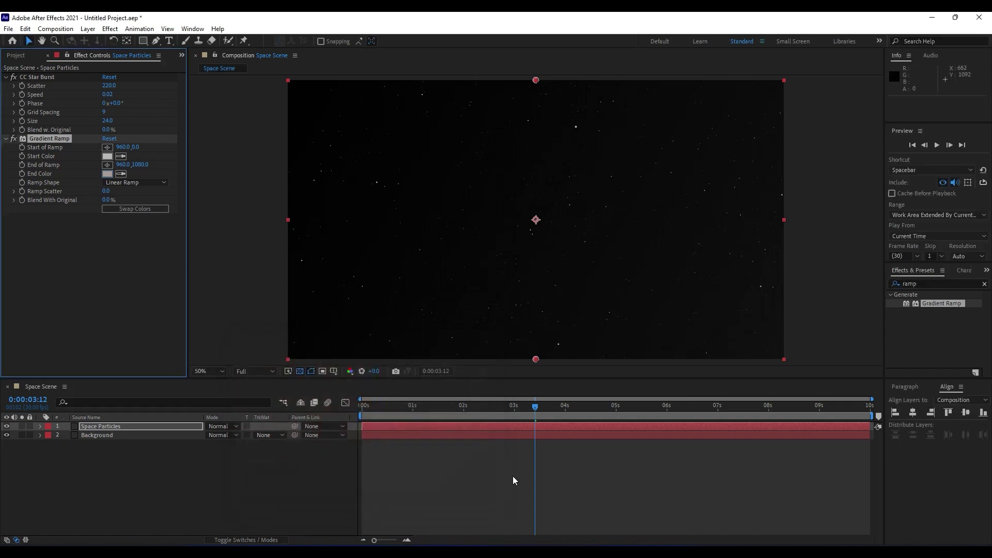
pyautogui.moveTo(453, 404); pyautogui.dragTo(430, 410)
pyautogui.press('space')
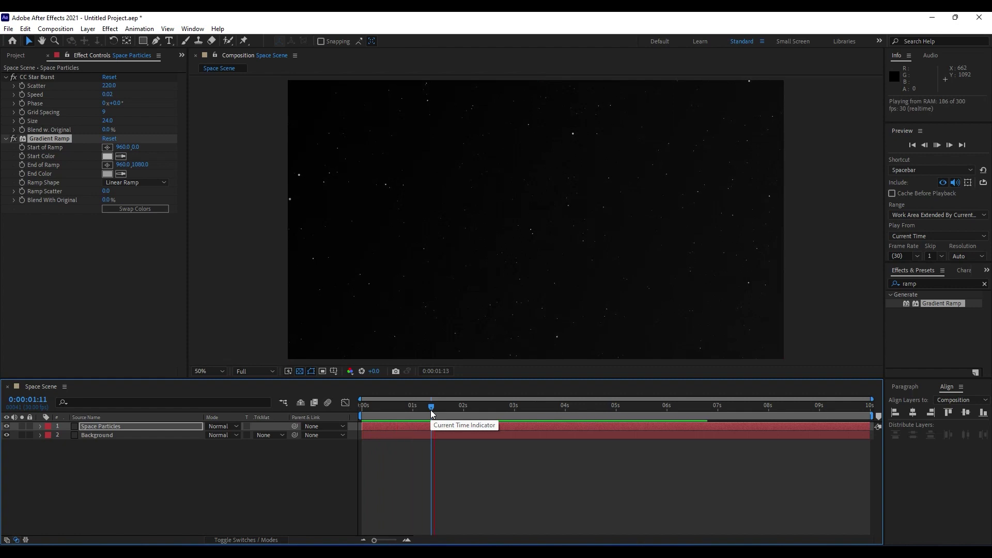
pyautogui.moveTo(381, 406); pyautogui.dragTo(575, 407)
# - Apply the Gaussian Blur effect to the Space Particles layer with a Blurriness of 2 and check the result near two seconds
pyautogui.click(923, 284)
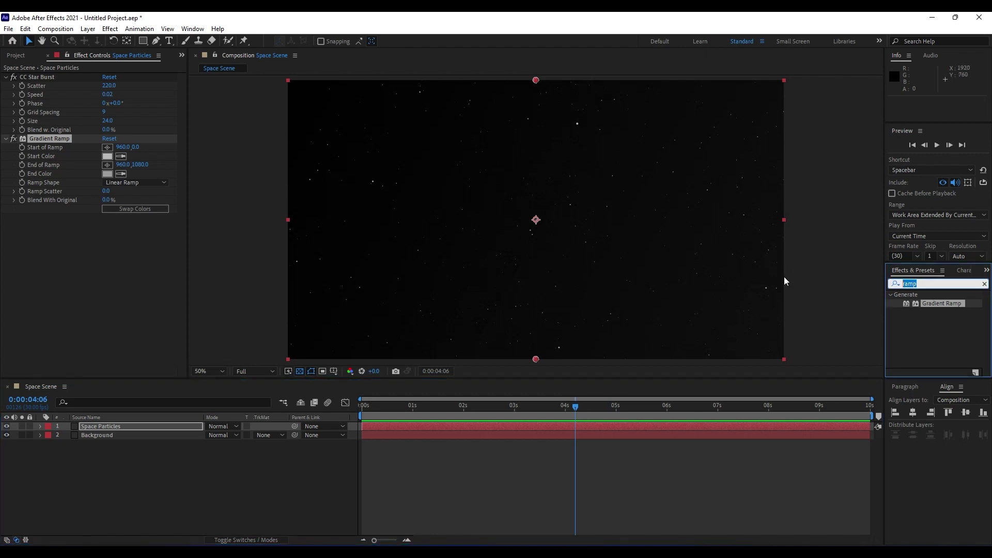
pyautogui.write('gaus')
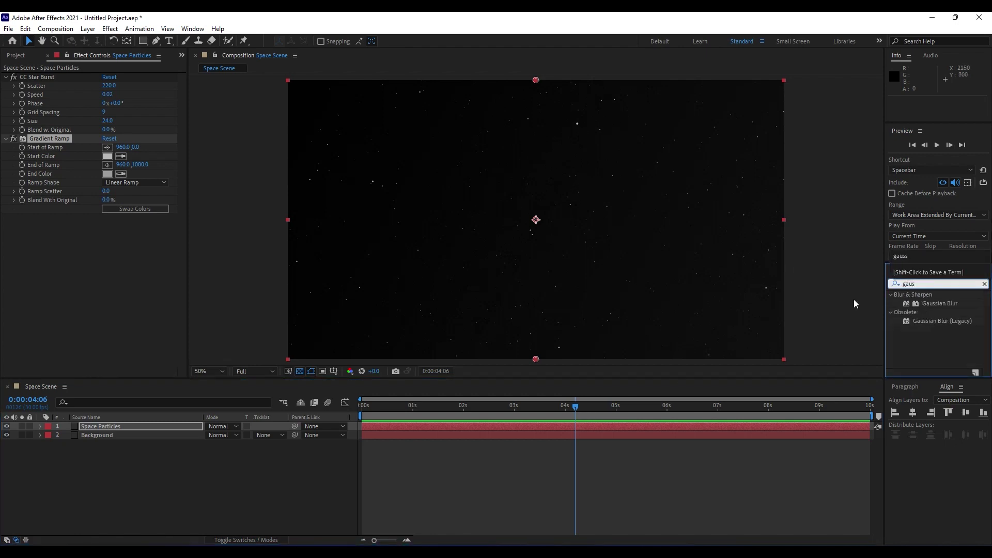
pyautogui.moveTo(957, 301); pyautogui.dragTo(101, 348)
pyautogui.click(103, 348)
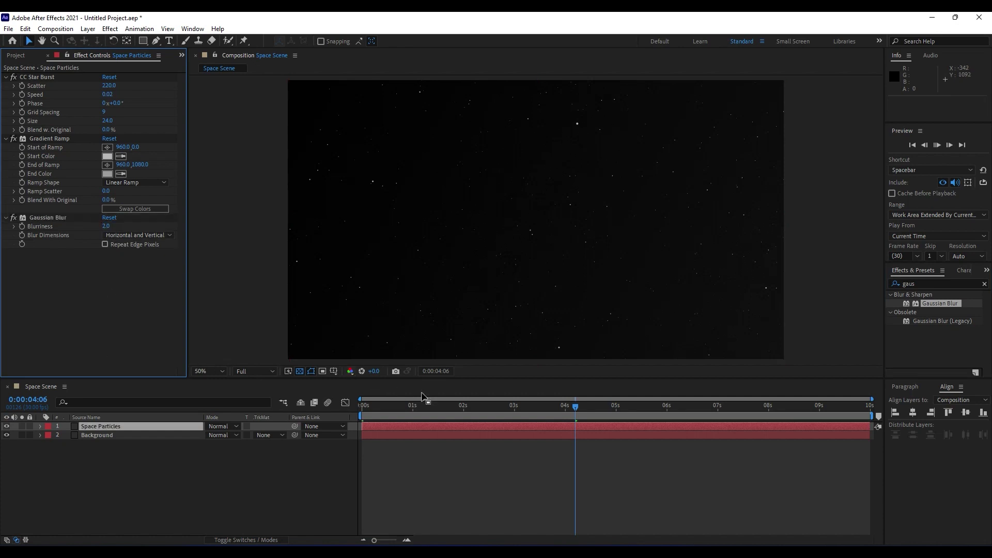
pyautogui.click(456, 409)
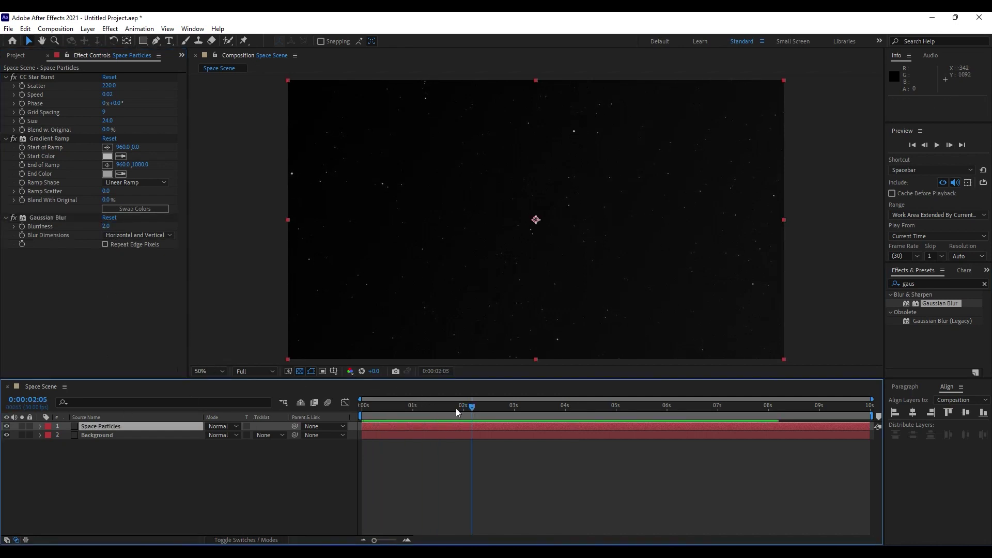
# - Set the Opacity of the Space Particles layer to 70% and collapse its properties
pyautogui.click(92, 439)
pyautogui.click(43, 429)
pyautogui.click(41, 427)
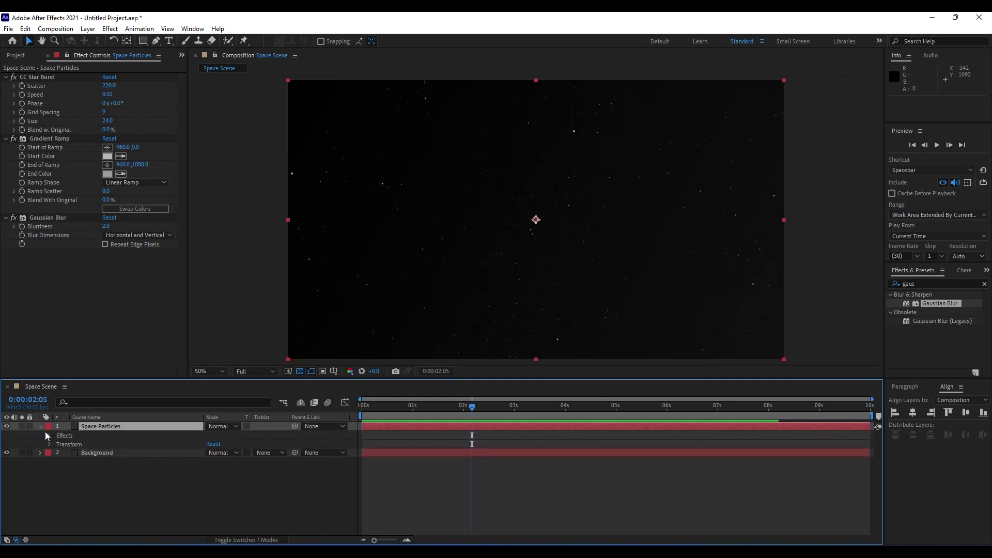
pyautogui.click(50, 445)
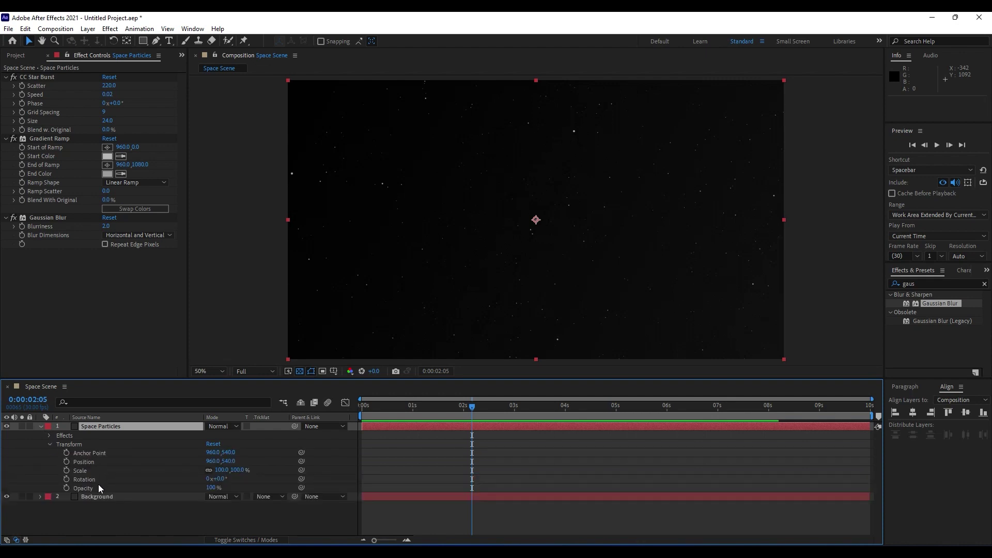
pyautogui.click(210, 487)
pyautogui.write('70')
pyautogui.click(168, 505)
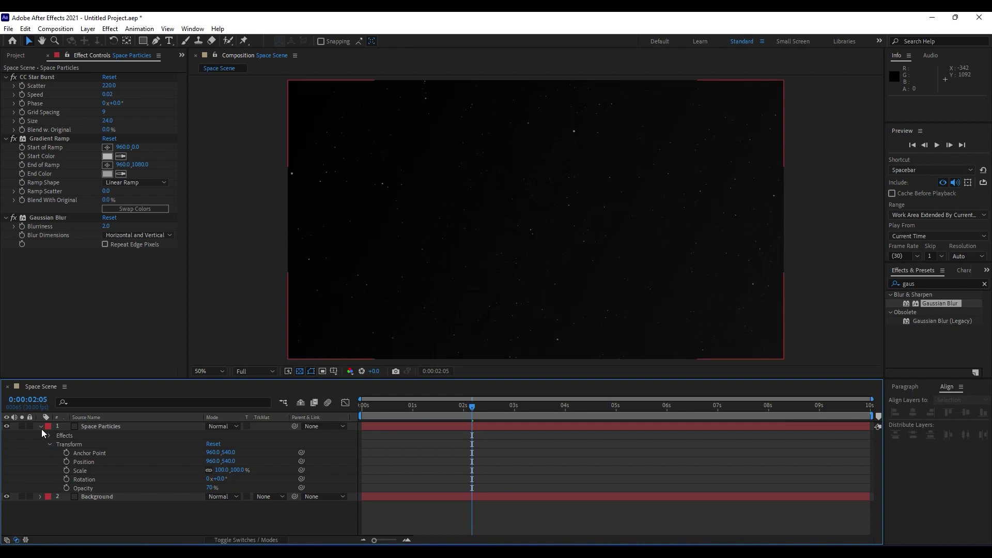
pyautogui.click(41, 427)
# - Collapse the effects of the Space Particles layer and close its effect settings
pyautogui.click(6, 77)
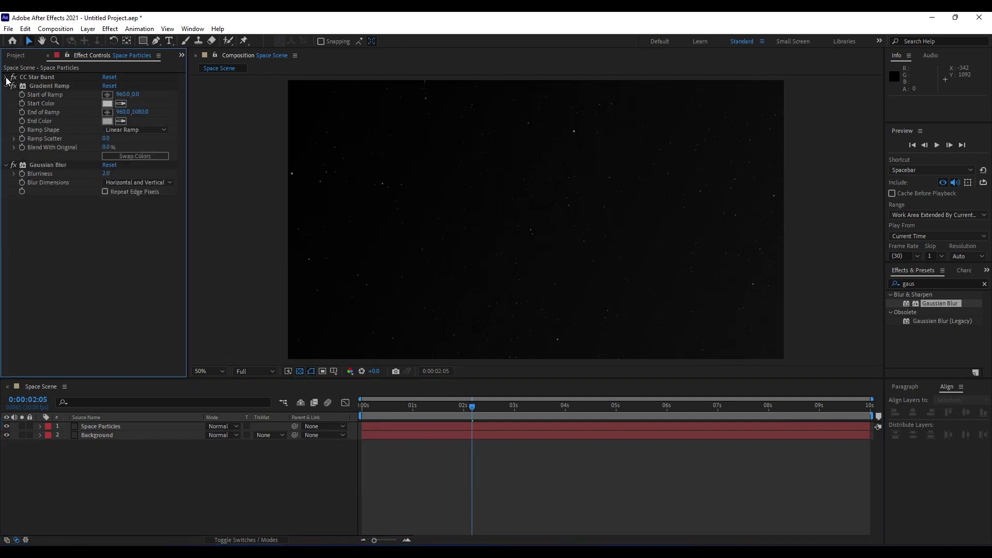
pyautogui.click(6, 86)
pyautogui.click(5, 95)
pyautogui.click(47, 55)
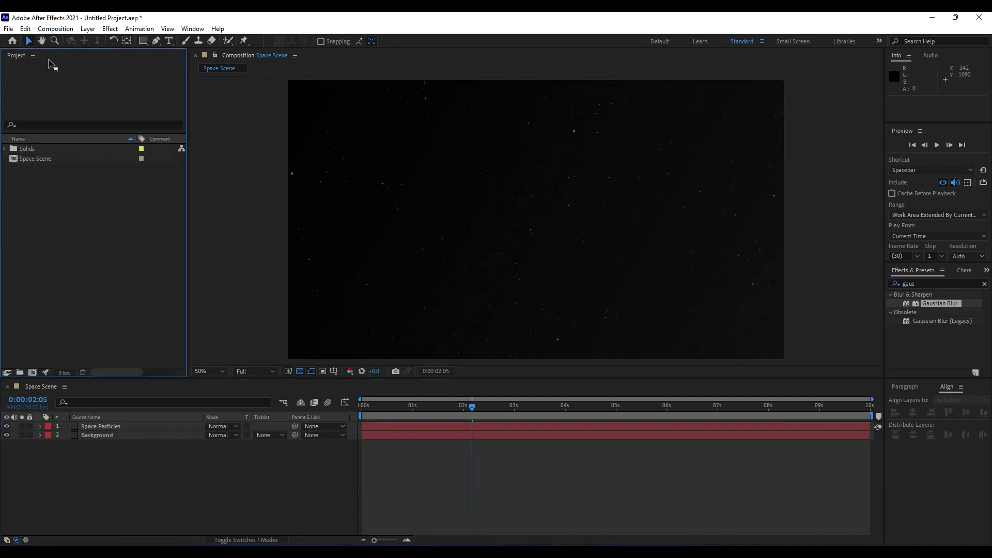
# - Duplicate the Space Particles layer, keeping only one copy above the original
pyautogui.click(123, 433)
pyautogui.click(123, 429)
pyautogui.hotkey('ctrl', 'd')
pyautogui.hotkey('ctrl', 'd')
pyautogui.hotkey('ctrl', 'z')
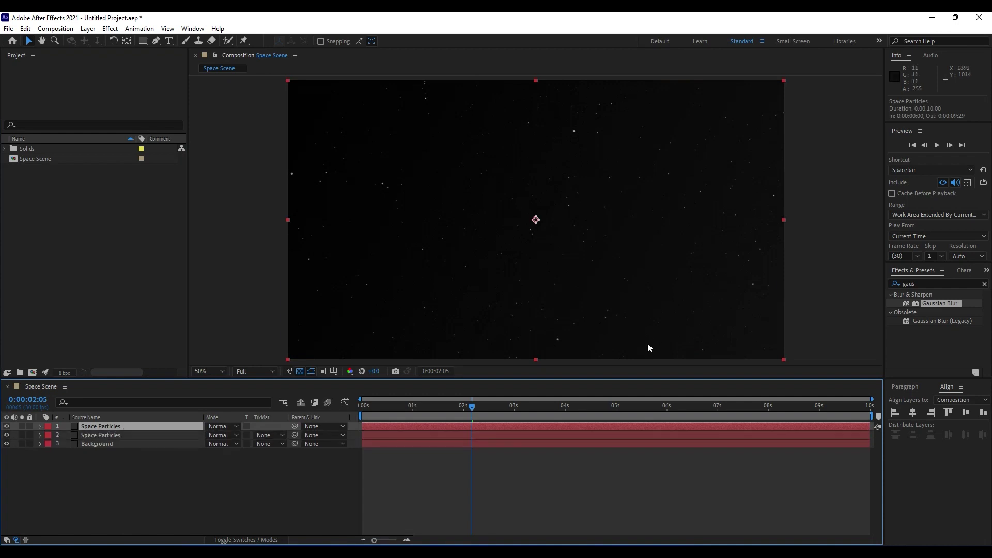
# - Find the Glow effect and apply it to the upper Space Particles layer
pyautogui.click(915, 284)
pyautogui.write('glow')
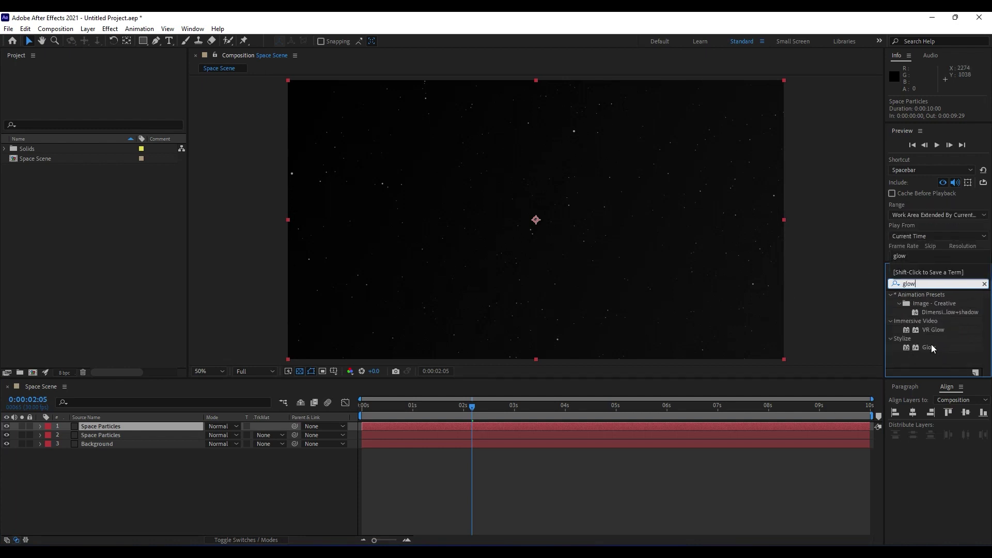
pyautogui.moveTo(931, 347); pyautogui.dragTo(106, 429)
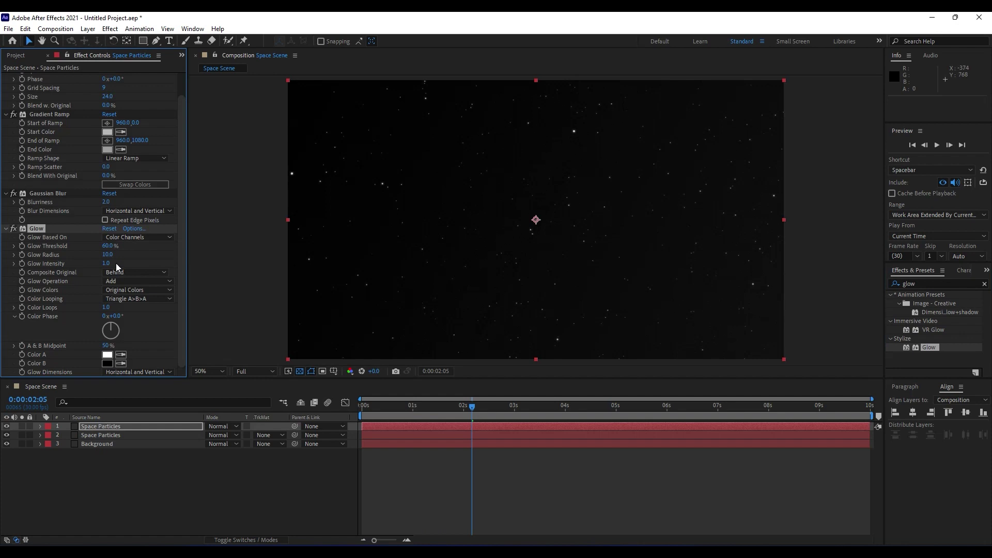
# - Set the Glow Threshold to 40%, Glow Radius to 40 and Glow Intensity to 1.2, and preview from the start
pyautogui.click(107, 246)
pyautogui.write('40')
pyautogui.press('Tab')
pyautogui.write('40')
pyautogui.press('Tab')
pyautogui.write('1.2')
pyautogui.click(6, 114)
pyautogui.click(373, 411)
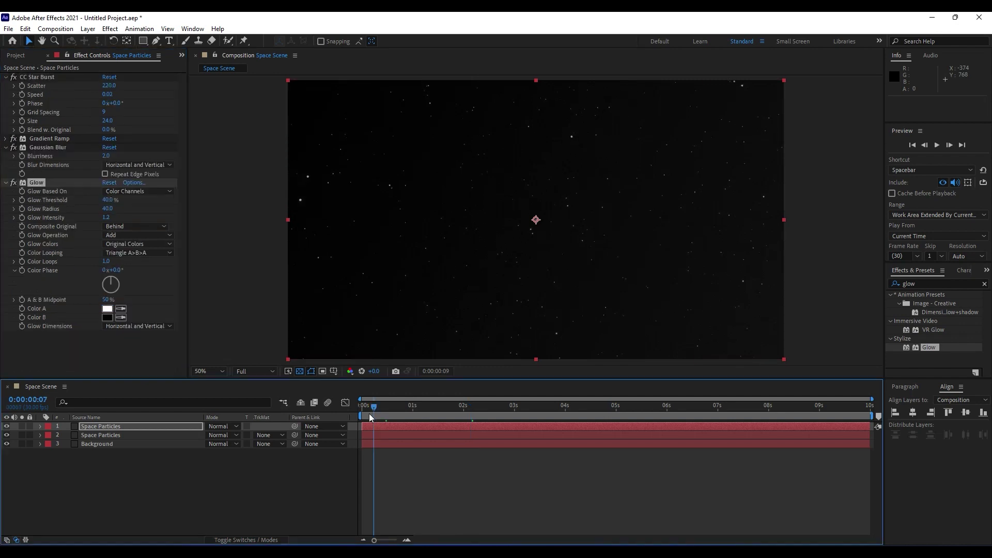
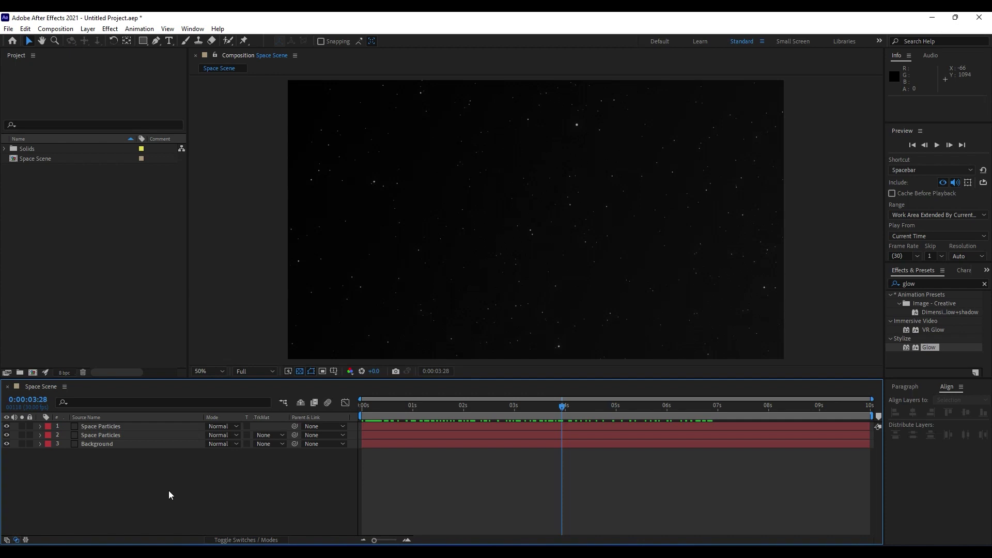
# - Create a new 1920 × 1080 px solid layer named Light Sweep above the other layers
pyautogui.rightClick(165, 487)
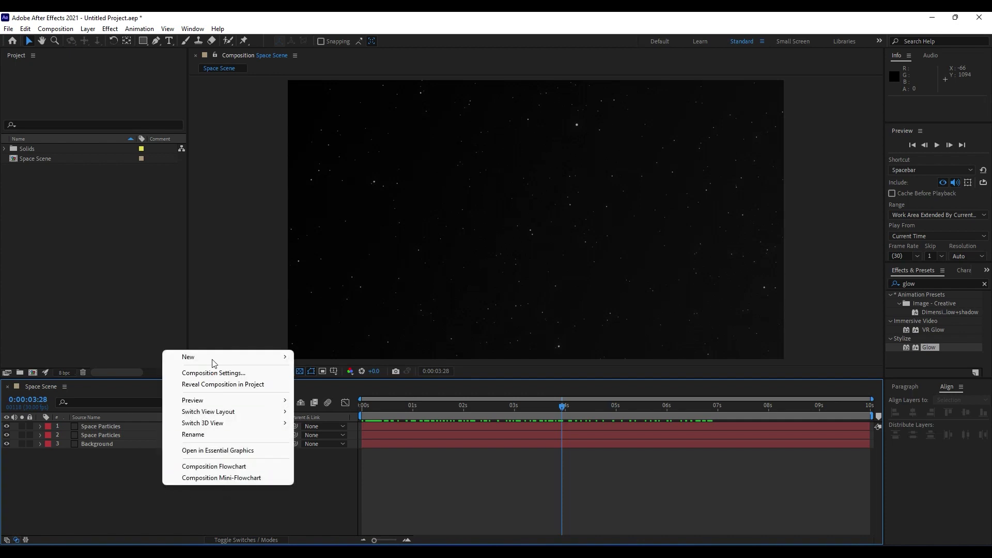
pyautogui.moveTo(213, 359)
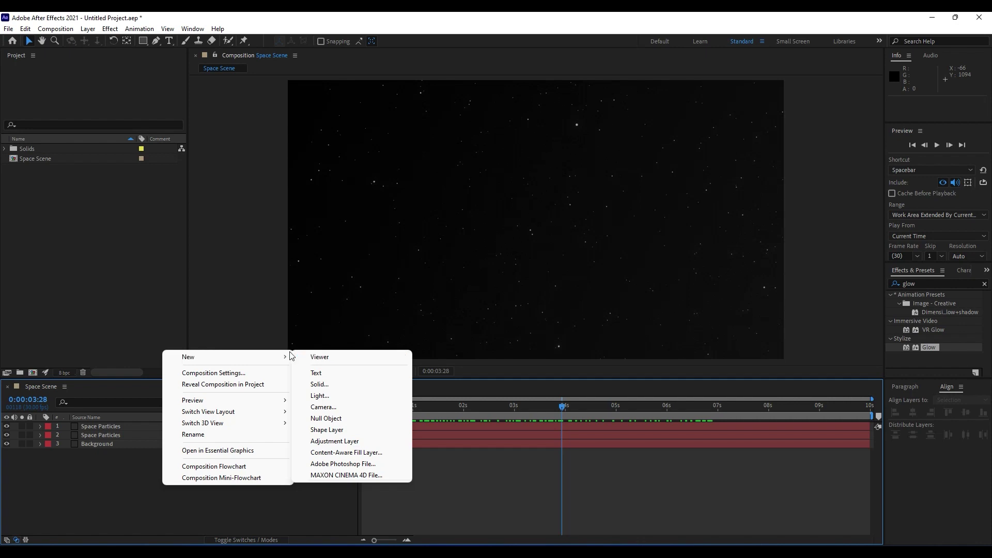
pyautogui.click(333, 383)
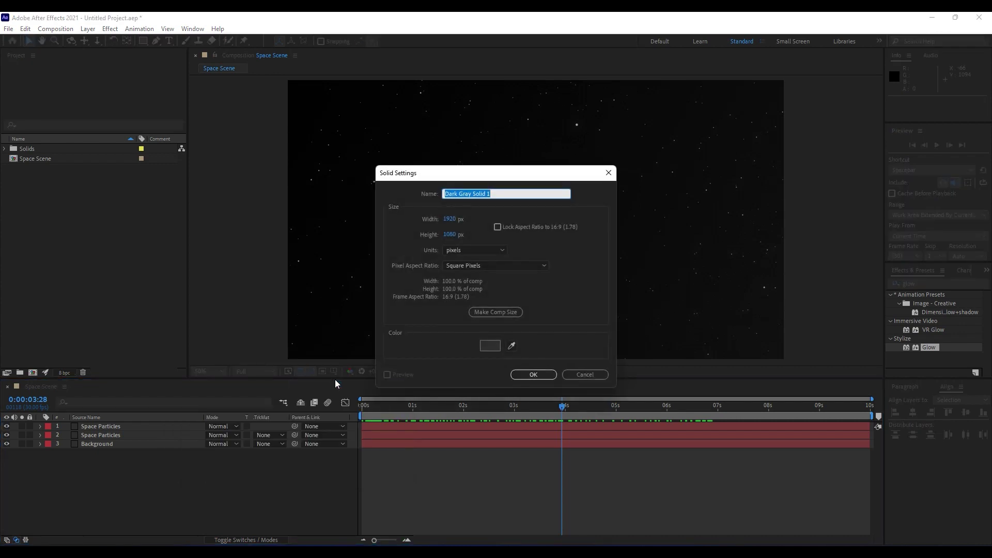
pyautogui.write('Light Sweep')
pyautogui.click(532, 375)
pyautogui.click(107, 426)
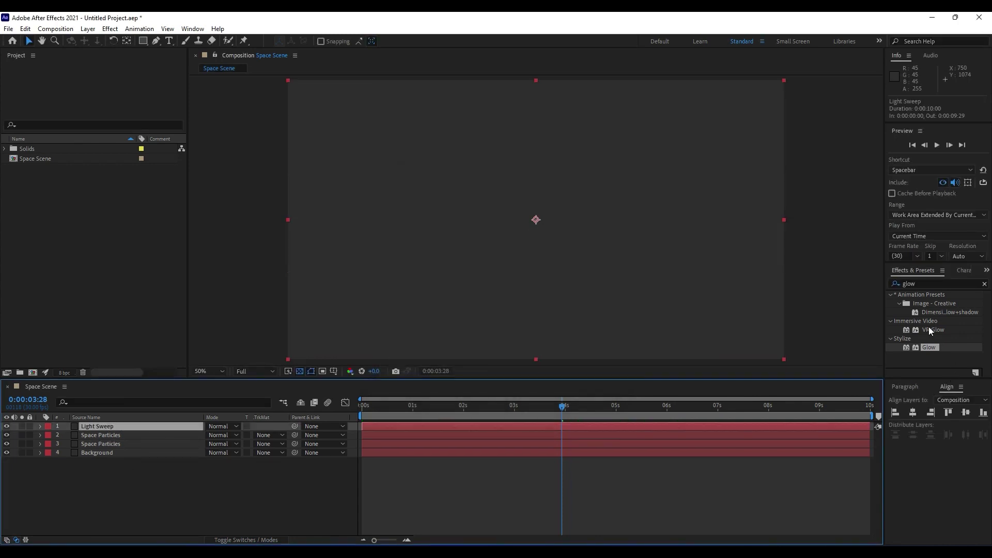
# - Find the CC Light Sweep effect and apply it to the Light Sweep layer
pyautogui.click(926, 283)
pyautogui.write('ligh')
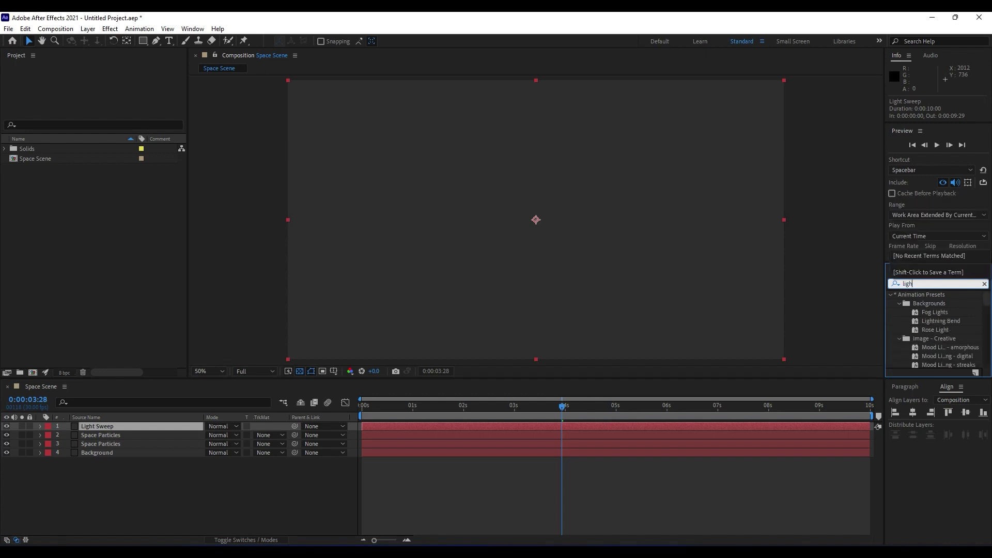
pyautogui.write('t sw')
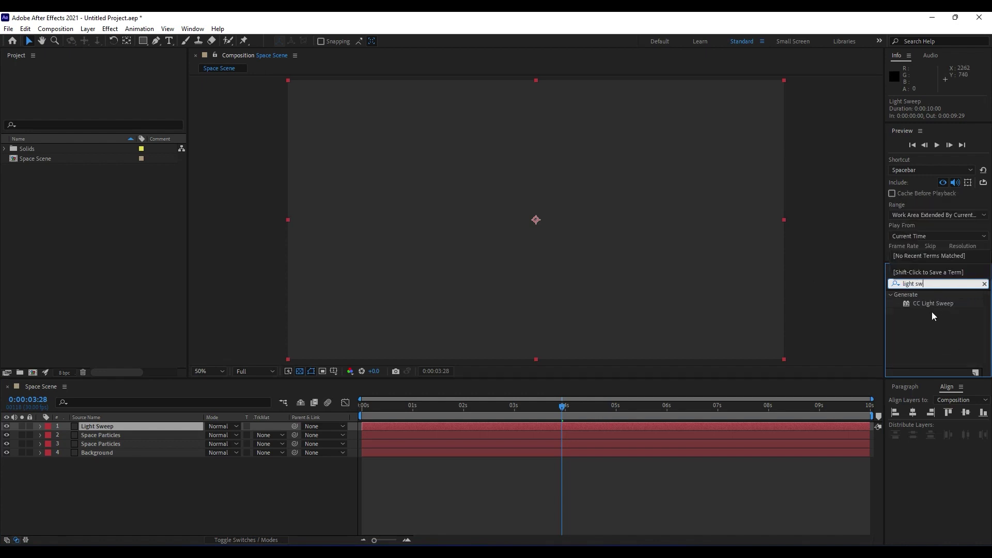
pyautogui.moveTo(933, 305); pyautogui.dragTo(111, 428)
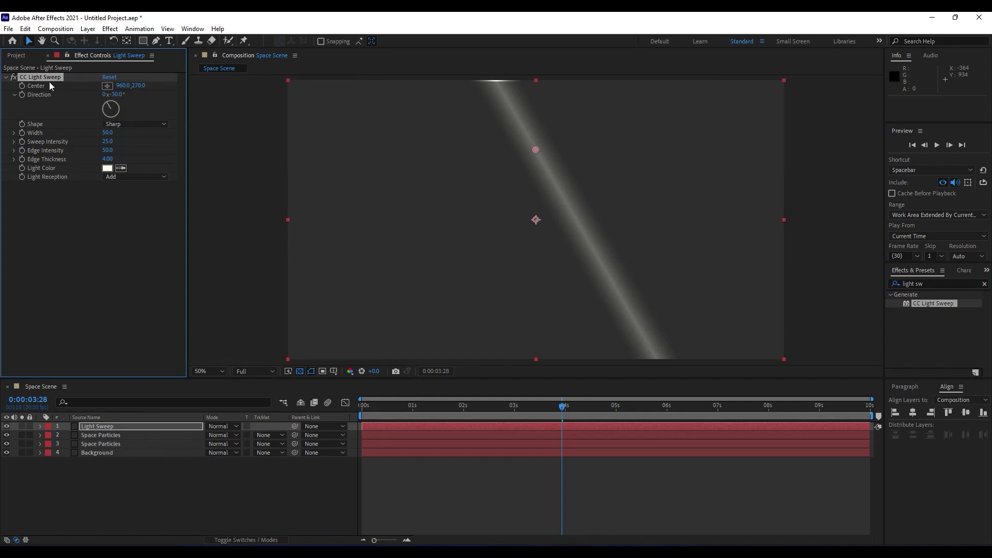
# - Apply the Fill effect to the Light Sweep layer, set its colour to black 000000 and collapse the Fill settings
pyautogui.click(939, 283)
pyautogui.write('fill')
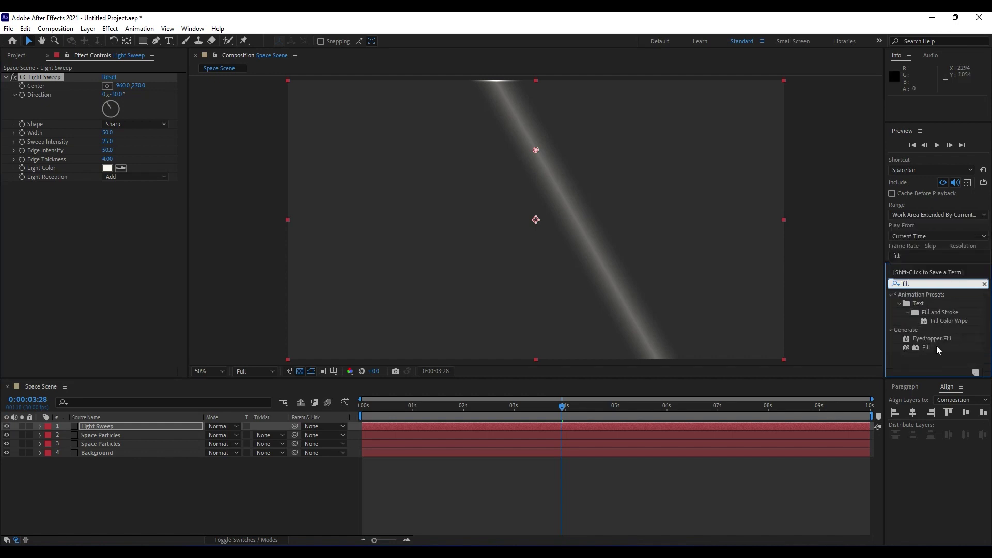
pyautogui.moveTo(936, 346); pyautogui.dragTo(491, 269)
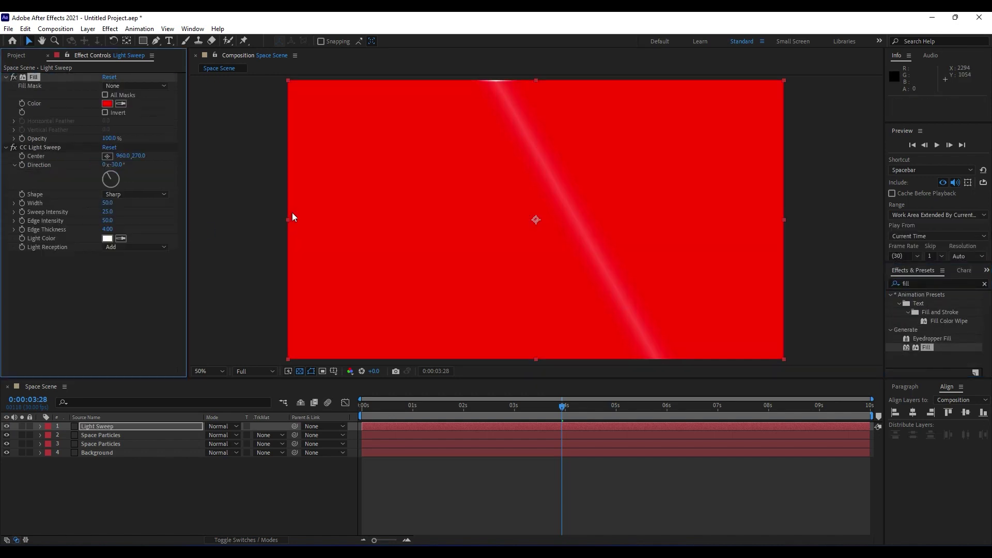
pyautogui.click(107, 104)
pyautogui.write('000000')
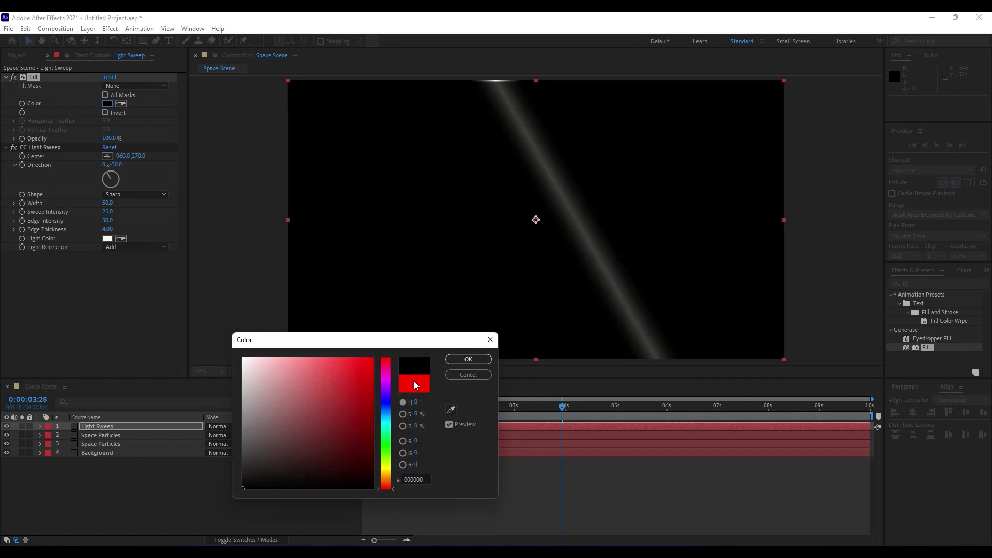
pyautogui.click(468, 359)
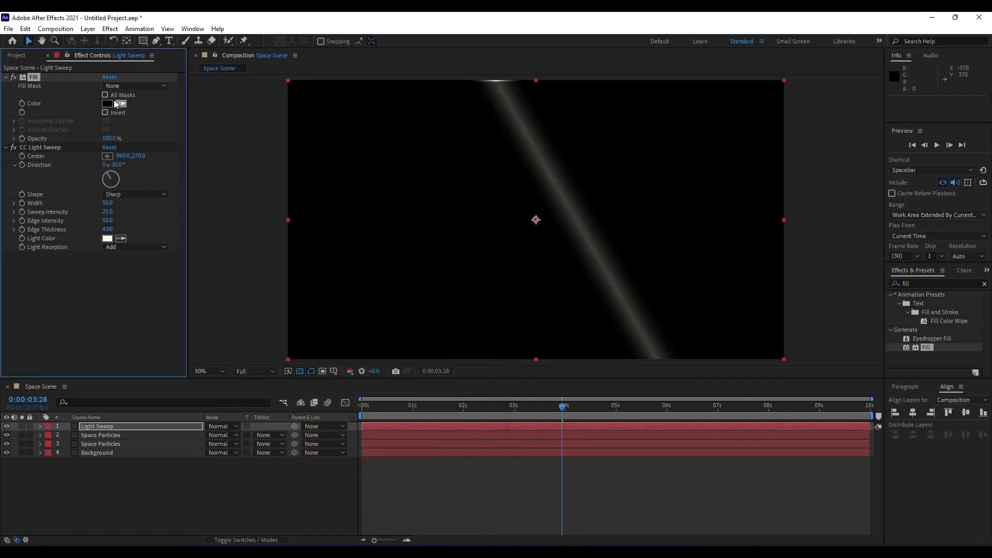
pyautogui.click(5, 78)
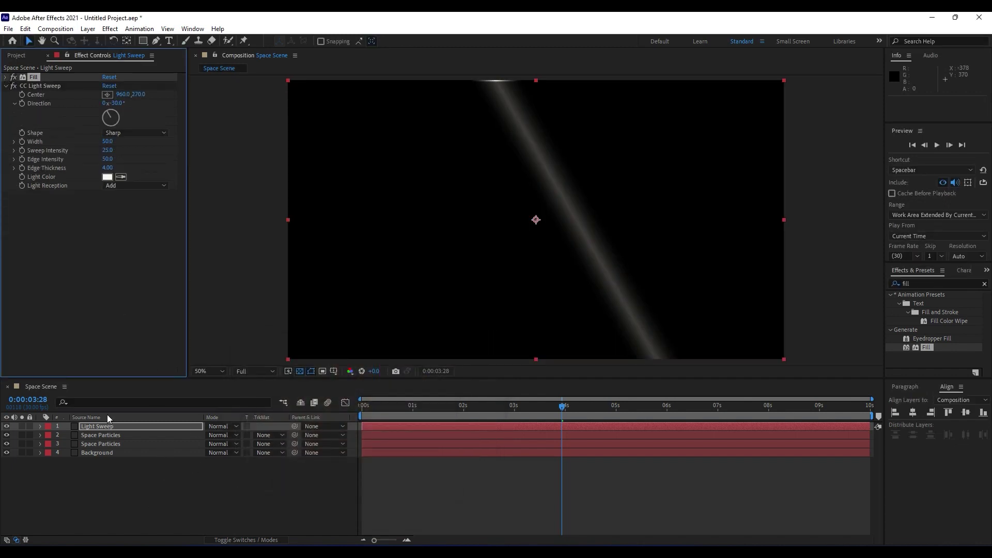
# - Set the blending mode of the Light Sweep layer to Add
pyautogui.click(95, 425)
pyautogui.click(225, 428)
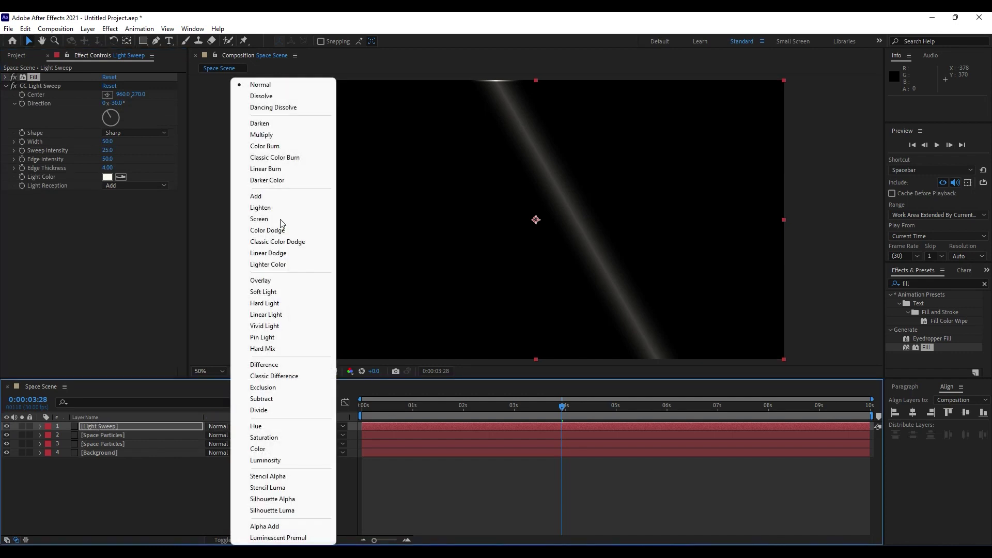
pyautogui.click(273, 197)
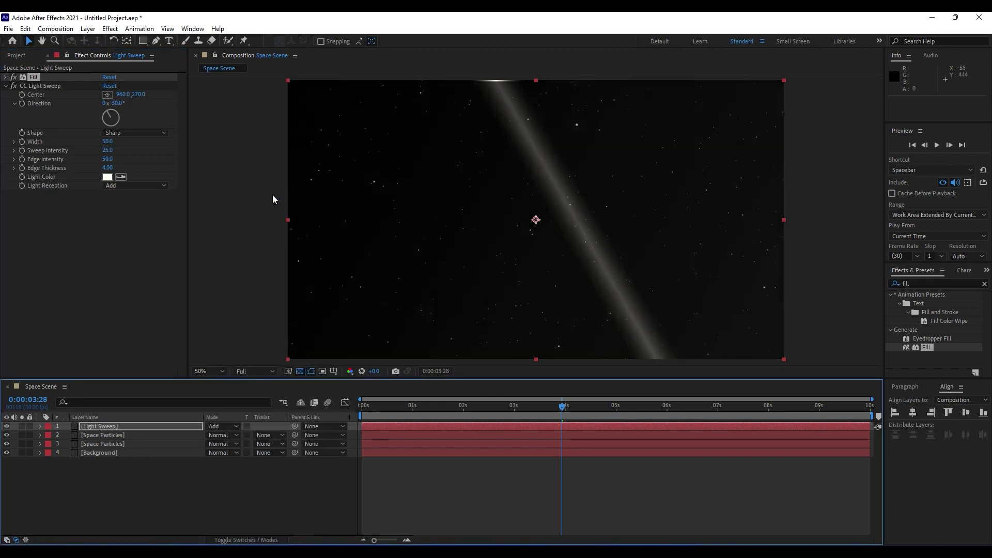
# - Set the CC Light Sweep Width to 85 and its Sweep Intensity to 5
pyautogui.click(107, 141)
pyautogui.write('85')
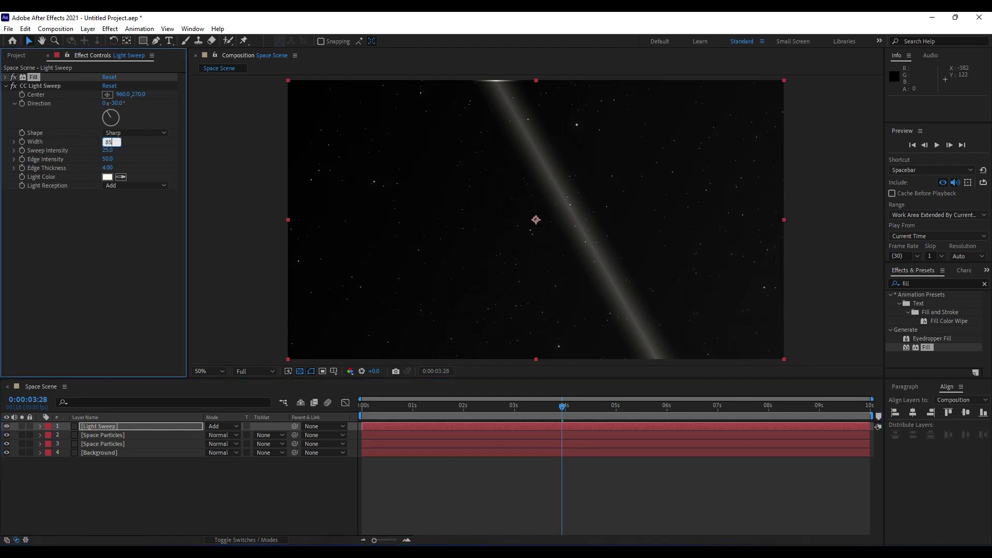
pyautogui.press('Tab')
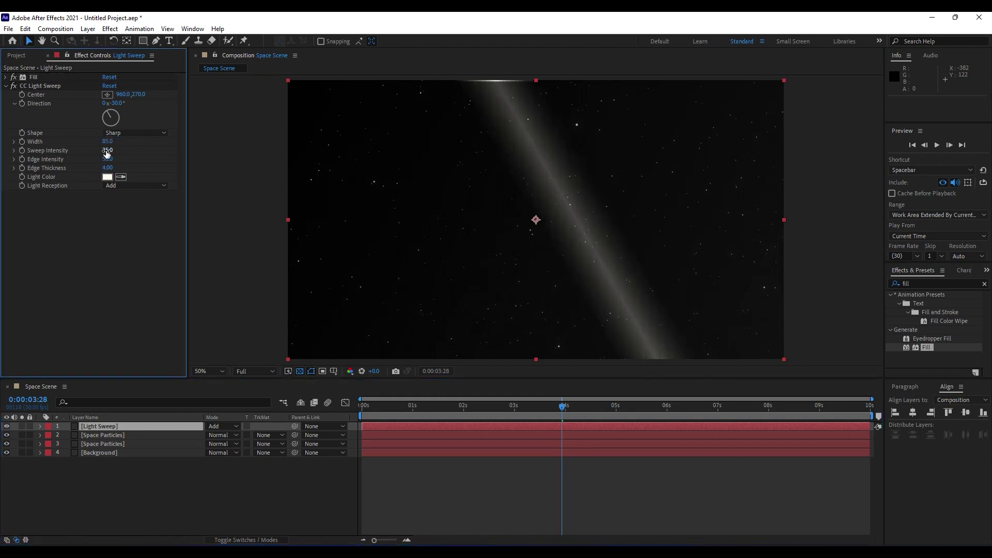
pyautogui.write('5')
pyautogui.press('Return')
# - Set the CC Light Sweep Direction to 90° and lower its Center vertically to about 536
pyautogui.click(115, 102)
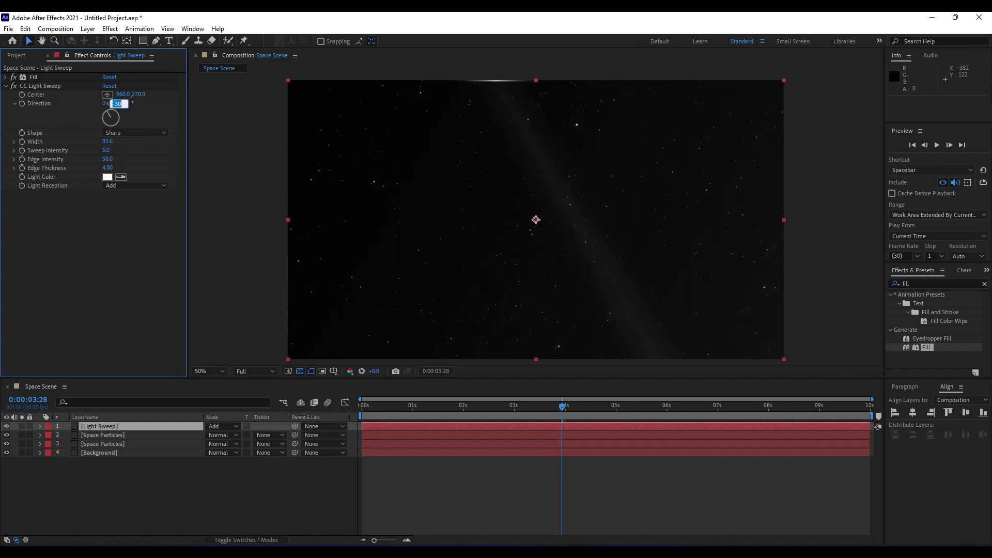
pyautogui.write('90')
pyautogui.press('Return')
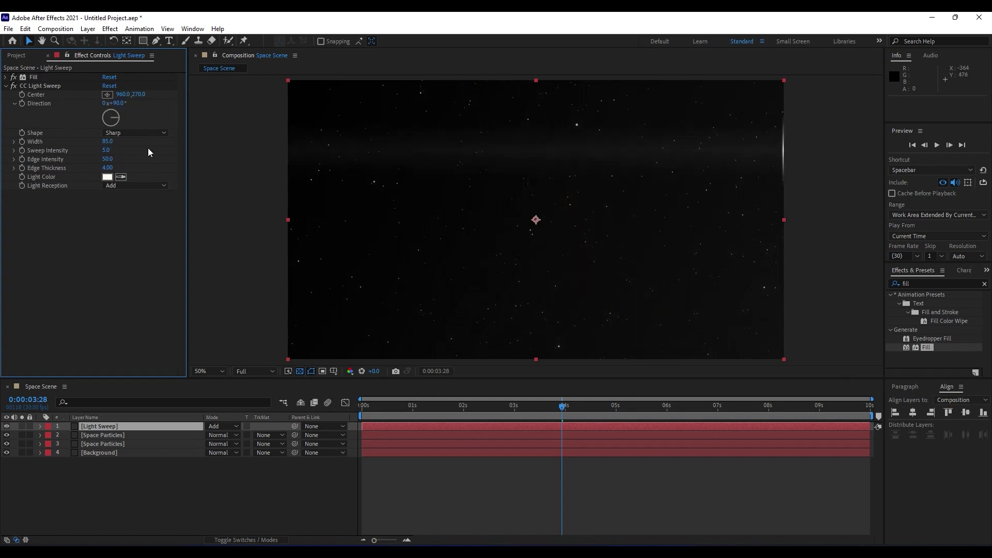
pyautogui.moveTo(136, 97); pyautogui.dragTo(240, 126)
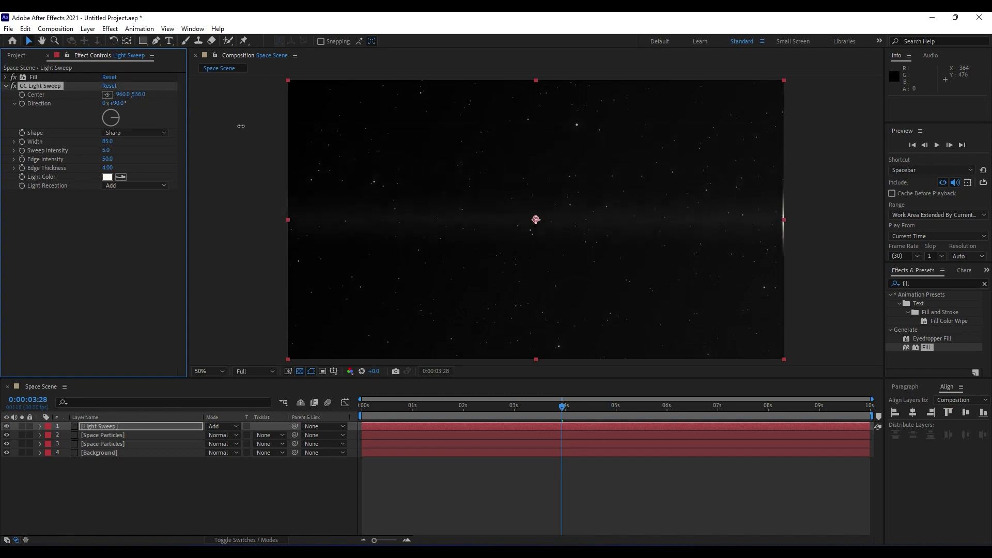
# - Set the CC Light Sweep Edge Intensity and Edge Thickness to 0, and collapse the effect's settings
pyautogui.click(107, 159)
pyautogui.write('0')
pyautogui.press('Tab')
pyautogui.write('0')
pyautogui.press('Return')
pyautogui.click(115, 278)
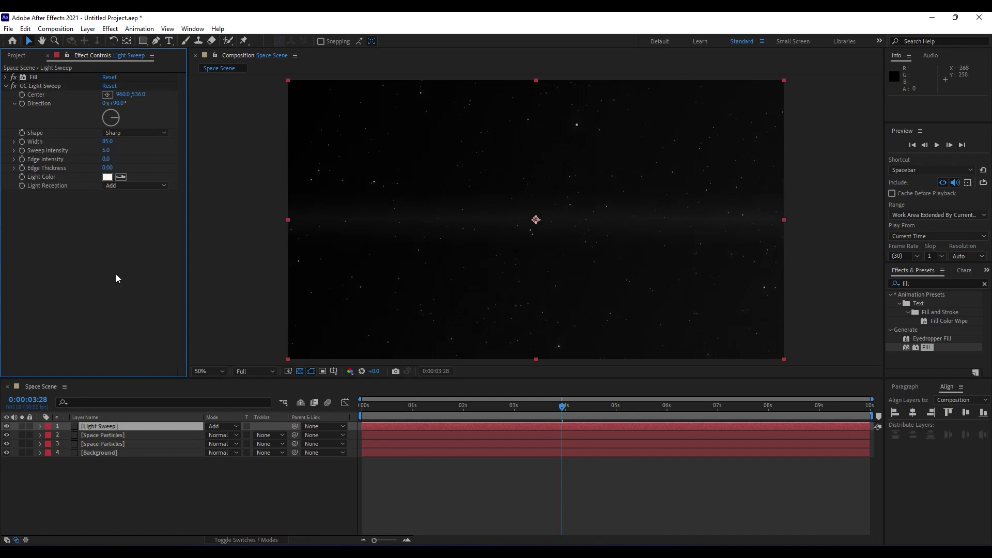
pyautogui.click(6, 86)
pyautogui.click(231, 408)
pyautogui.click(312, 371)
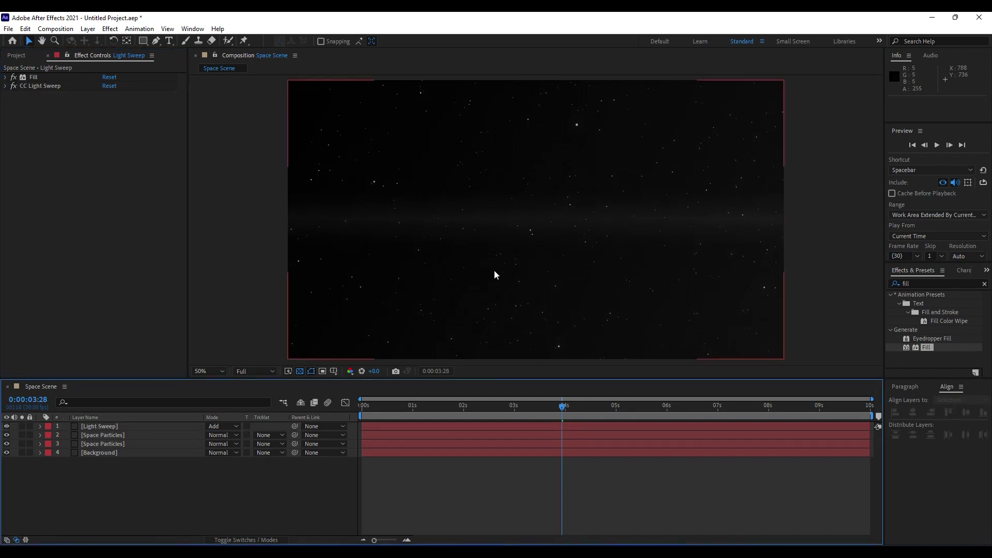
# - Find the Gaussian Blur effect, apply it to the Light Sweep layer and set its Blurriness to 10
pyautogui.click(122, 429)
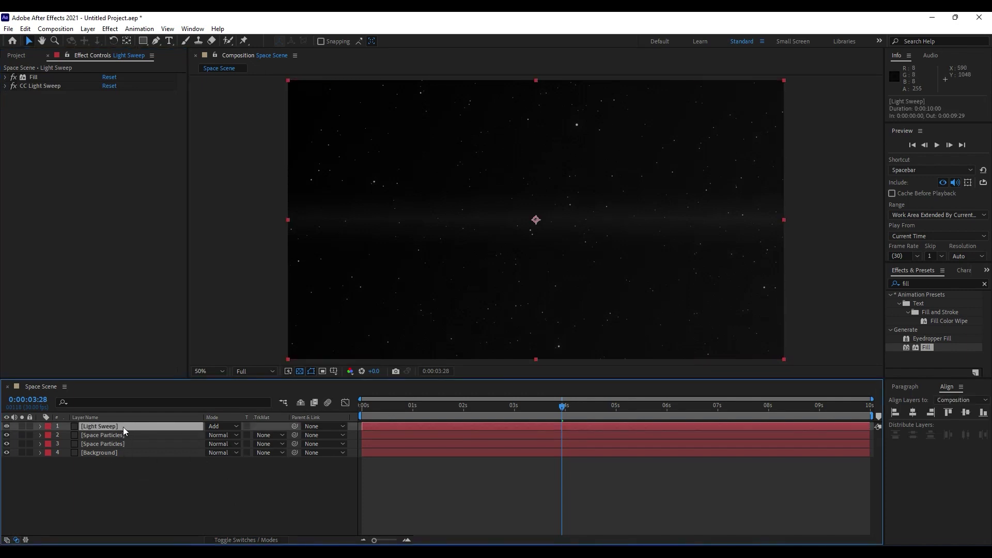
pyautogui.click(116, 446)
pyautogui.click(106, 426)
pyautogui.click(936, 281)
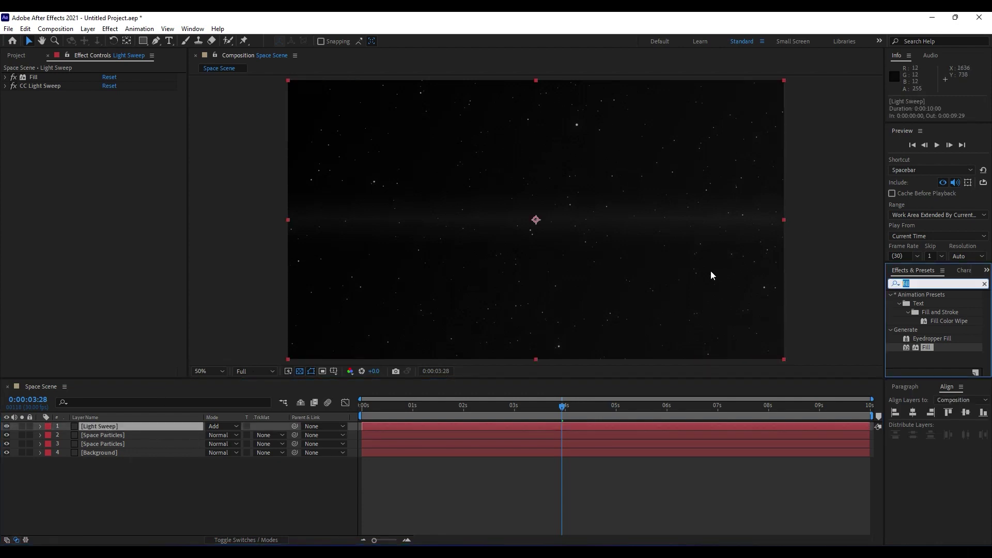
pyautogui.write('gaus')
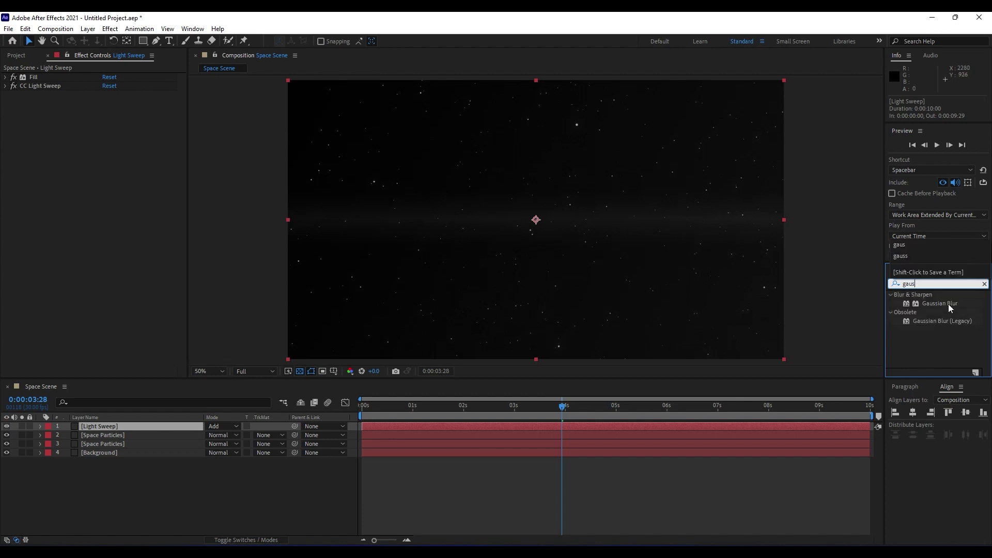
pyautogui.moveTo(948, 304); pyautogui.dragTo(85, 226)
pyautogui.click(106, 104)
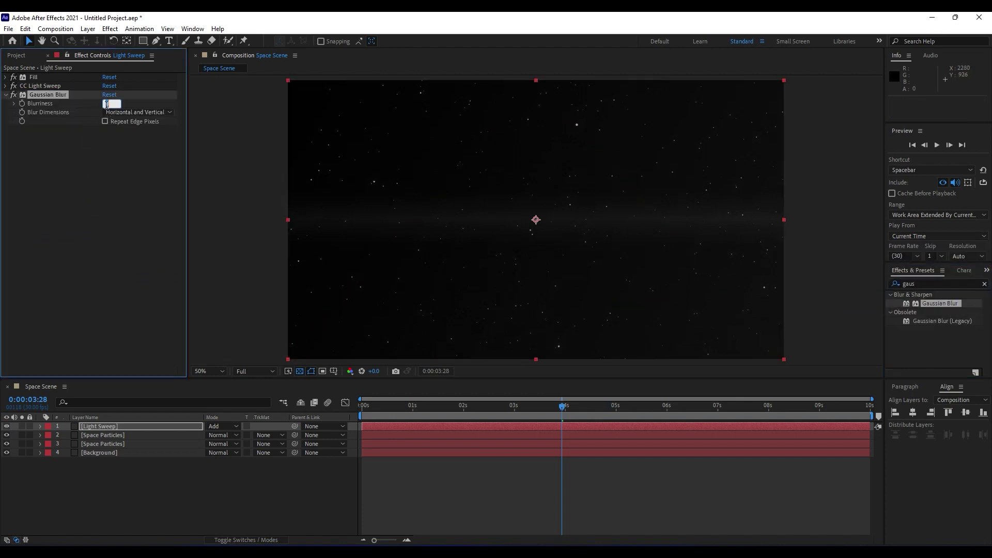
pyautogui.write('10')
pyautogui.click(70, 212)
pyautogui.click(129, 447)
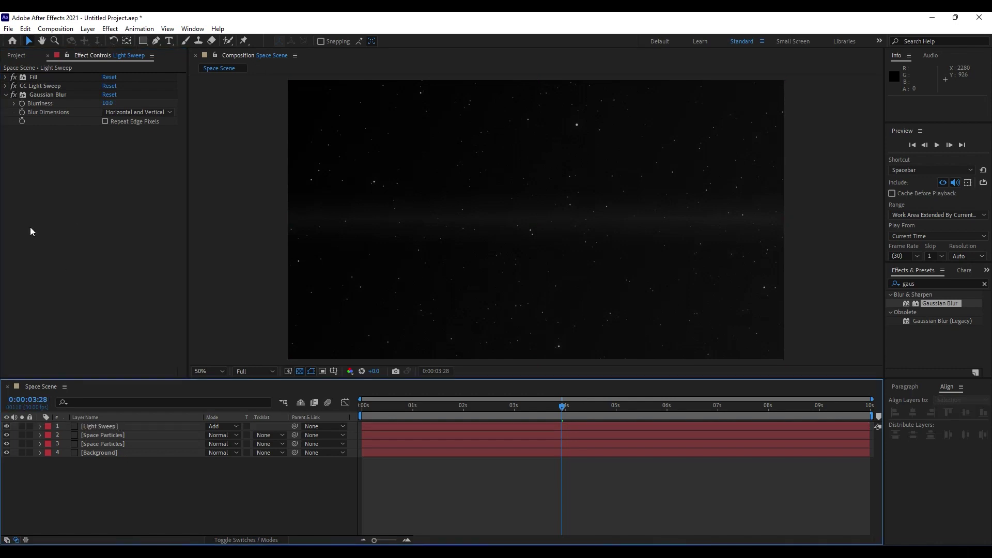
# - Duplicate the Light Sweep layer and set the copy's Rotation to -45°
pyautogui.click(118, 428)
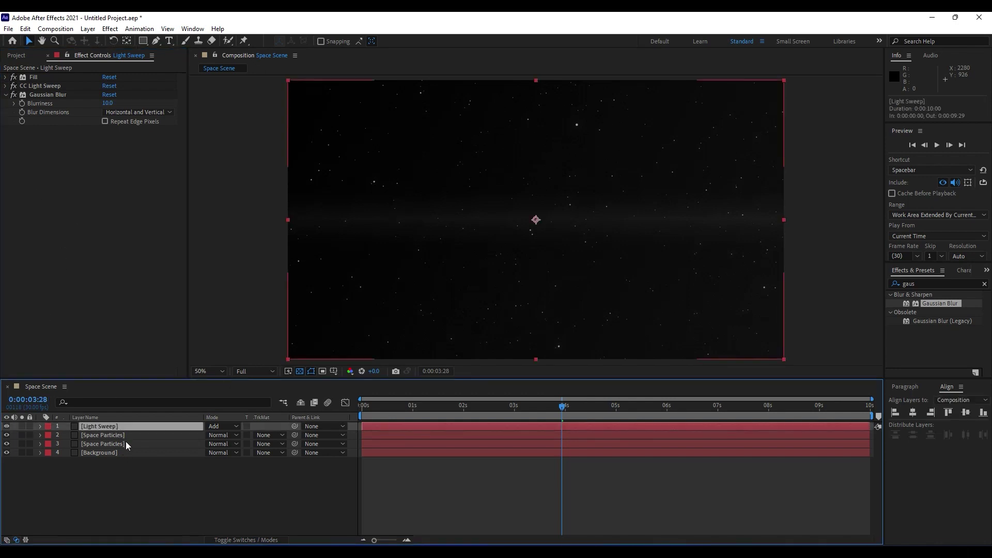
pyautogui.hotkey('ctrl', 'd')
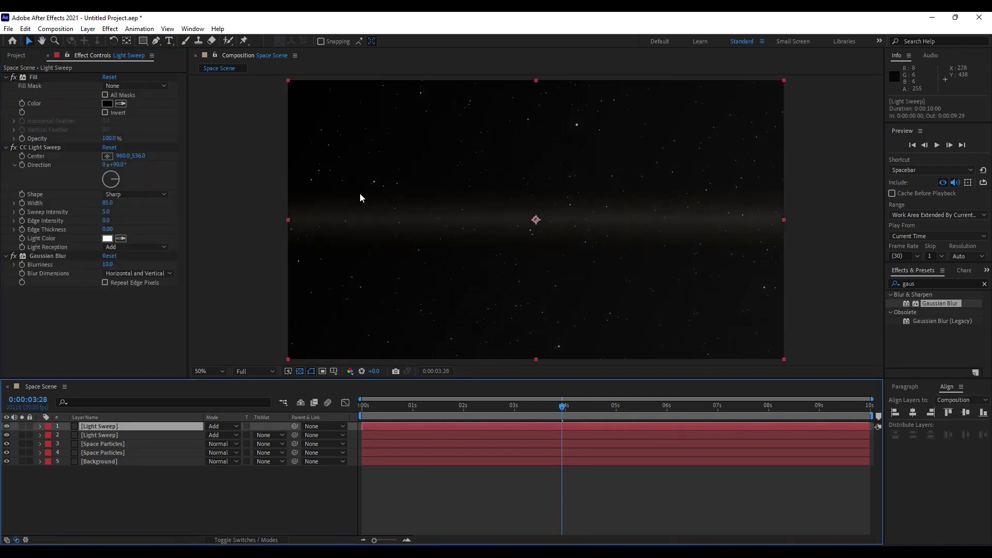
pyautogui.press('r')
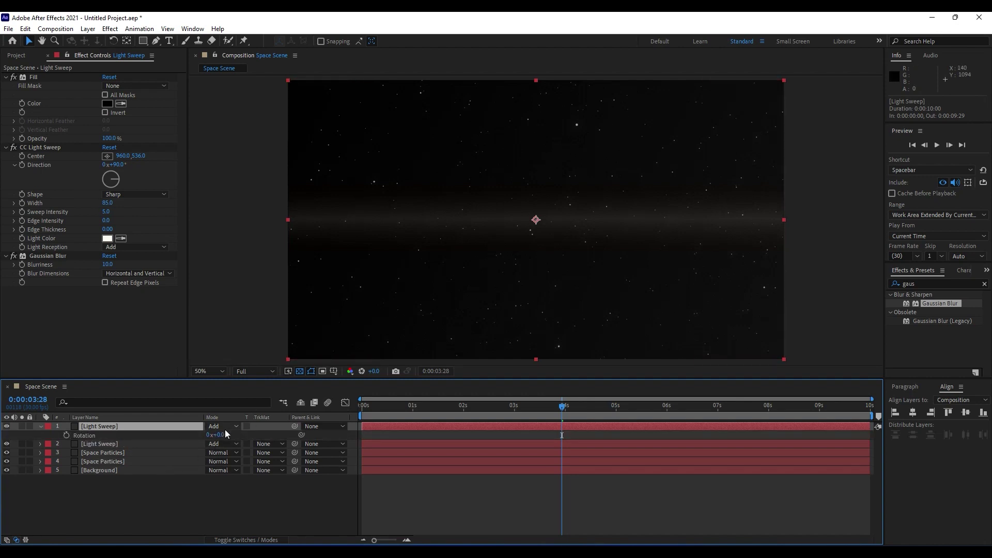
pyautogui.moveTo(222, 435); pyautogui.dragTo(195, 430)
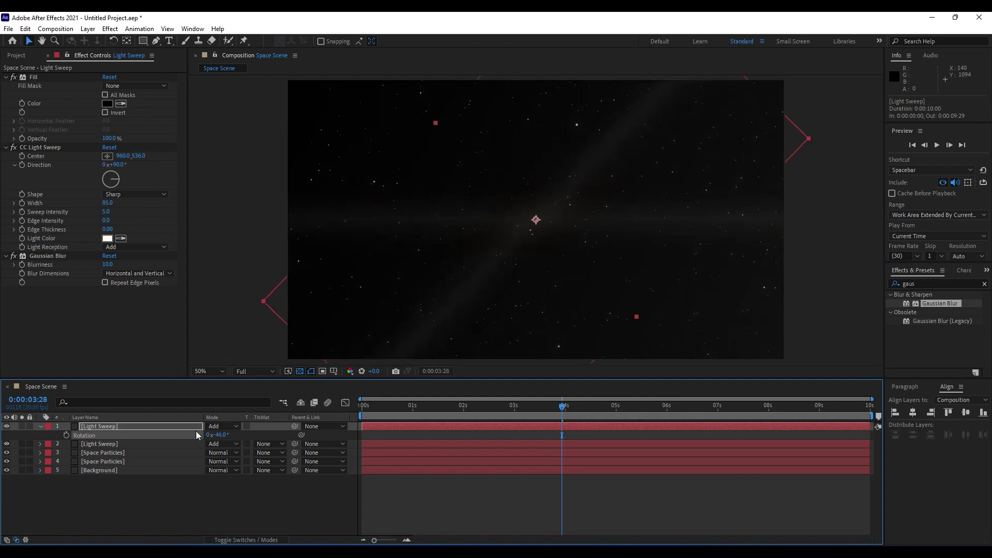
pyautogui.click(217, 435)
pyautogui.write('-45')
pyautogui.press('Return')
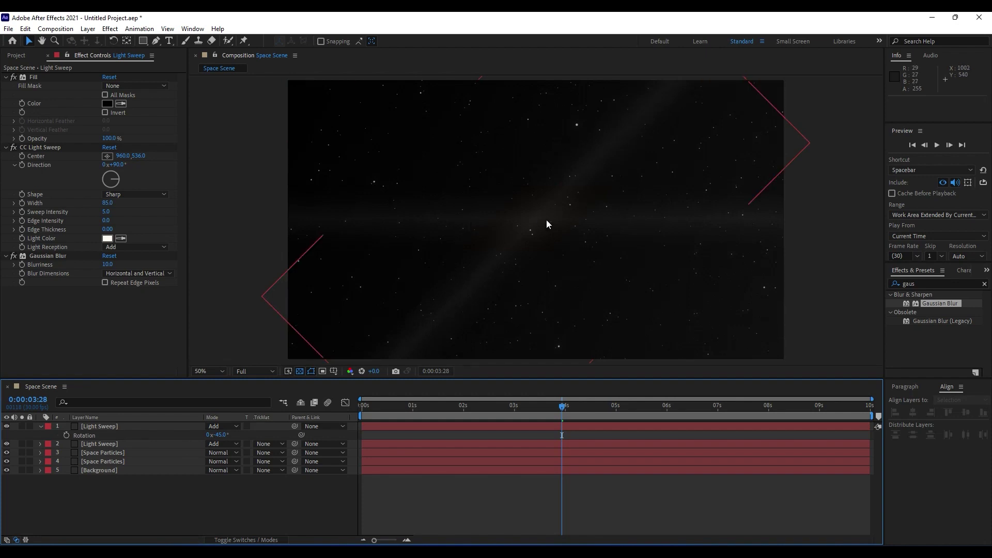
# - Move the rotated Light Sweep copy to about 620, 512, set its Opacity to 55% and collapse the layer
pyautogui.moveTo(547, 219); pyautogui.dragTo(459, 213)
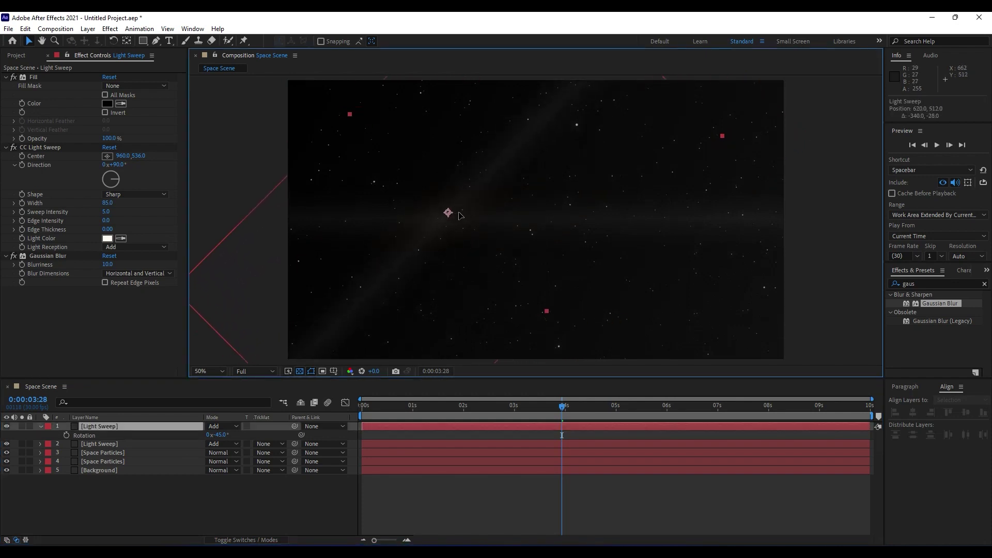
pyautogui.click(199, 426)
pyautogui.press('t')
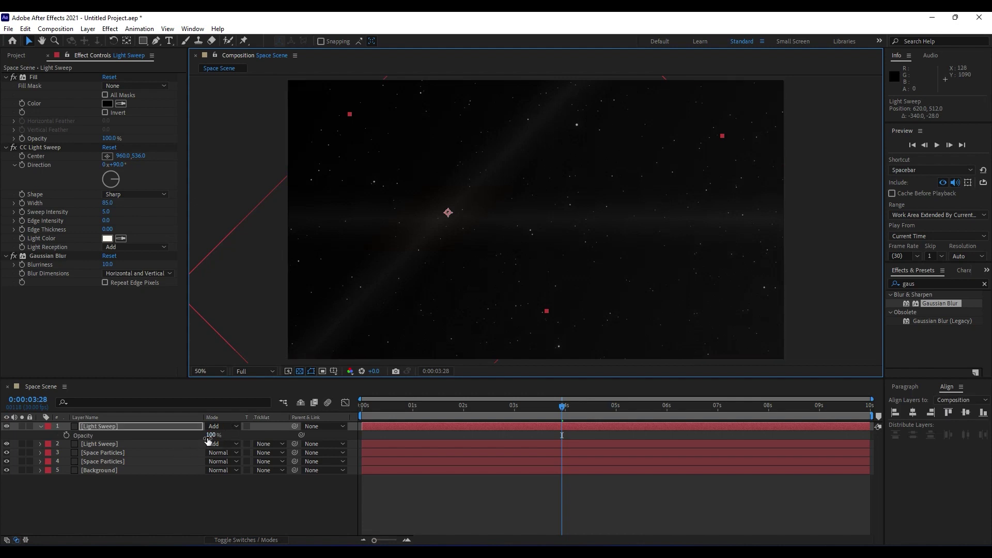
pyautogui.moveTo(211, 436); pyautogui.dragTo(185, 438)
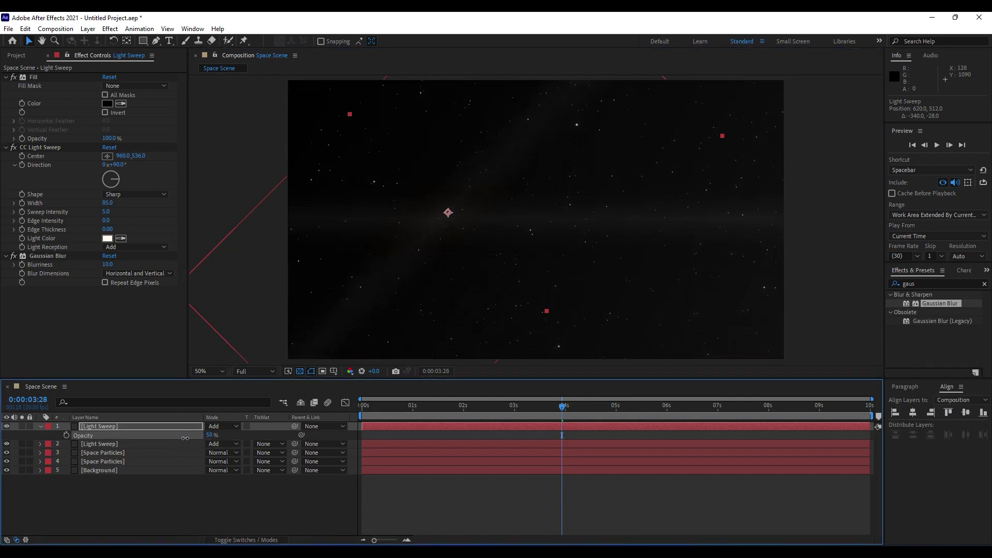
pyautogui.click(211, 435)
pyautogui.write('55')
pyautogui.click(222, 485)
pyautogui.click(41, 427)
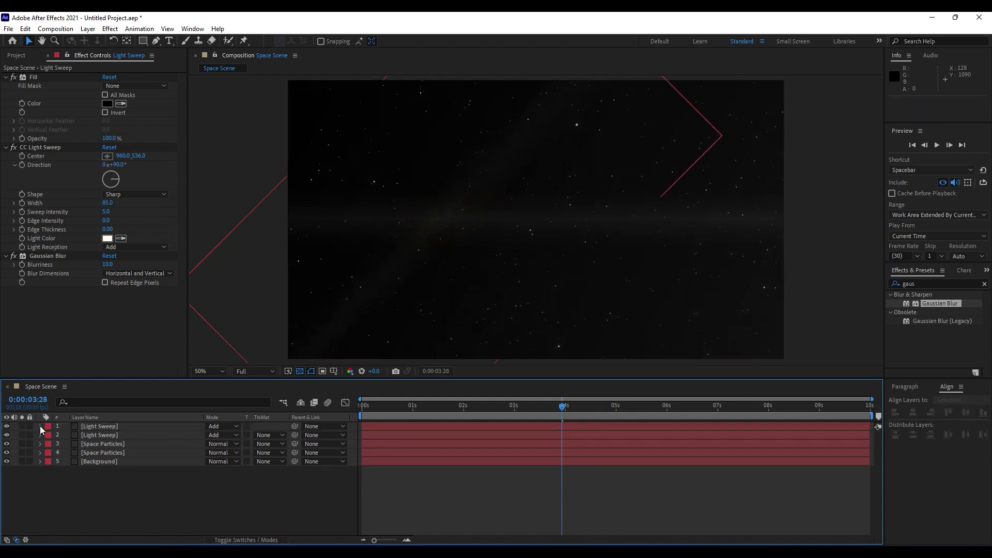
pyautogui.click(40, 426)
pyautogui.click(39, 426)
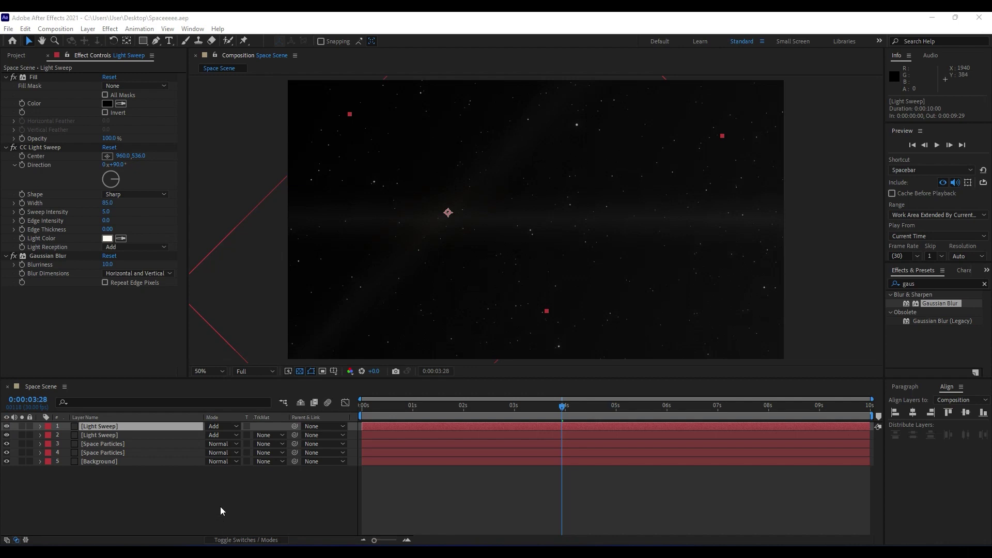
# - Create a new 1920 × 1080 px solid layer named Lens Flare above the other layers
pyautogui.rightClick(221, 506)
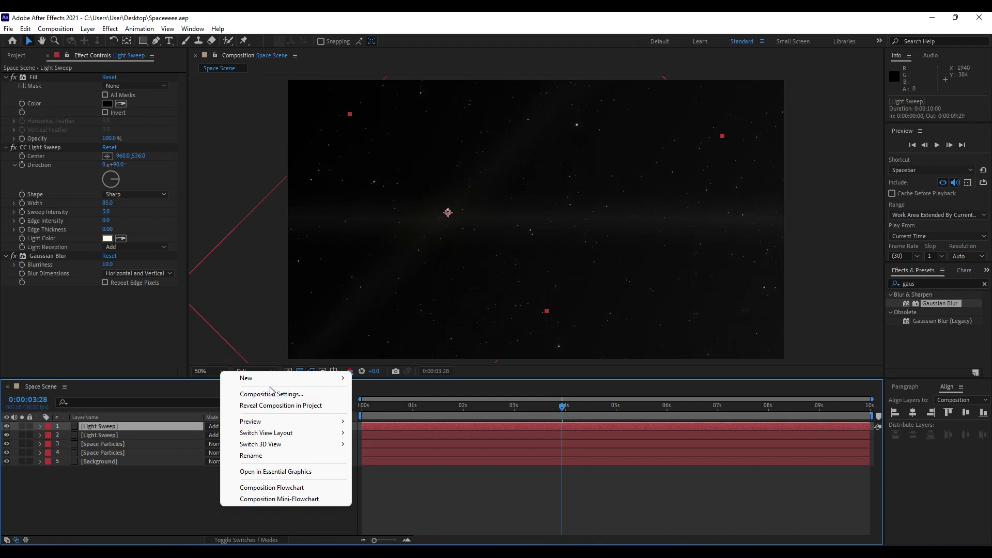
pyautogui.moveTo(269, 384)
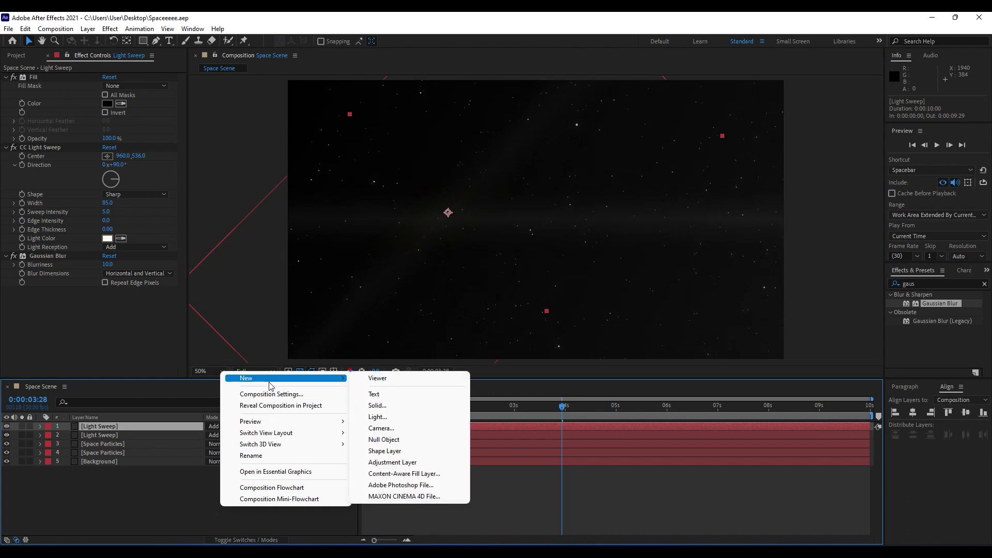
pyautogui.click(386, 407)
pyautogui.write('Len')
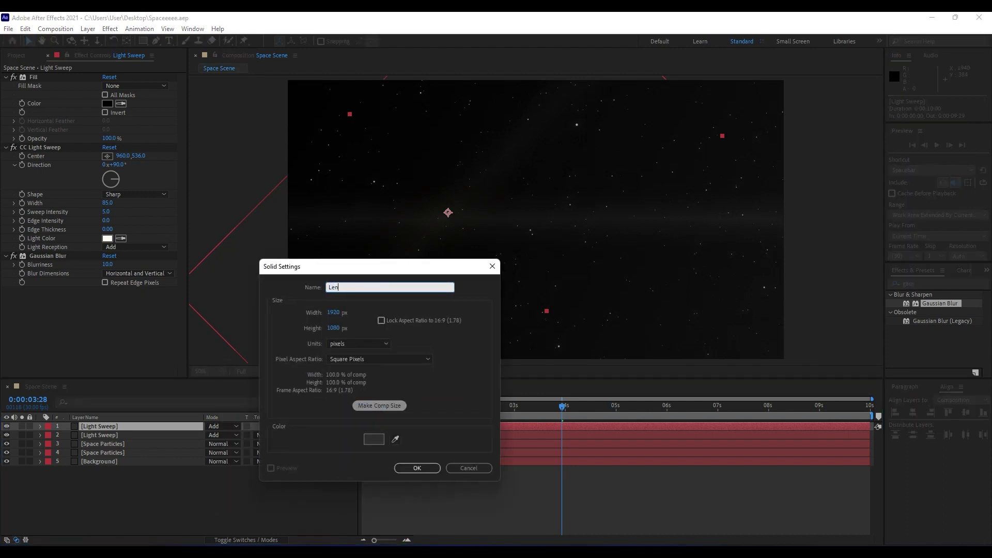
pyautogui.write('s Flare')
pyautogui.click(425, 468)
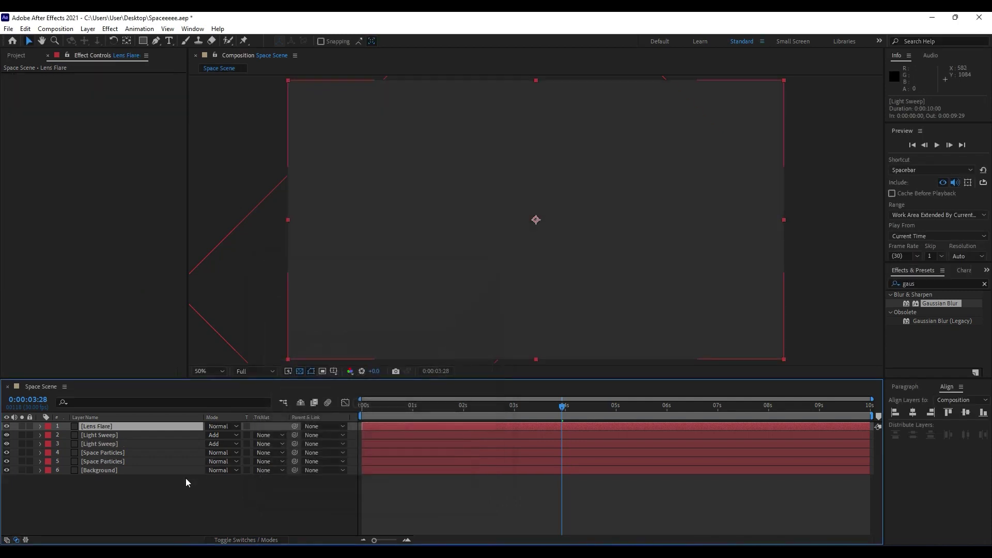
# - Apply the Fill effect to the Lens Flare layer and set its colour to black
pyautogui.click(930, 283)
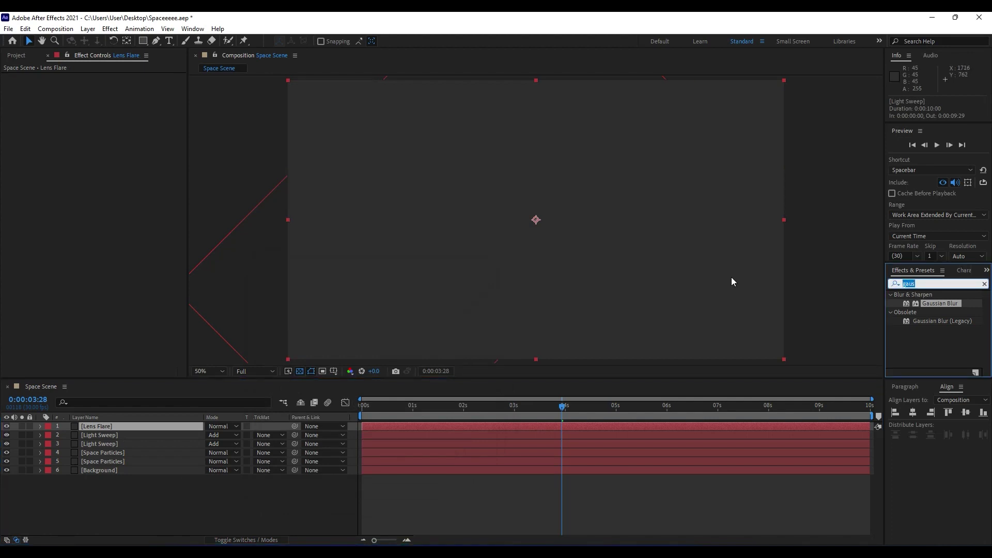
pyautogui.write('fill')
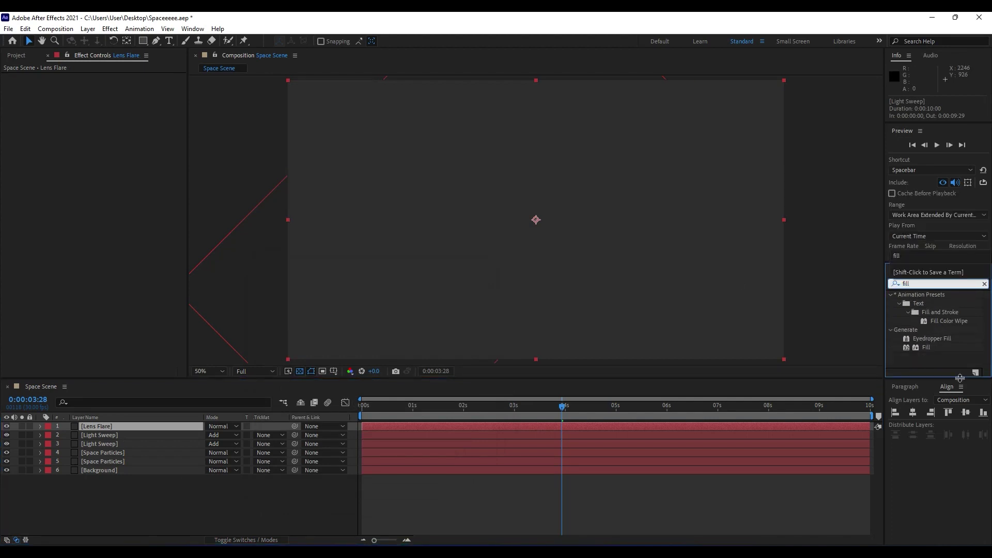
pyautogui.moveTo(927, 347); pyautogui.dragTo(126, 428)
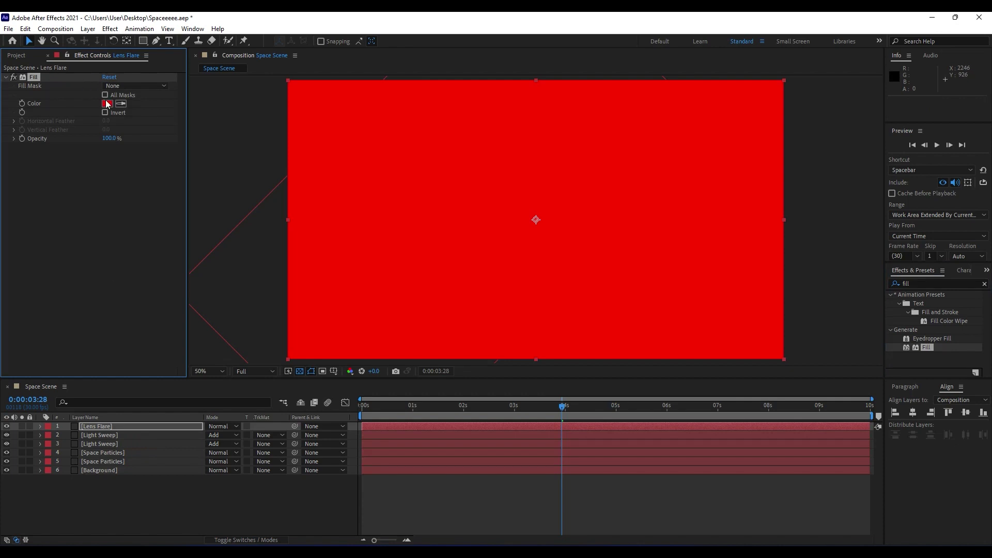
pyautogui.click(107, 103)
pyautogui.click(254, 483)
pyautogui.click(466, 357)
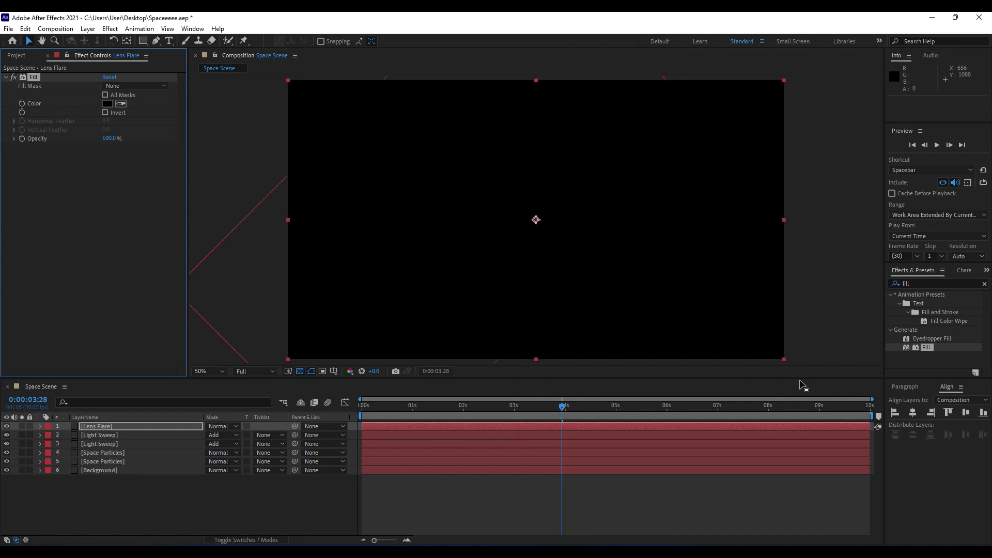
# - Find the Lens Flare effect and apply it to the Lens Flare layer
pyautogui.click(925, 284)
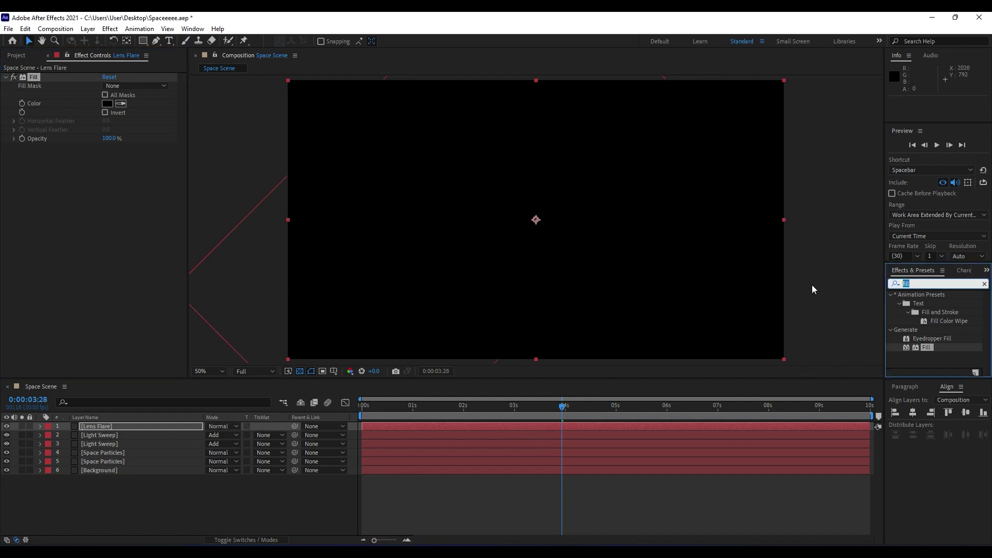
pyautogui.write('lens')
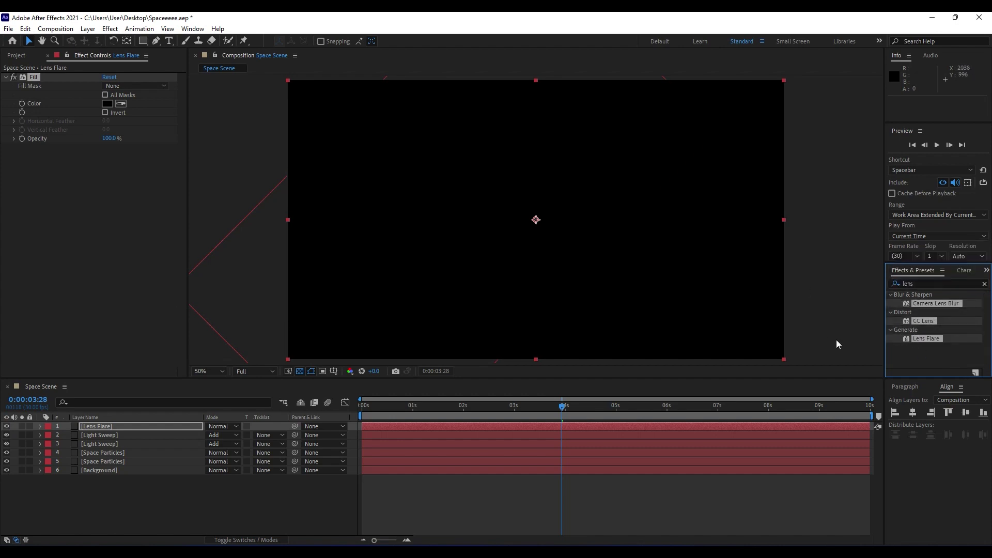
pyautogui.moveTo(924, 339); pyautogui.dragTo(73, 247)
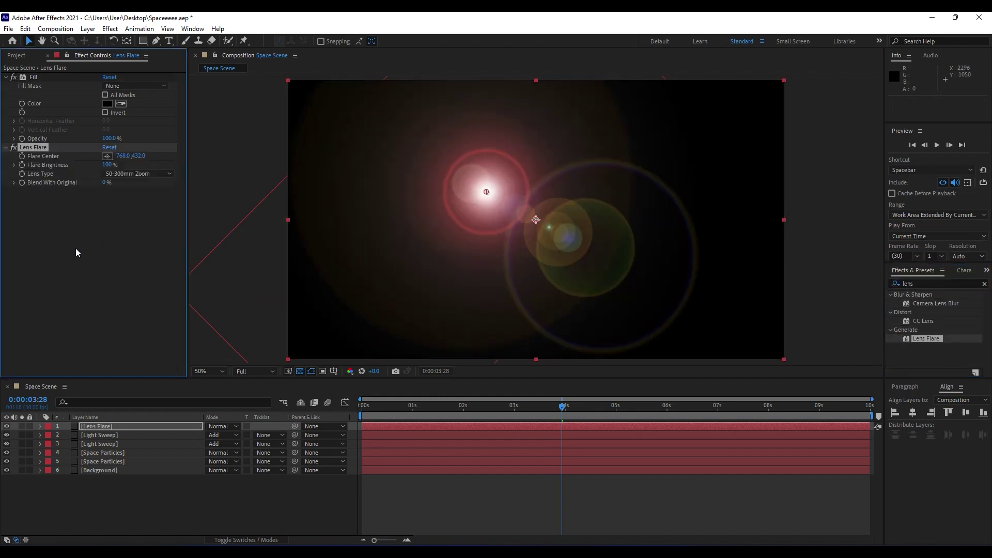
# - Set the Lens Flare layer's blending mode to Add and move the flare centre outside the frame to about -376, -304
pyautogui.click(211, 430)
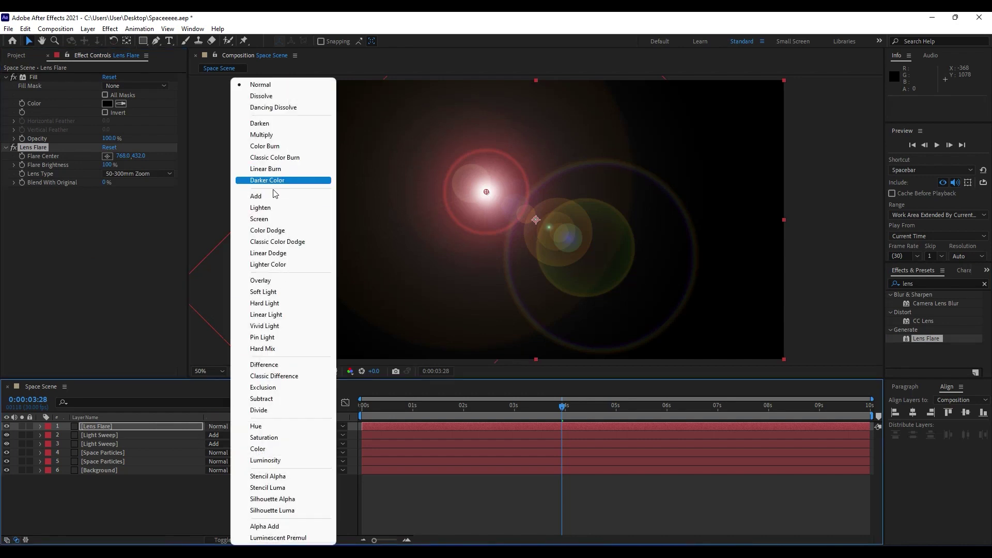
pyautogui.click(273, 193)
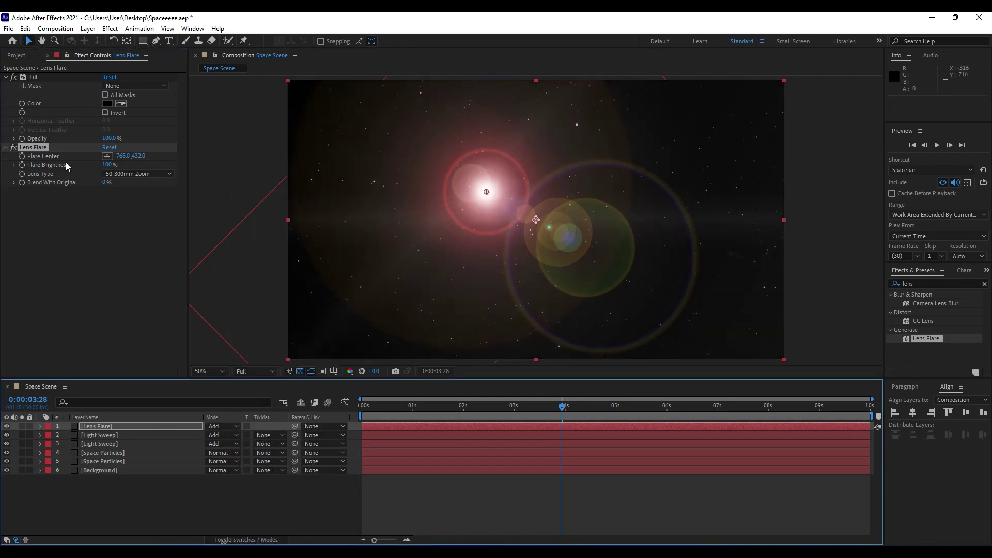
pyautogui.click(107, 156)
pyautogui.press(',')
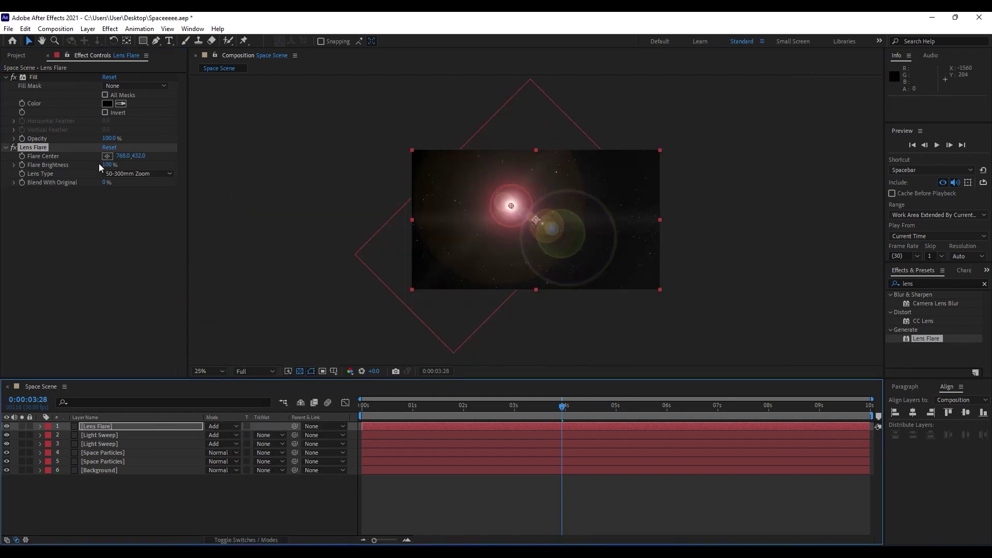
pyautogui.moveTo(382, 141); pyautogui.dragTo(364, 111)
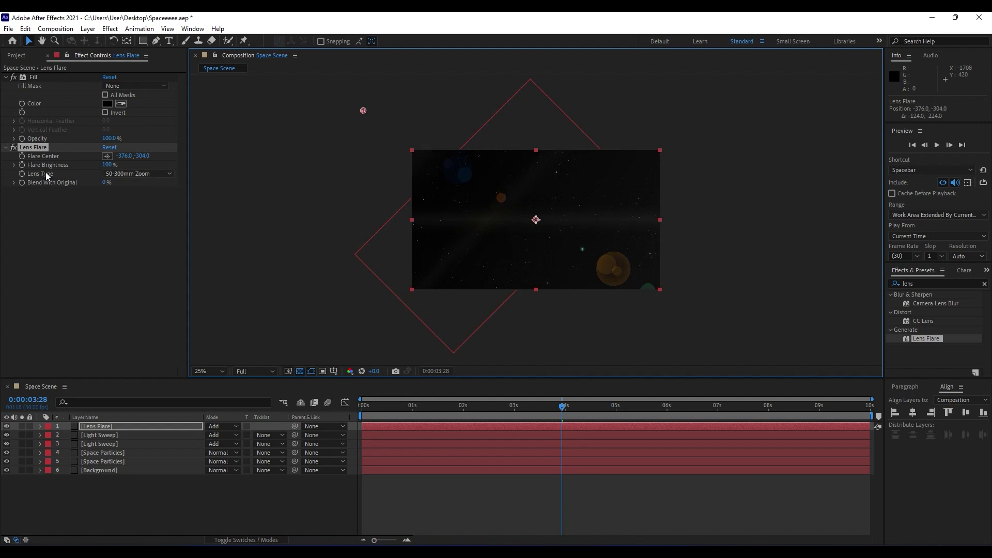
# - Change the flare's Lens Type to 35mm Prime and move its centre farther out to about -448, -428
pyautogui.click(165, 174)
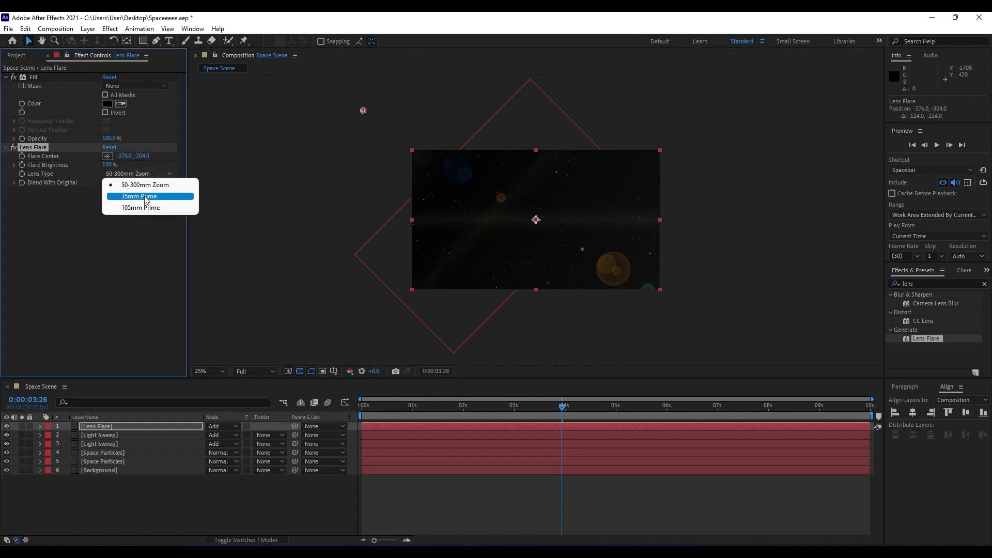
pyautogui.click(146, 196)
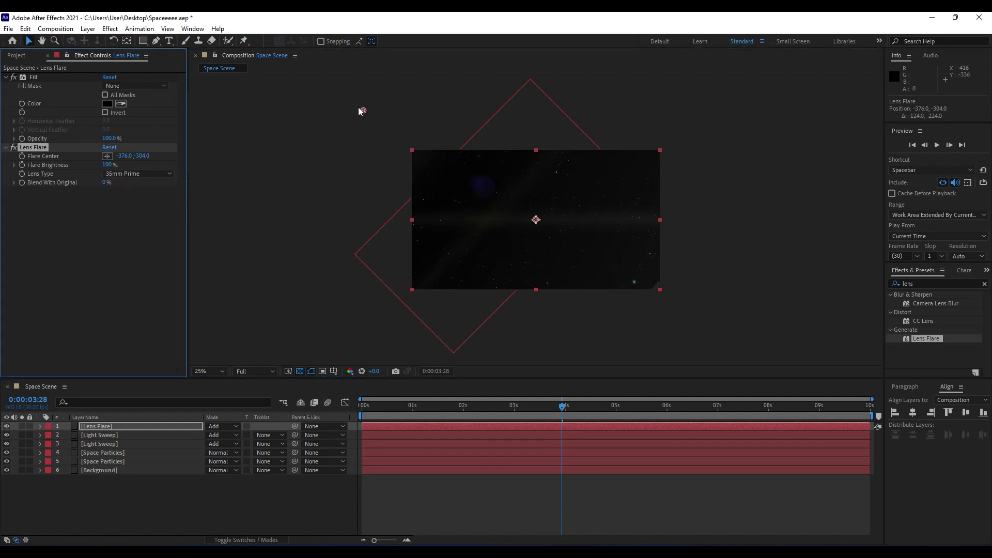
pyautogui.moveTo(362, 112)
pyautogui.mouseDown()
pyautogui.moveTo(355, 86)
pyautogui.moveTo(356, 106)
pyautogui.moveTo(357, 97)
pyautogui.mouseUp()
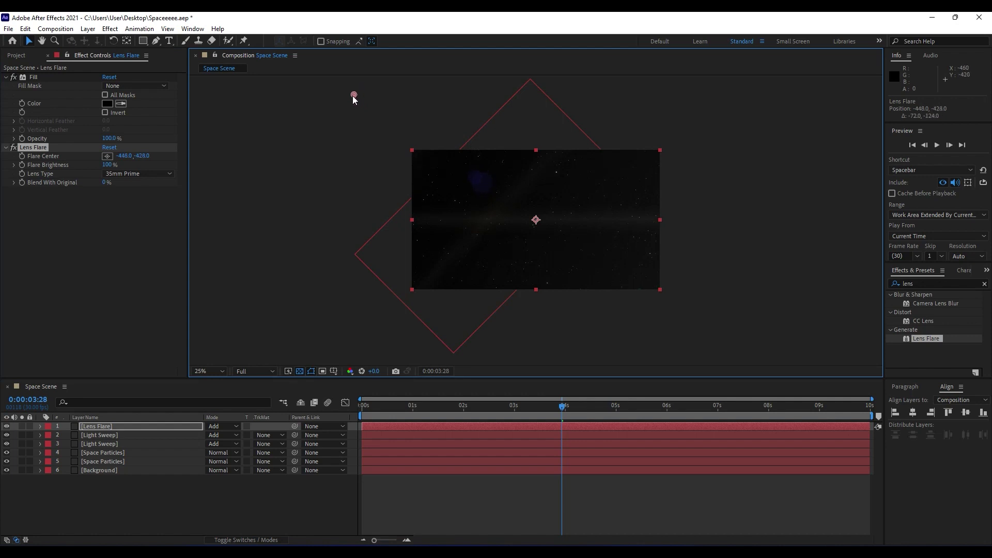
# - Duplicate the Lens Flare effect on the Lens Flare layer
pyautogui.click(73, 228)
pyautogui.click(44, 149)
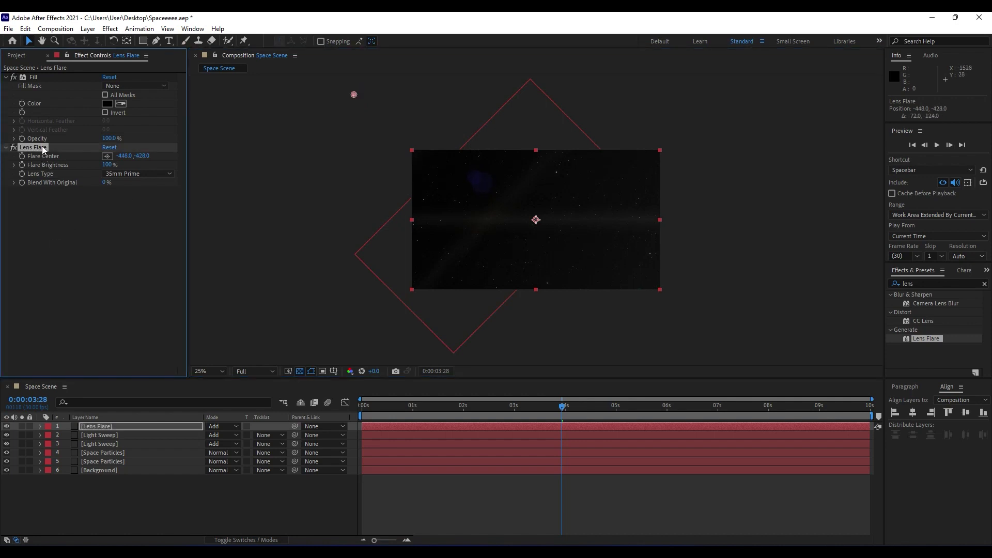
pyautogui.hotkey('ctrl', 'd')
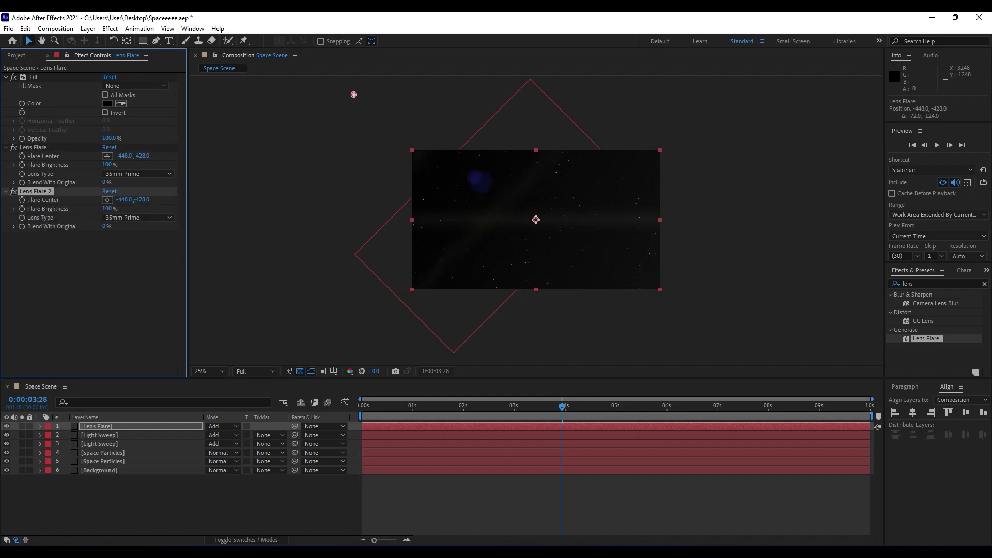
# - Find the Gaussian Blur effect, add it below the two flare effects and set its Blurriness to 30
pyautogui.click(938, 282)
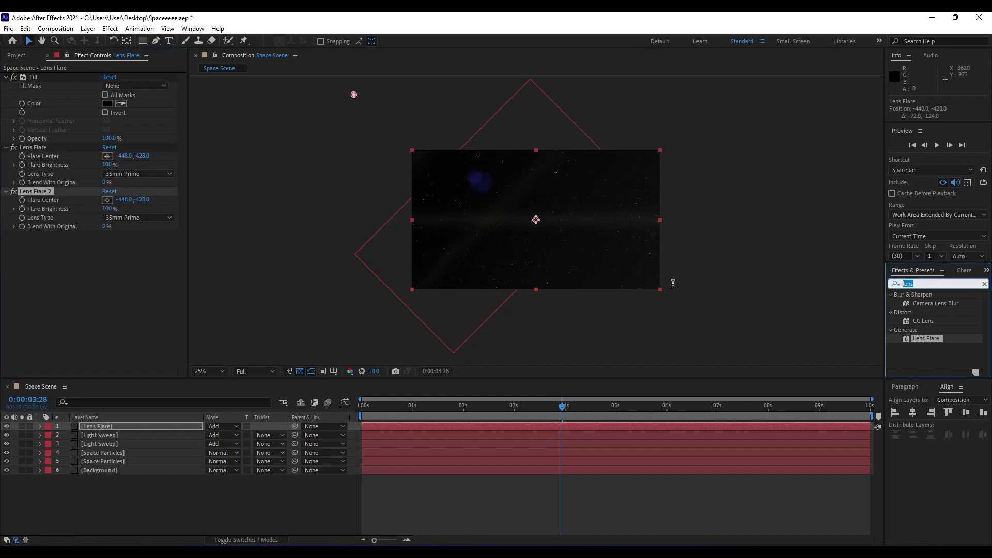
pyautogui.write('gaus')
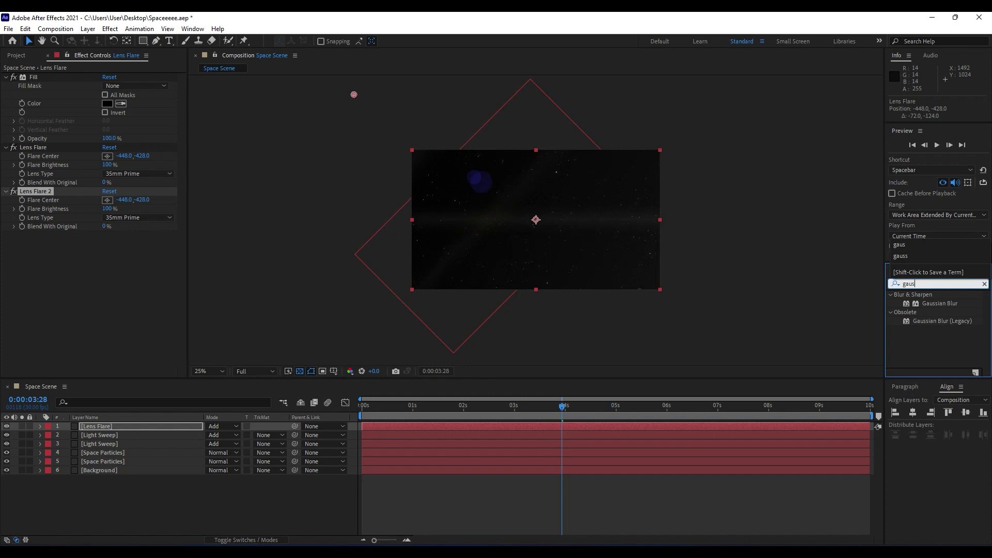
pyautogui.moveTo(936, 304); pyautogui.dragTo(62, 303)
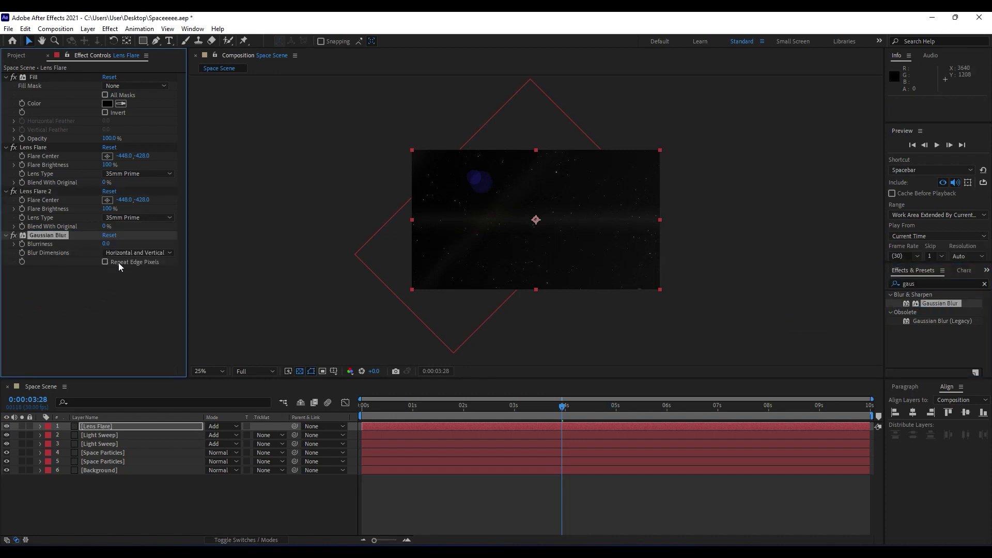
pyautogui.click(108, 243)
pyautogui.write('30')
pyautogui.click(135, 322)
pyautogui.press('.')
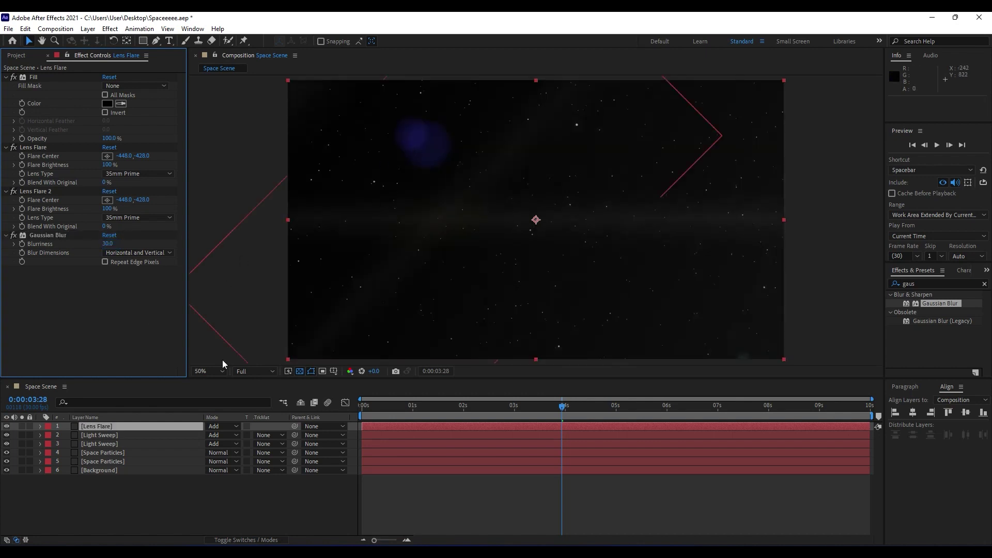
# - Lower the Lens Flare layer's Opacity and collapse the layer
pyautogui.click(143, 430)
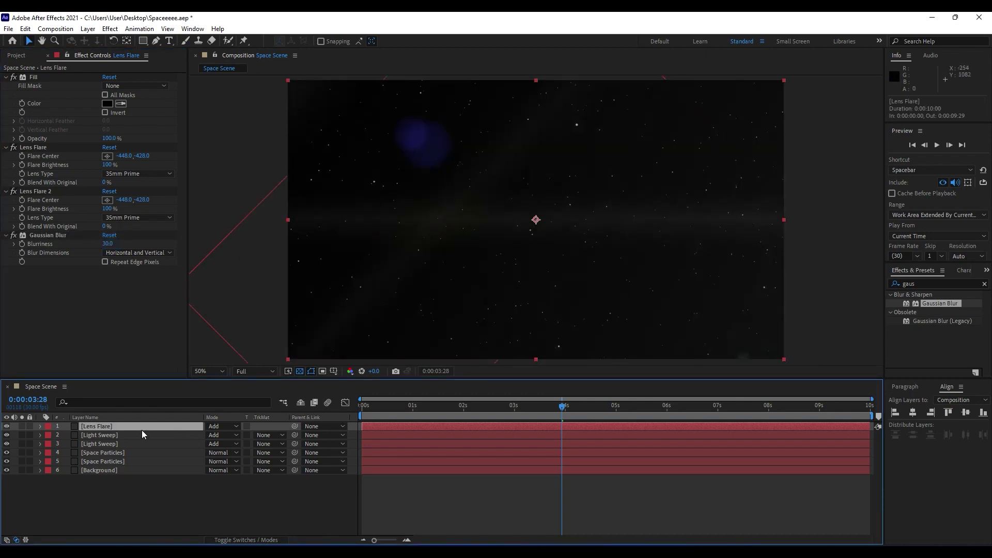
pyautogui.press('t')
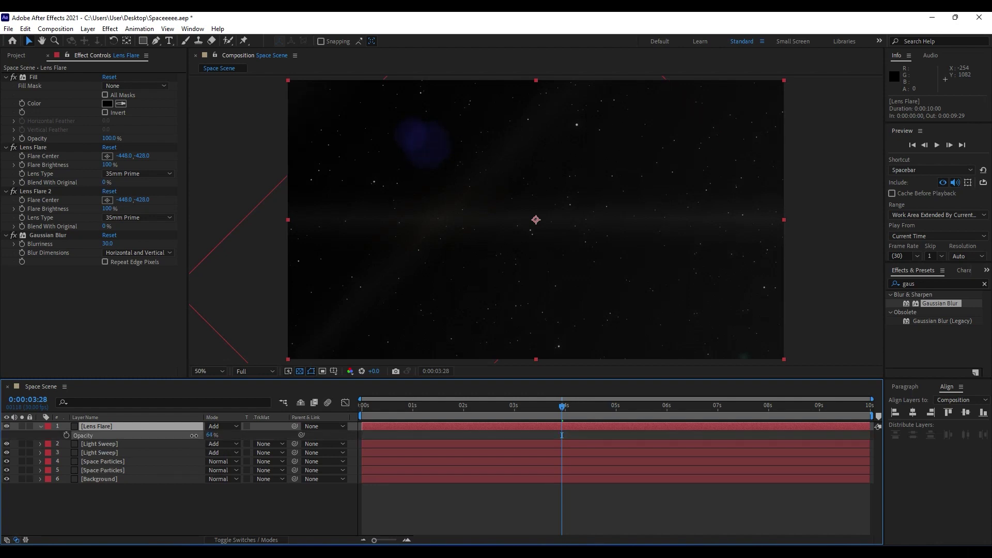
pyautogui.moveTo(194, 436); pyautogui.dragTo(188, 435)
pyautogui.click(7, 435)
pyautogui.click(40, 426)
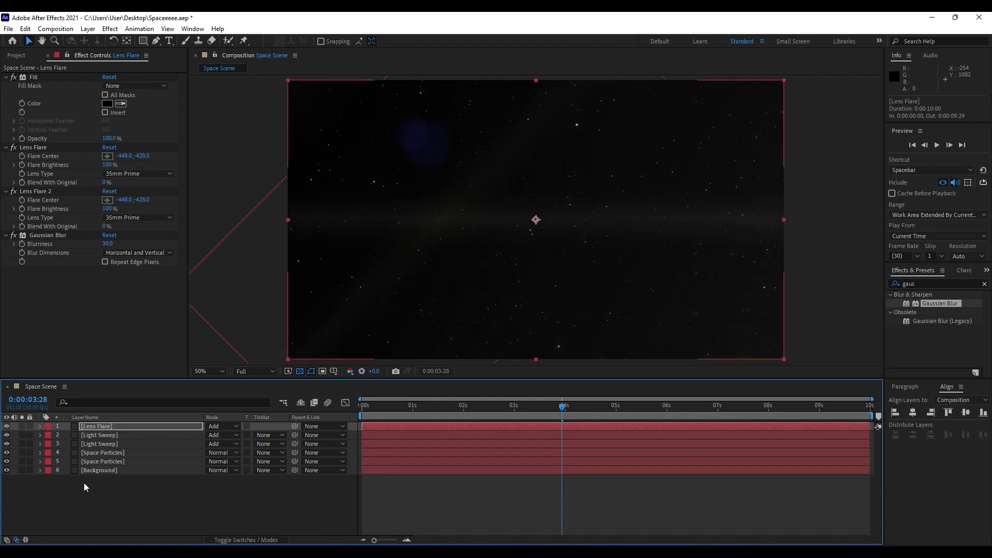
# - Create a new 1920 × 1080 px solid layer named Fractal Noise above the other layers
pyautogui.click(85, 484)
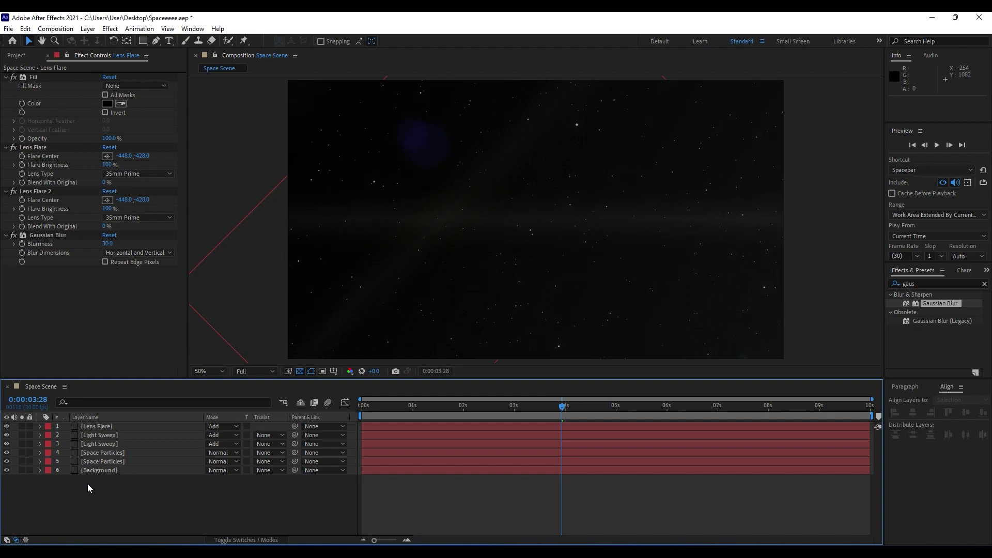
pyautogui.rightClick(161, 503)
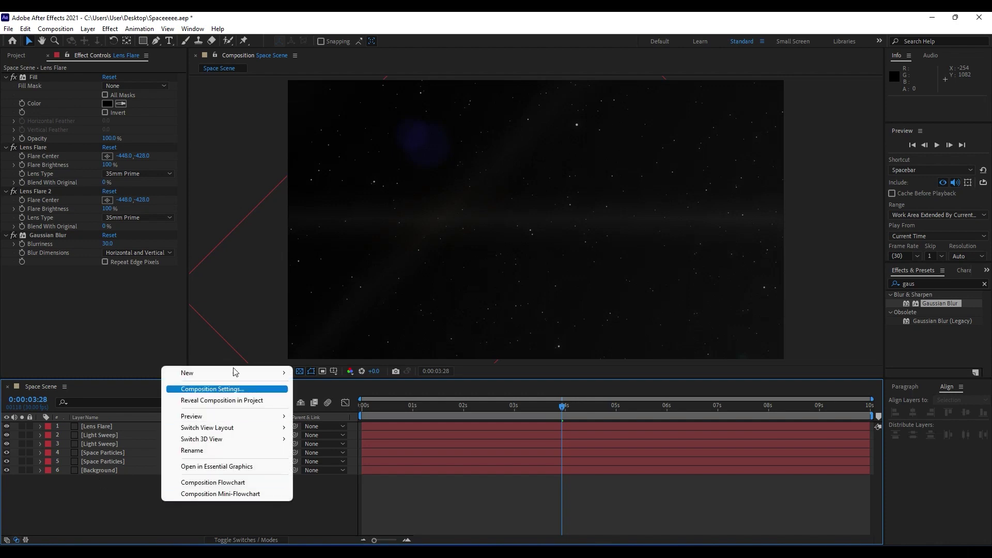
pyautogui.moveTo(232, 372)
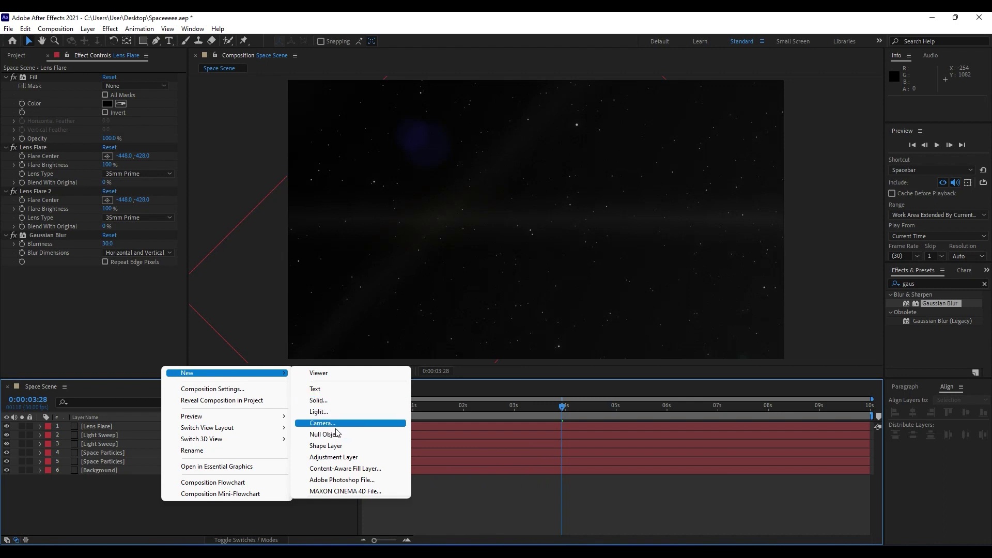
pyautogui.click(331, 400)
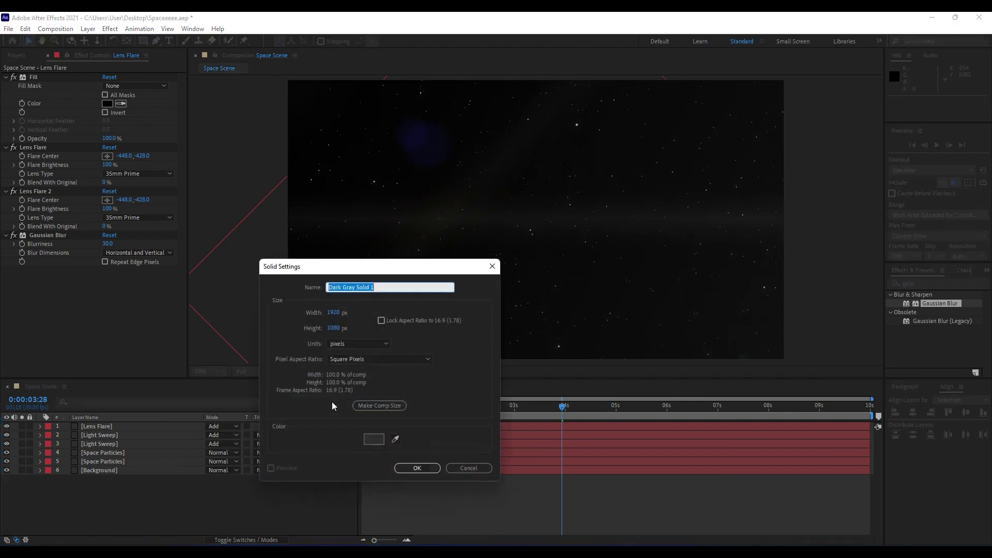
pyautogui.write('Fractal')
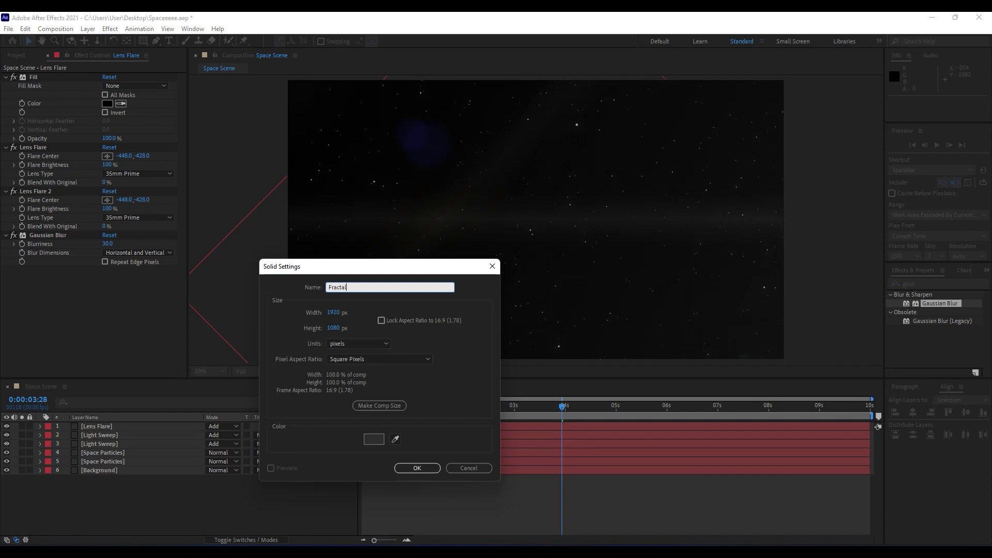
pyautogui.write(' Noise')
pyautogui.click(418, 469)
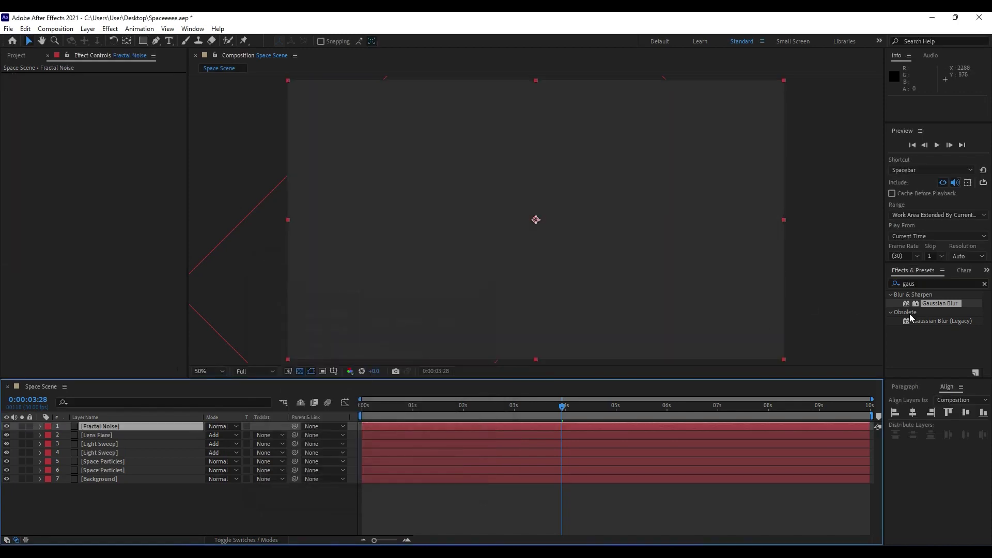
# - Find the Fractal Noise effect and apply it to the Fractal Noise layer
pyautogui.hotkey('ctrl', '5')
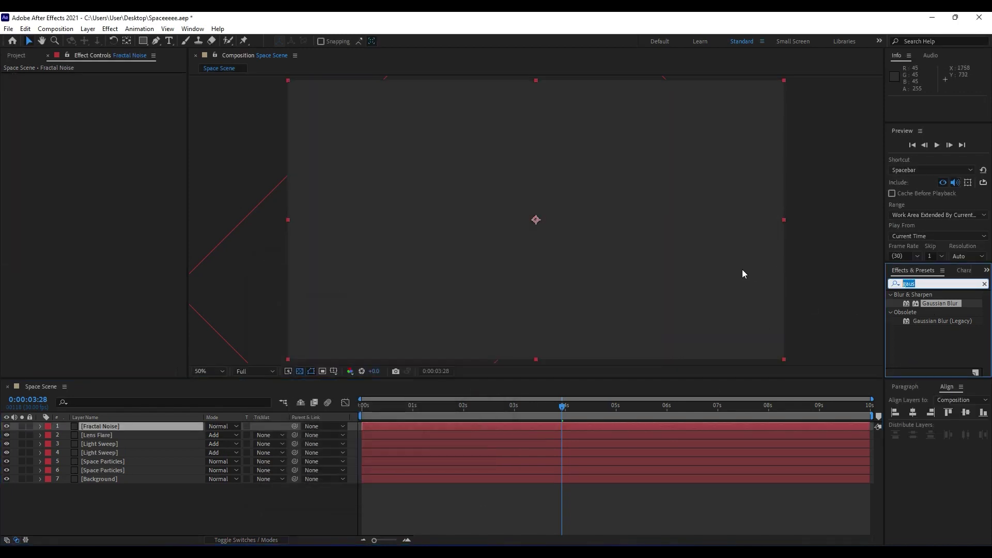
pyautogui.write('fractal no')
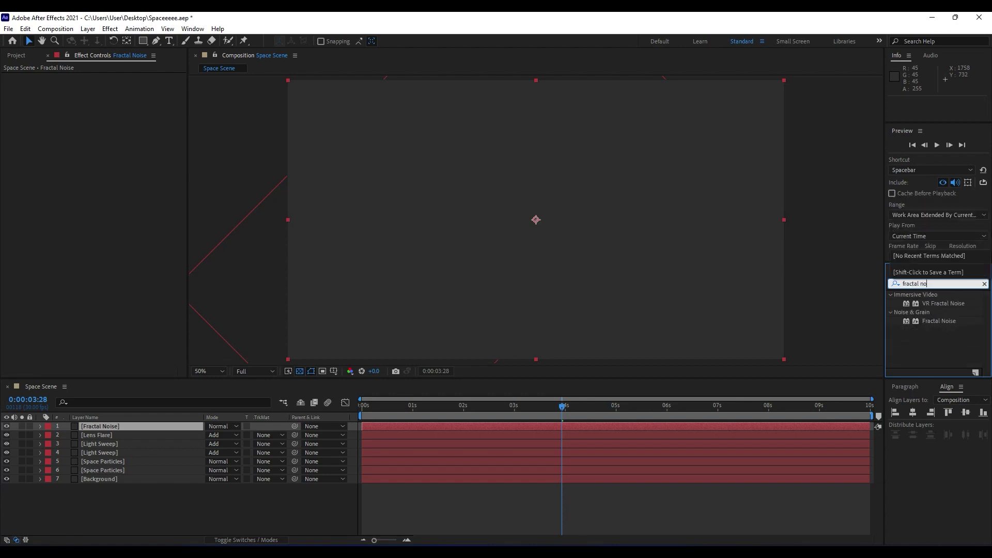
pyautogui.moveTo(947, 321); pyautogui.dragTo(145, 429)
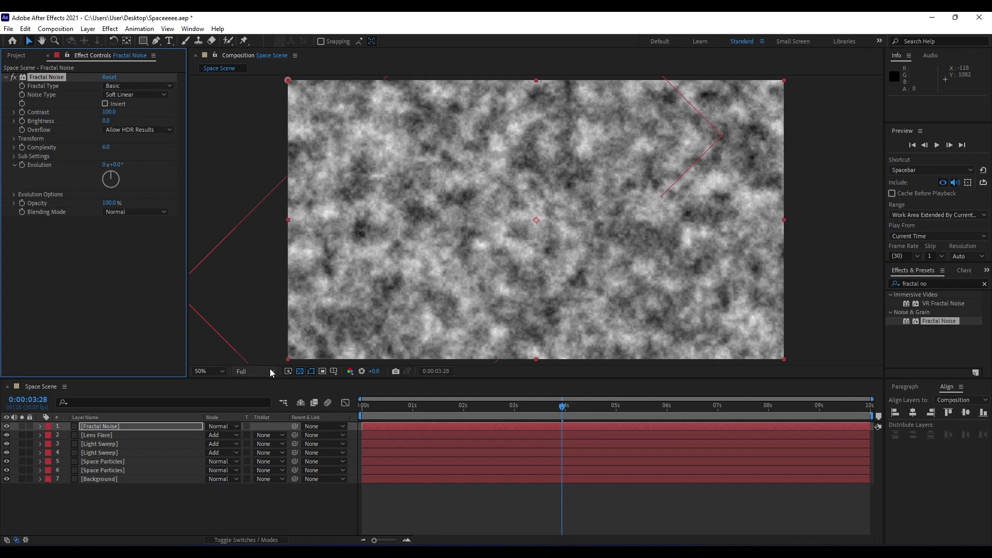
# - Set the noise's Fractal Type to Dynamic Progressive and its Noise Type to Spline
pyautogui.click(136, 87)
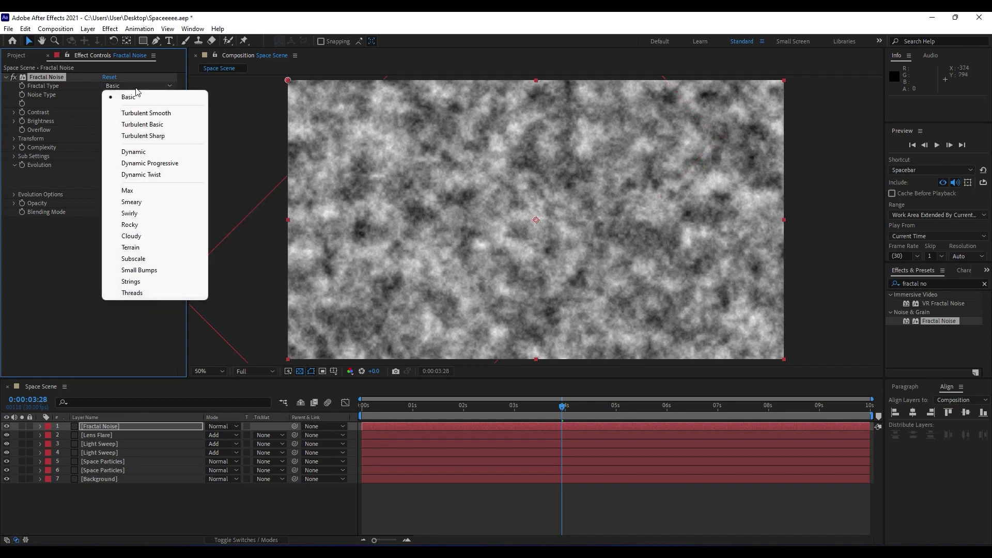
pyautogui.click(157, 162)
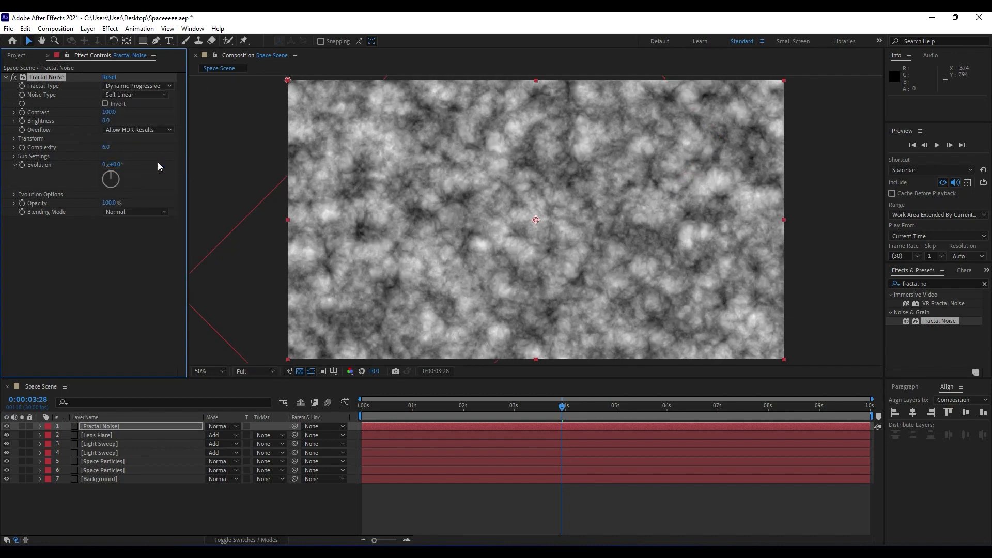
pyautogui.click(135, 96)
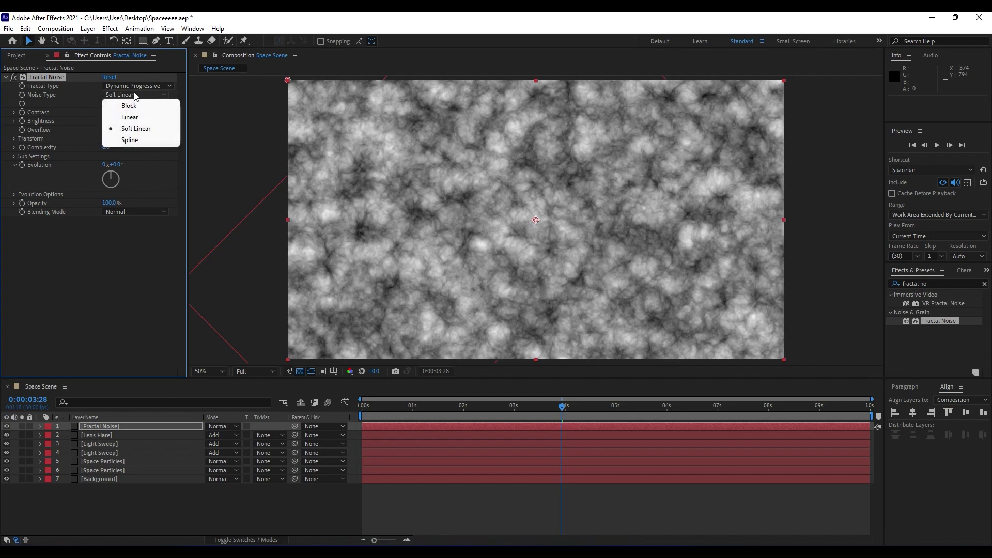
pyautogui.click(137, 142)
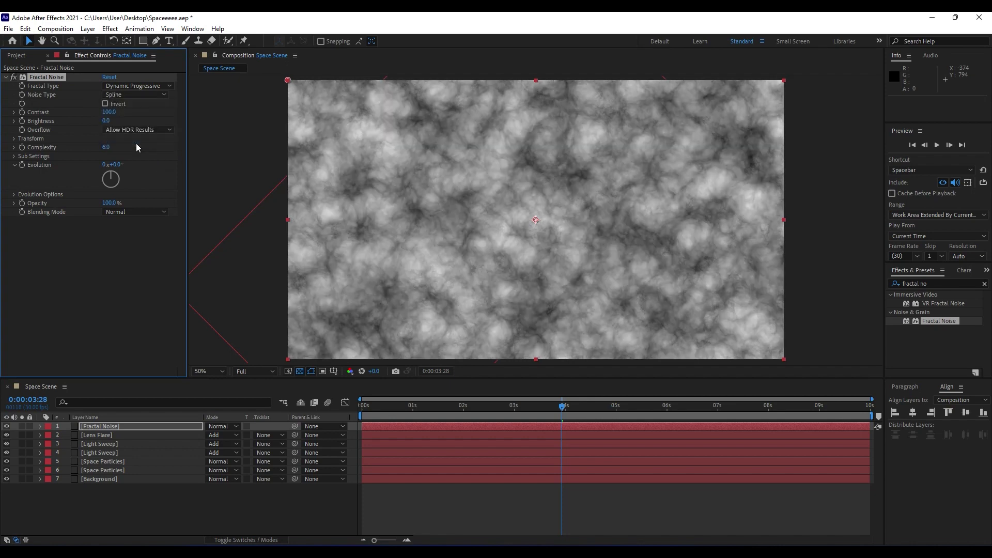
# - Set the Fractal Noise Contrast to 120 and Brightness to -60
pyautogui.click(109, 113)
pyautogui.write('120')
pyautogui.press('Return')
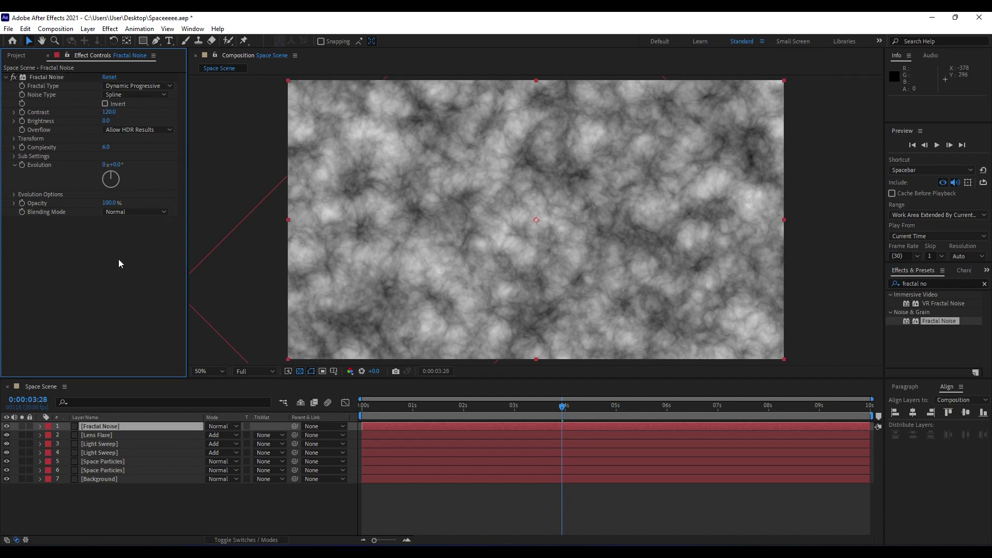
pyautogui.click(108, 121)
pyautogui.write('-60')
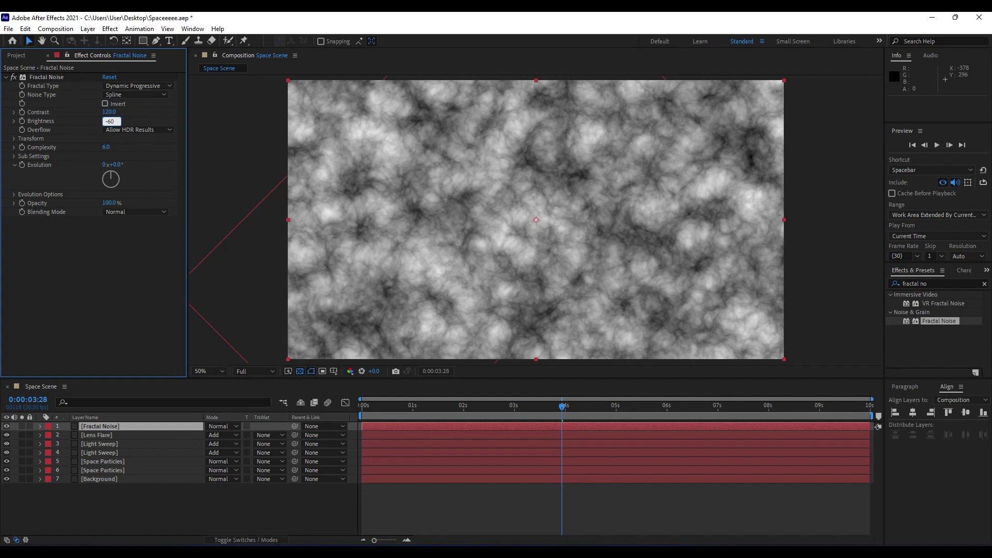
pyautogui.press('Return')
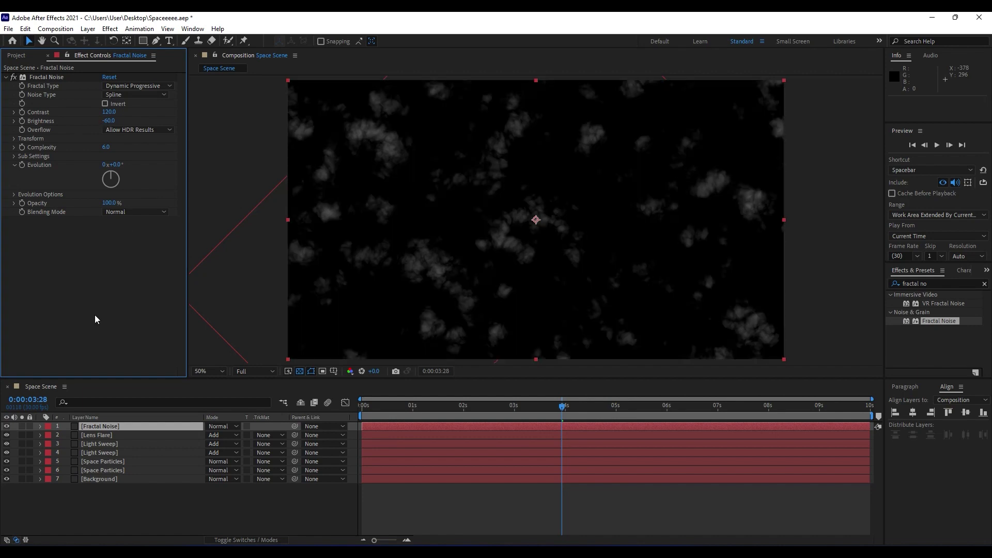
# - Set the Fractal Noise Complexity to 3 and its Transform Scale to 185
pyautogui.click(105, 148)
pyautogui.write('3')
pyautogui.press('Return')
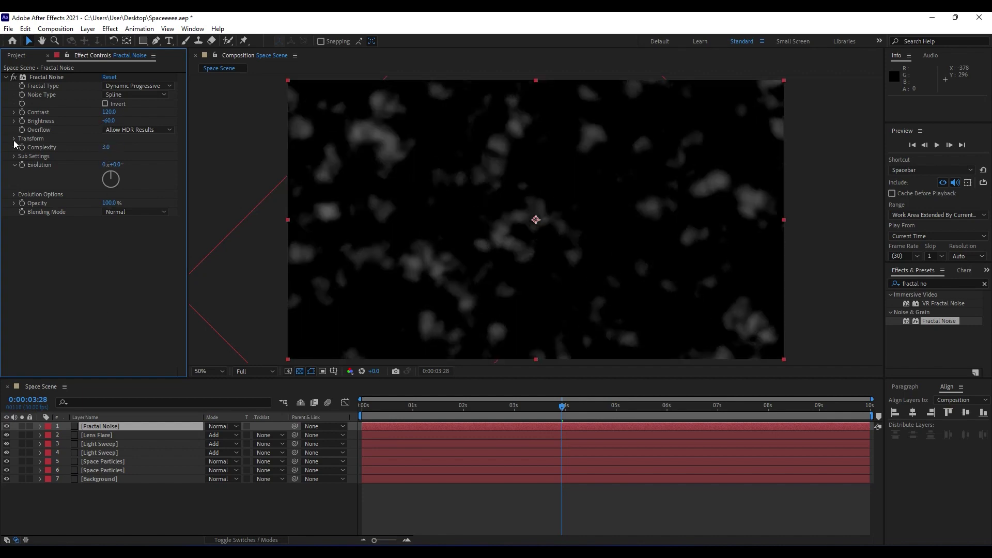
pyautogui.click(13, 140)
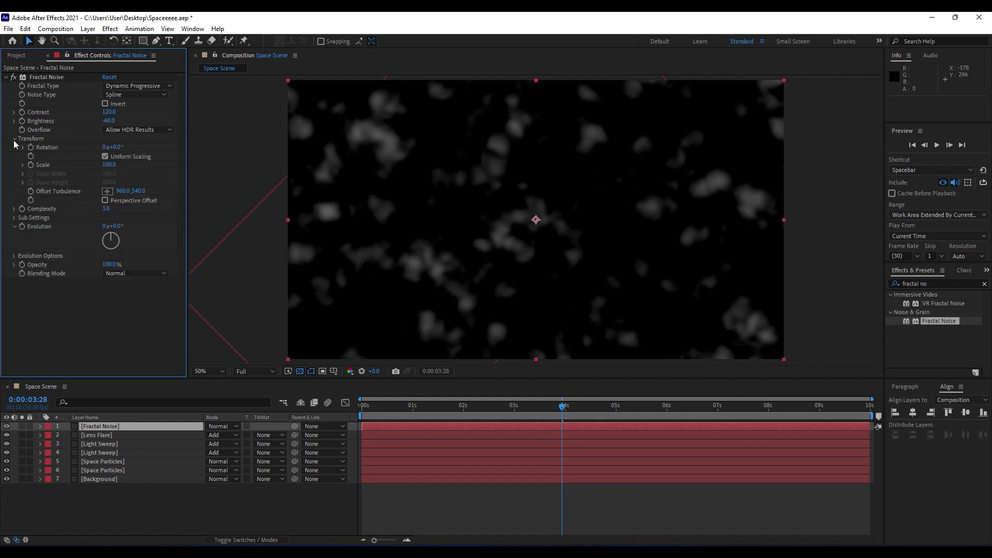
pyautogui.click(109, 165)
pyautogui.write('185')
pyautogui.press('Return')
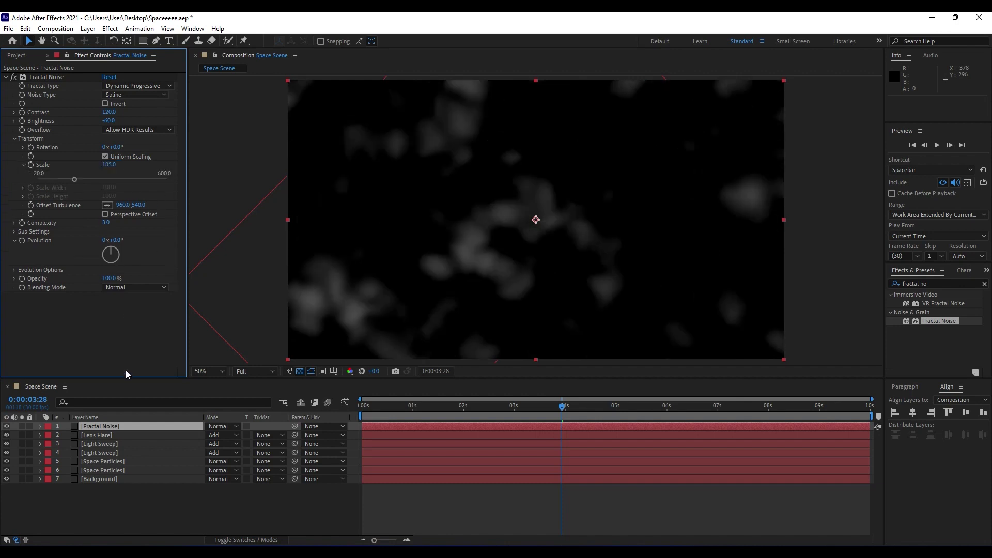
# - Set the Fractal Noise Transform Rotation to 102° and the Fractal Noise layer's blending mode to Screen
pyautogui.moveTo(122, 145); pyautogui.dragTo(194, 167)
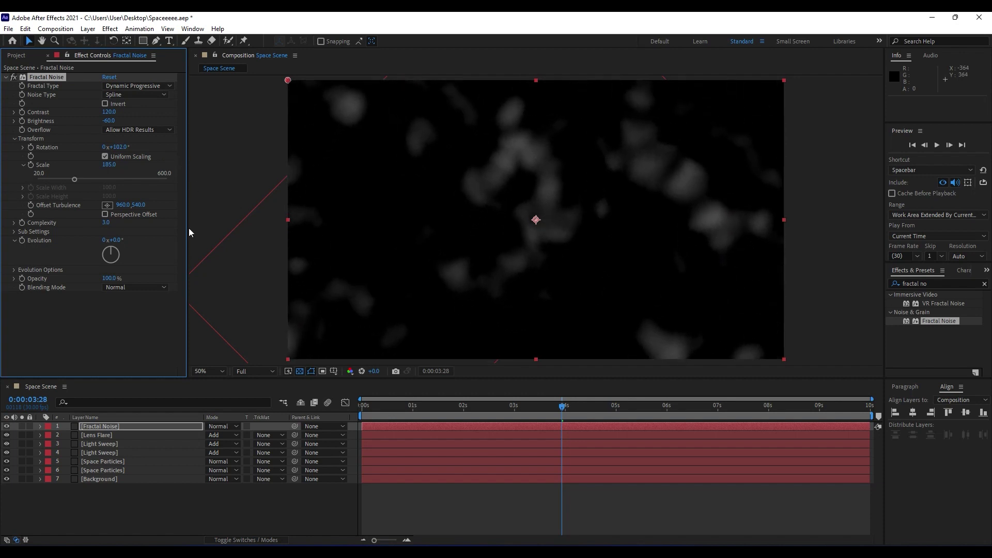
pyautogui.click(214, 427)
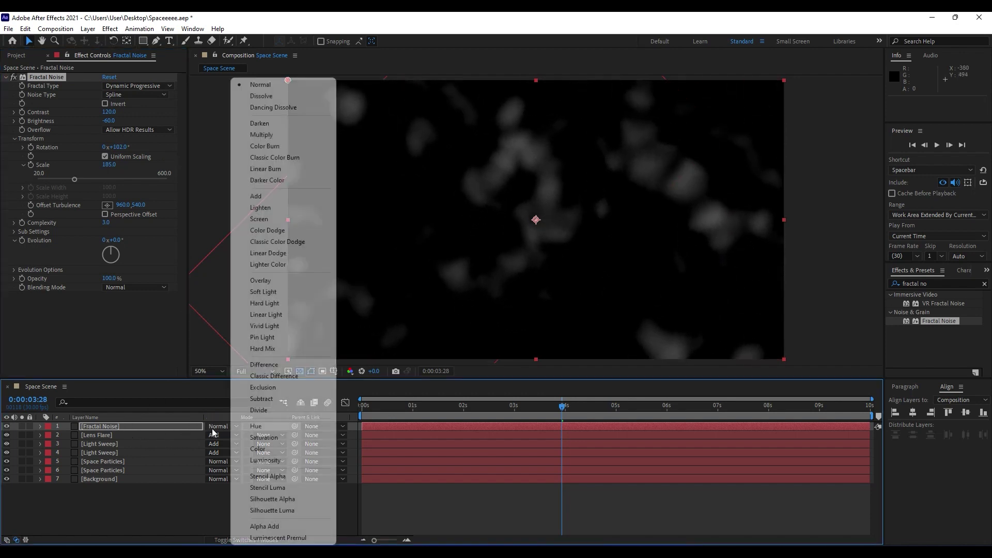
pyautogui.click(272, 221)
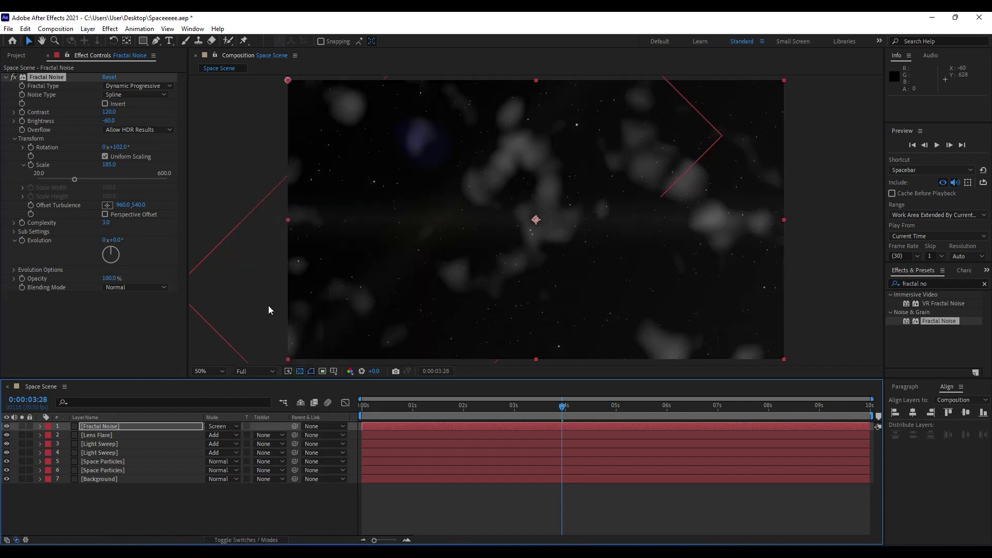
# - Lower the Fractal Noise layer's Opacity to 16% and deselect the layer
pyautogui.press('t')
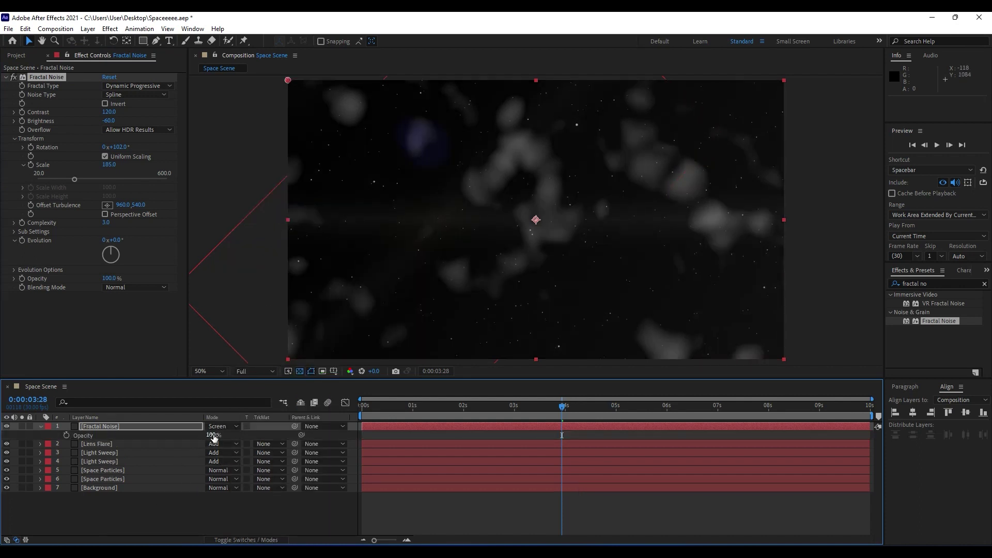
pyautogui.moveTo(214, 437); pyautogui.dragTo(170, 436)
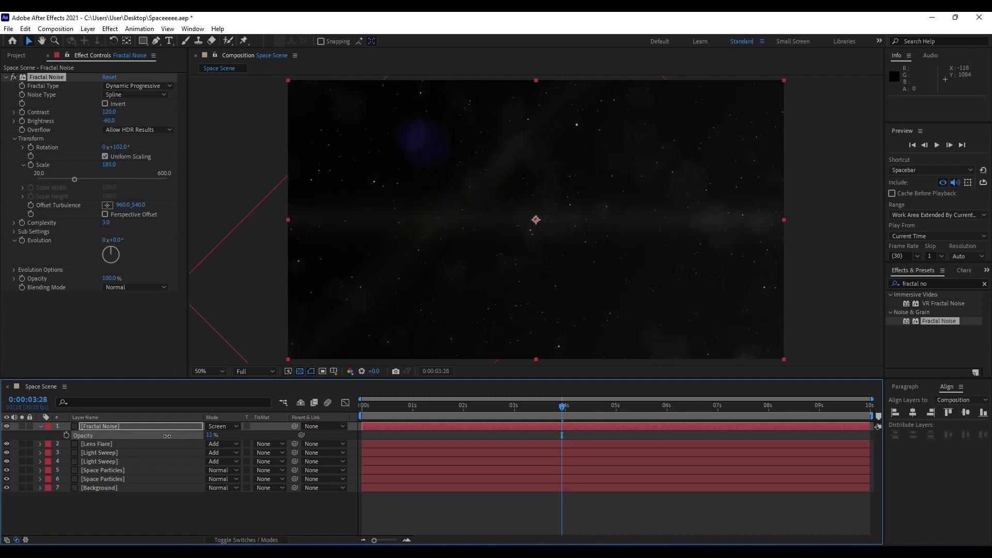
pyautogui.moveTo(168, 436); pyautogui.dragTo(169, 436)
pyautogui.hotkey('ctrl', 'shift', 'a')
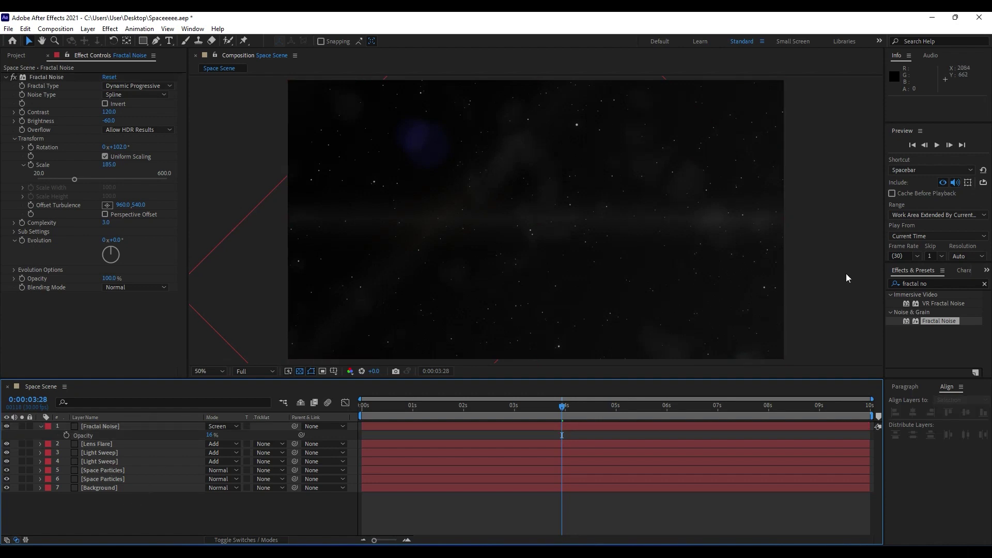
# - Find the Tritone effect and add it below the Fractal Noise effect on the Fractal Noise layer
pyautogui.click(929, 283)
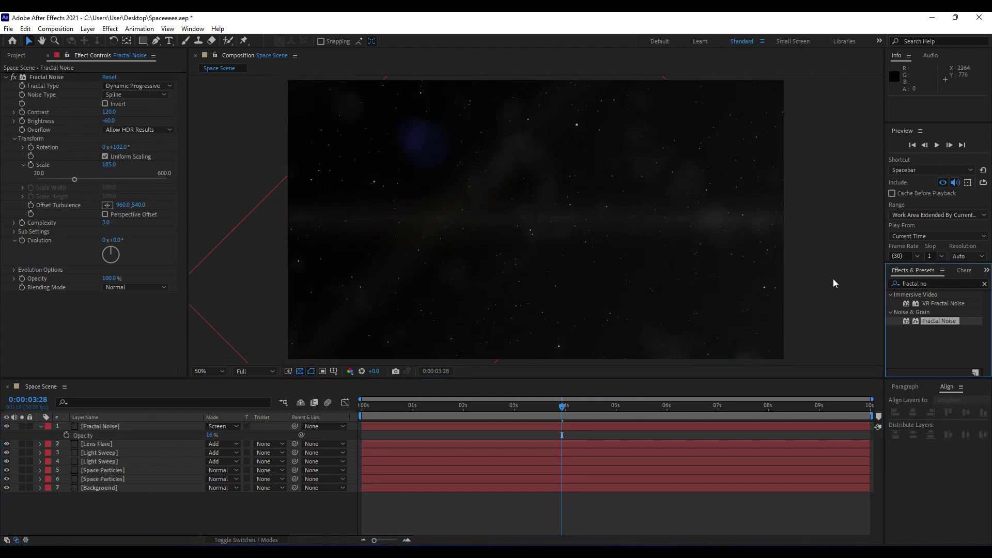
pyautogui.click(942, 282)
pyautogui.write('t')
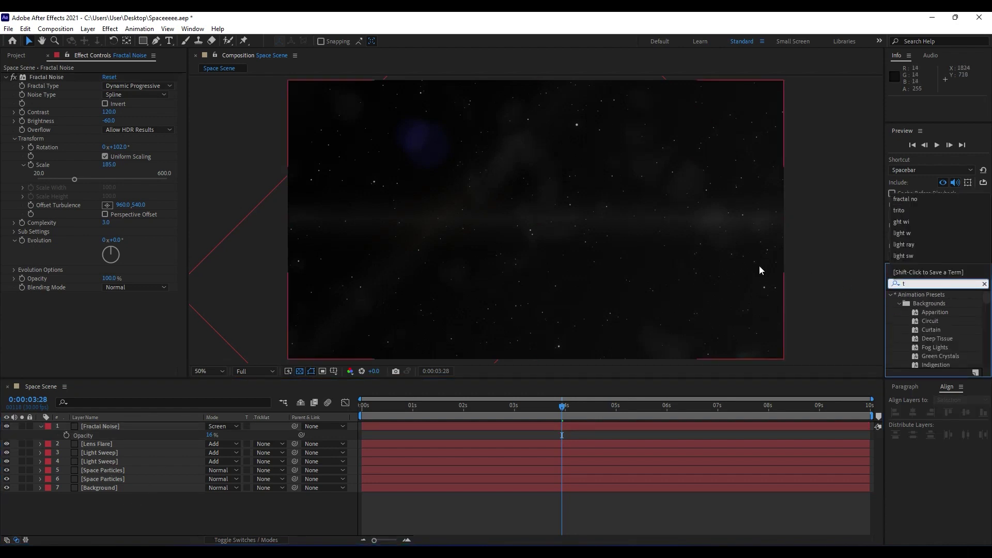
pyautogui.write('rito')
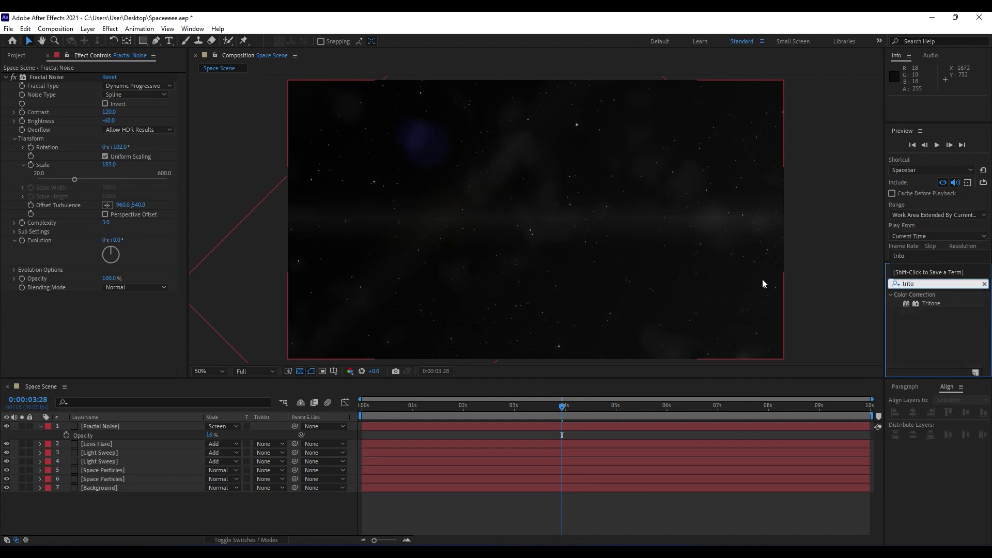
pyautogui.click(9, 82)
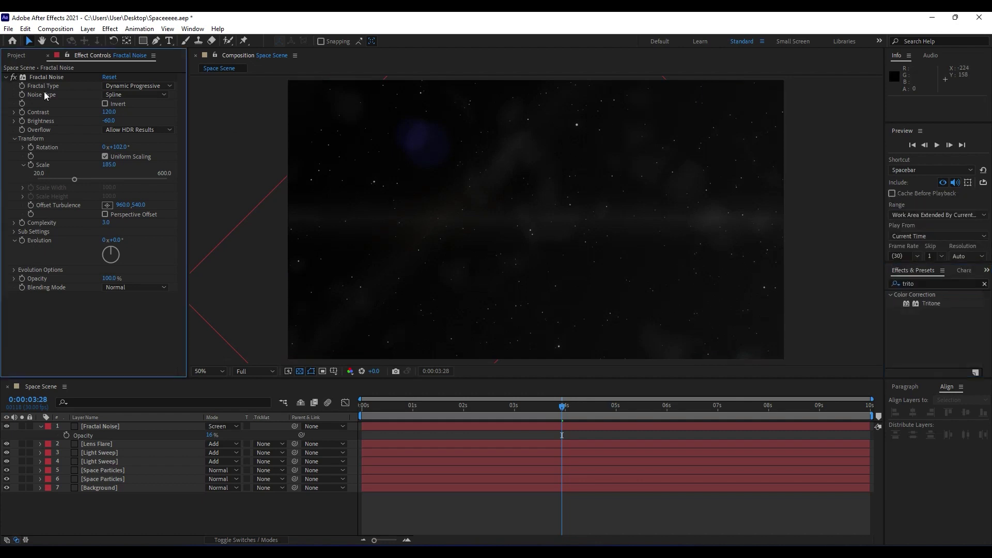
pyautogui.click(6, 78)
pyautogui.moveTo(923, 303); pyautogui.dragTo(82, 182)
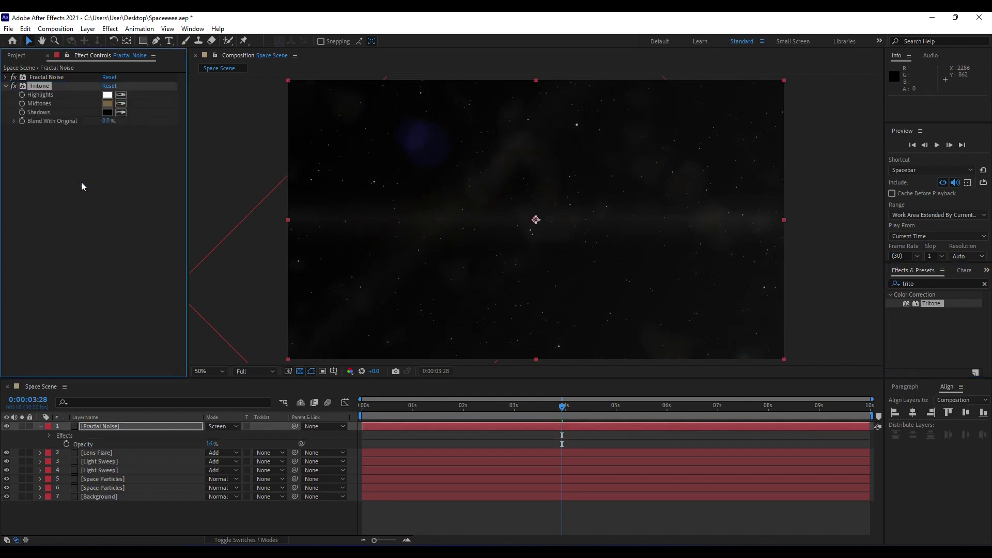
# - Set the Tritone Midtones color to bright blue, hex 0060FF
pyautogui.click(107, 103)
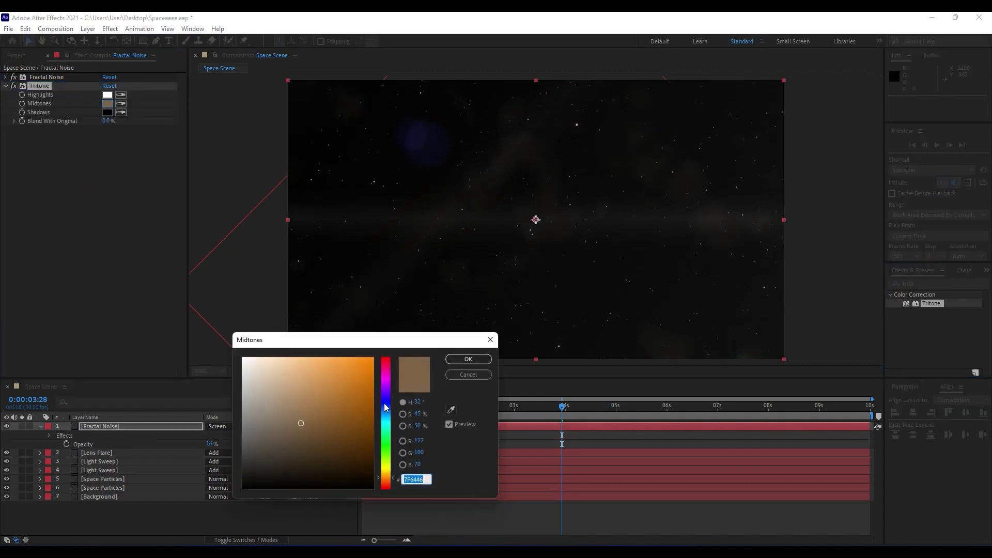
pyautogui.moveTo(386, 408)
pyautogui.mouseDown()
pyautogui.moveTo(387, 421)
pyautogui.moveTo(370, 341)
pyautogui.mouseUp()
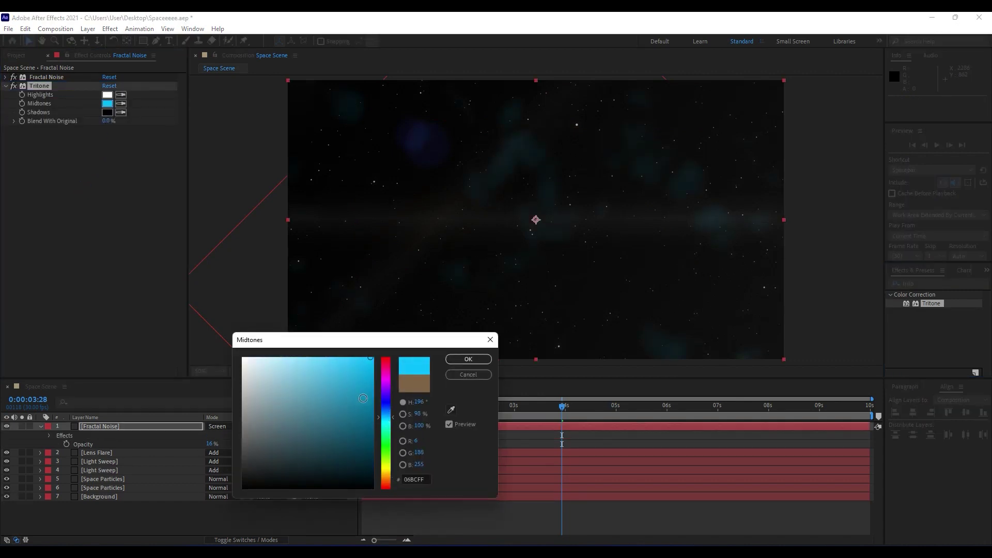
pyautogui.moveTo(389, 420); pyautogui.dragTo(387, 410)
pyautogui.moveTo(370, 357); pyautogui.dragTo(380, 341)
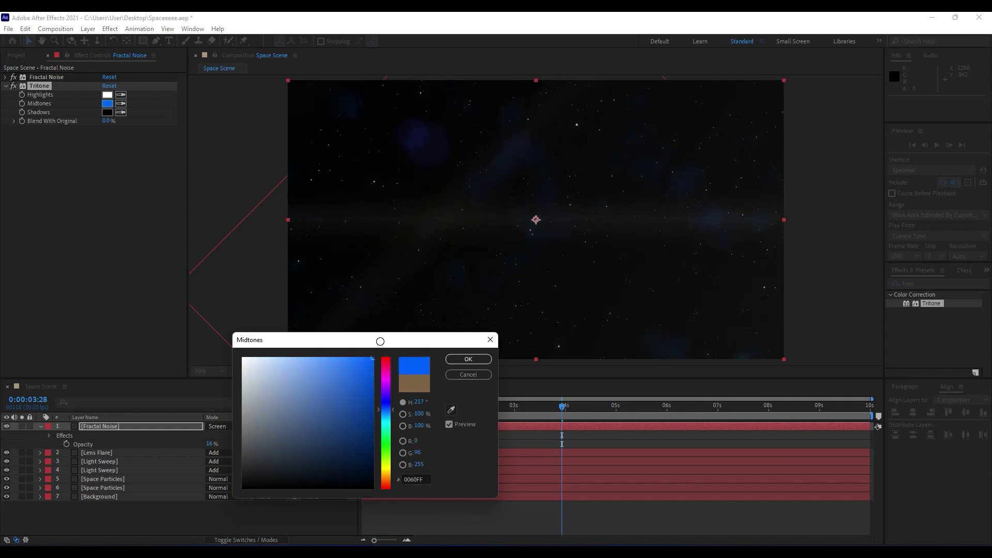
pyautogui.click(468, 360)
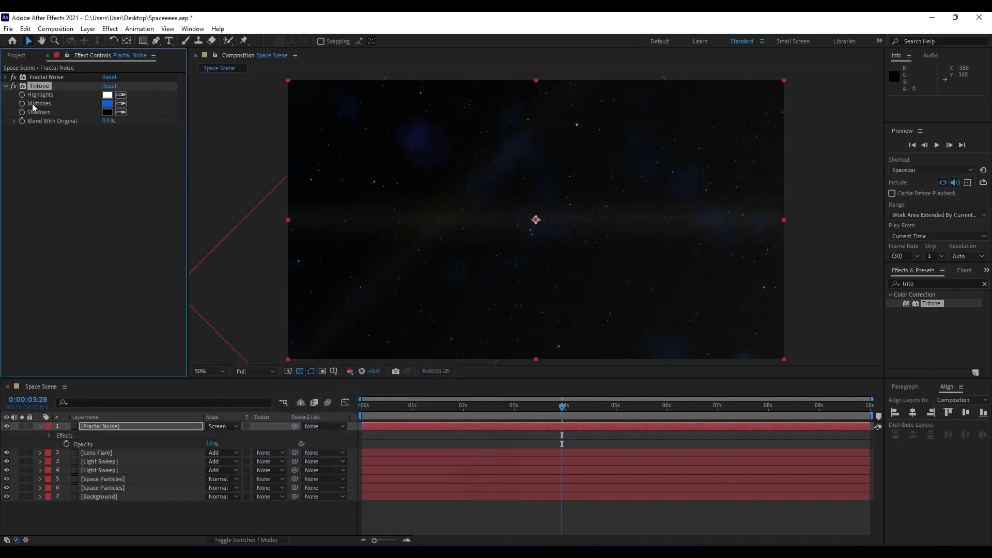
# - Scrub the timeline to 0:00:02:18 to review the scene and collapse the Fractal Noise layer's properties
pyautogui.click(48, 55)
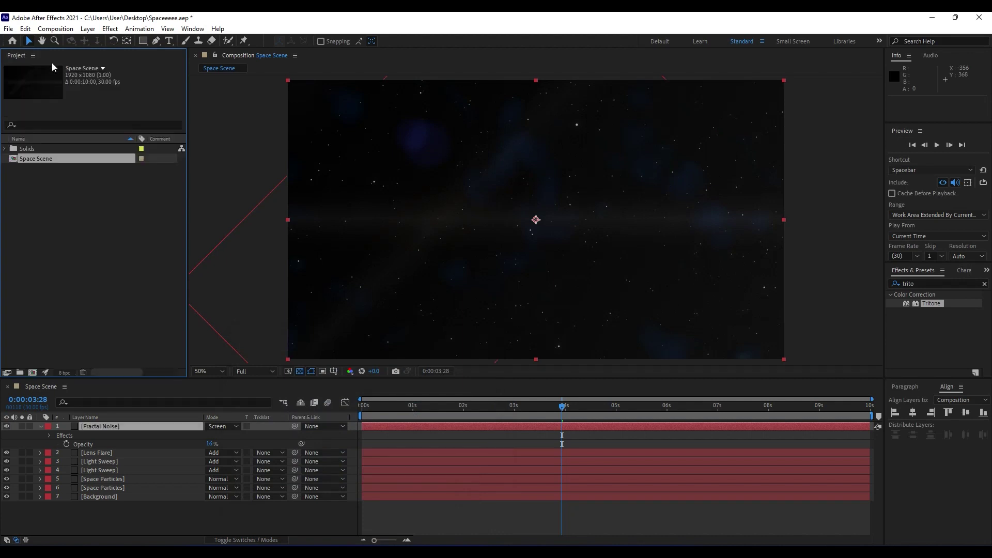
pyautogui.moveTo(369, 406); pyautogui.dragTo(495, 411)
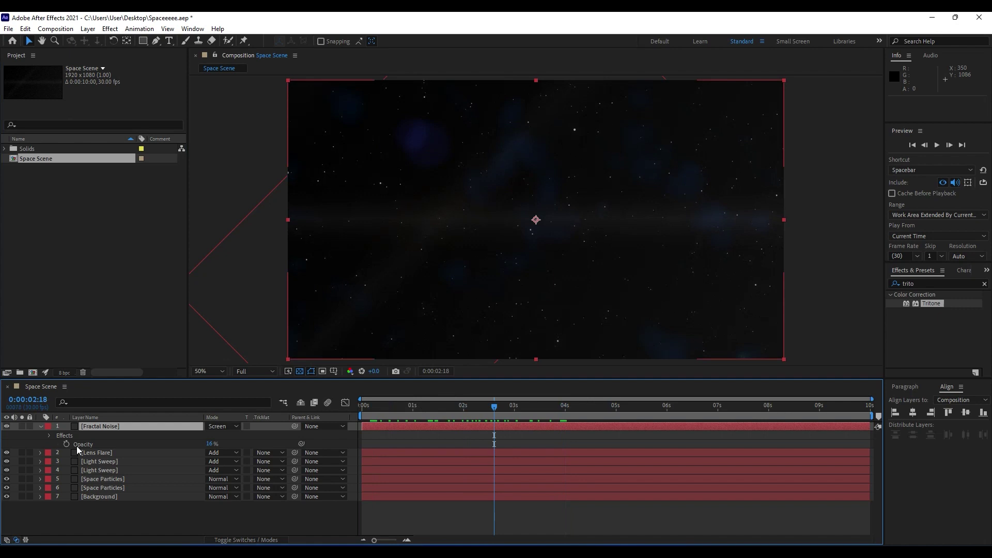
pyautogui.click(41, 427)
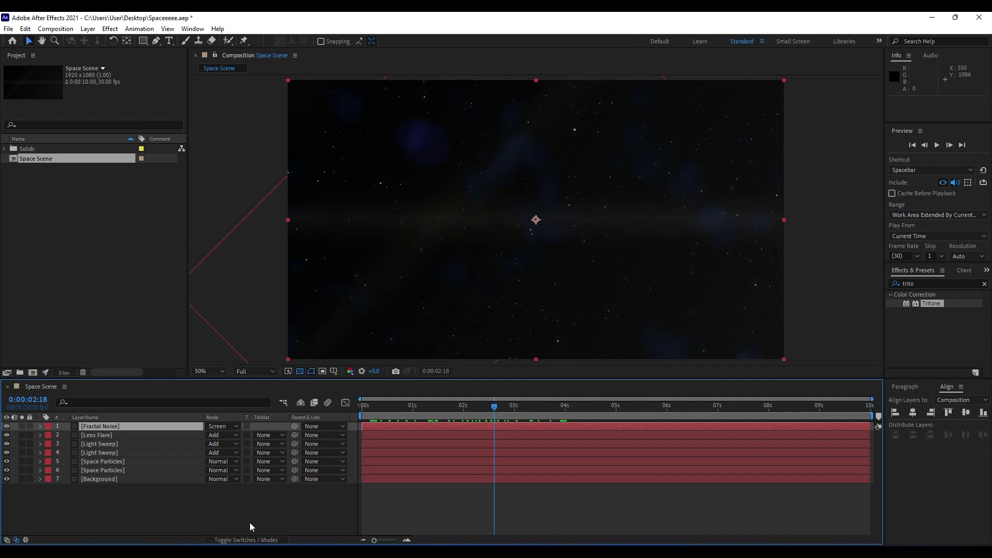
# - Create a new 1920 x 1080 px solid layer named Light Wipe
pyautogui.rightClick(193, 514)
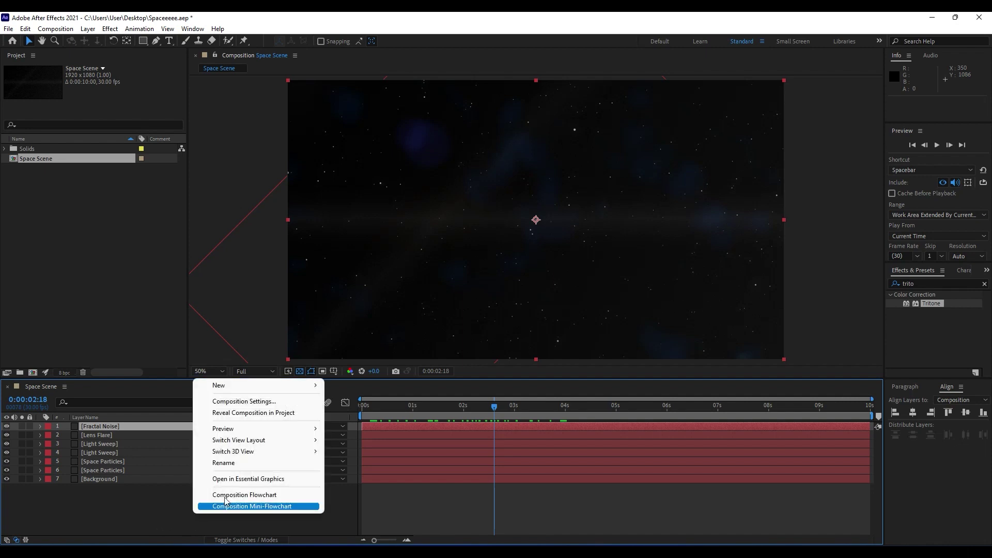
pyautogui.moveTo(239, 390)
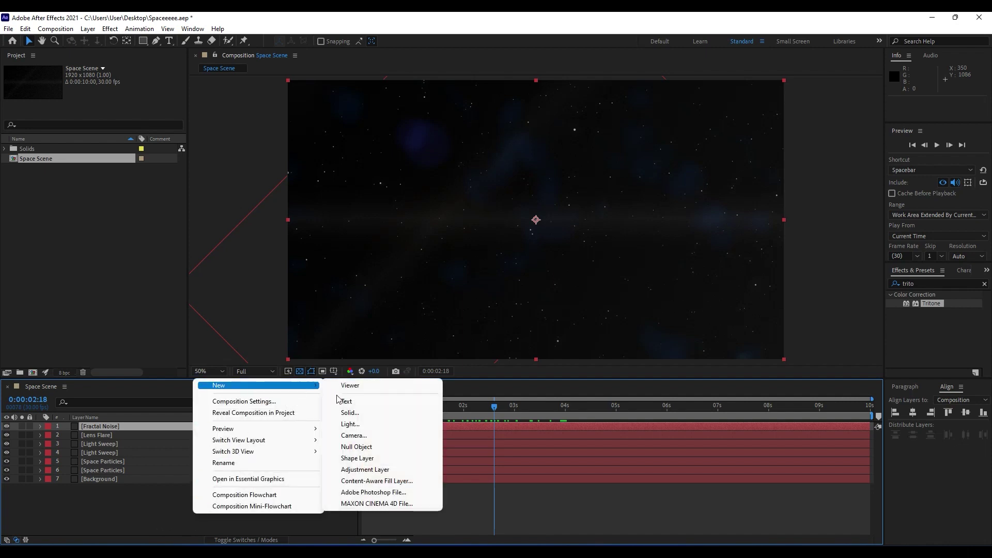
pyautogui.click(361, 411)
pyautogui.write('Li')
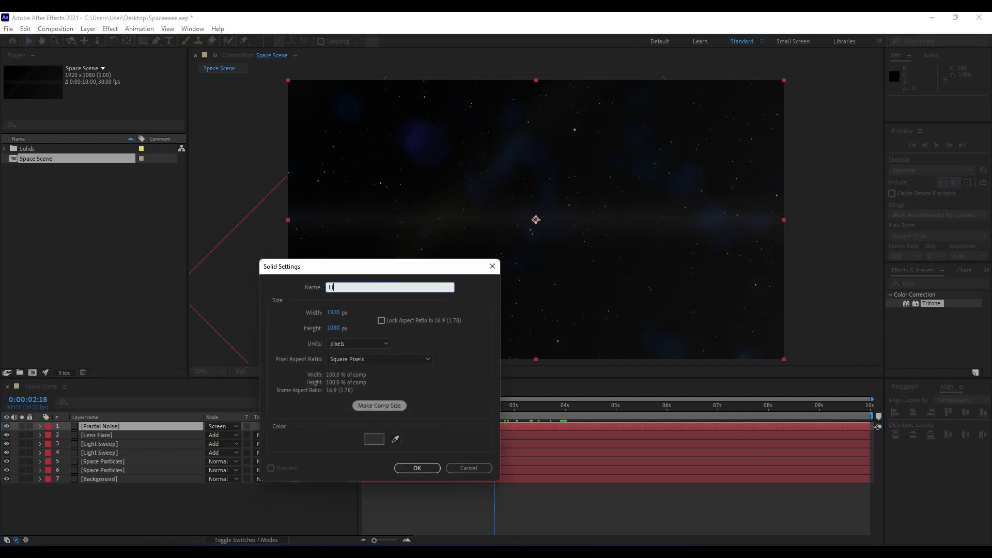
pyautogui.write('ght Wipe')
pyautogui.click(419, 468)
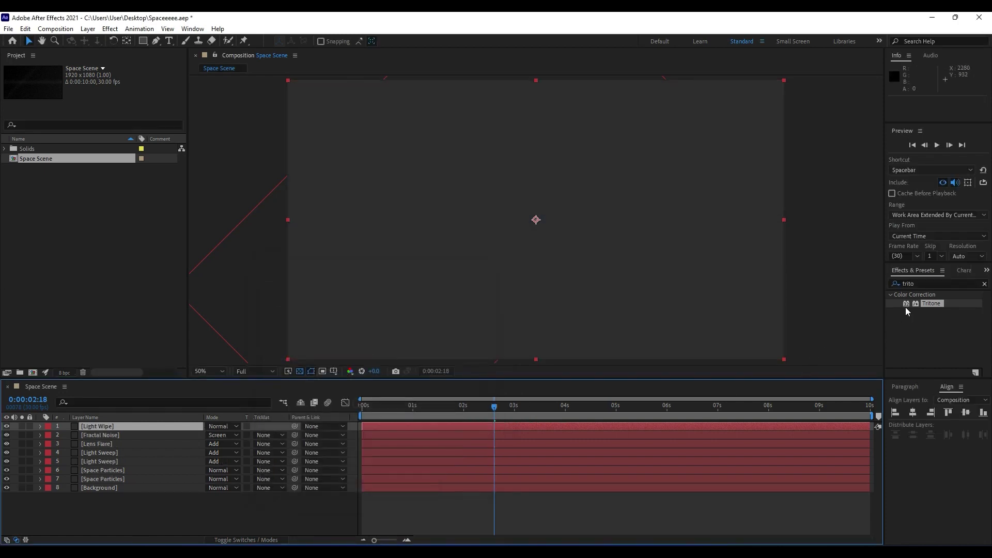
# - Find the CC Light Wipe effect and apply it to the Light Wipe layer
pyautogui.click(932, 283)
pyautogui.write('li')
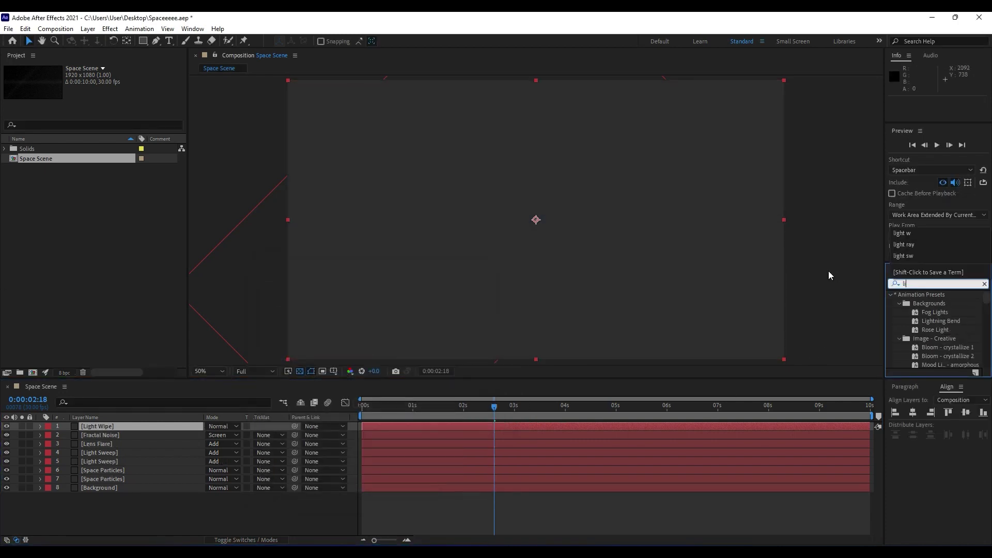
pyautogui.write('ght wip')
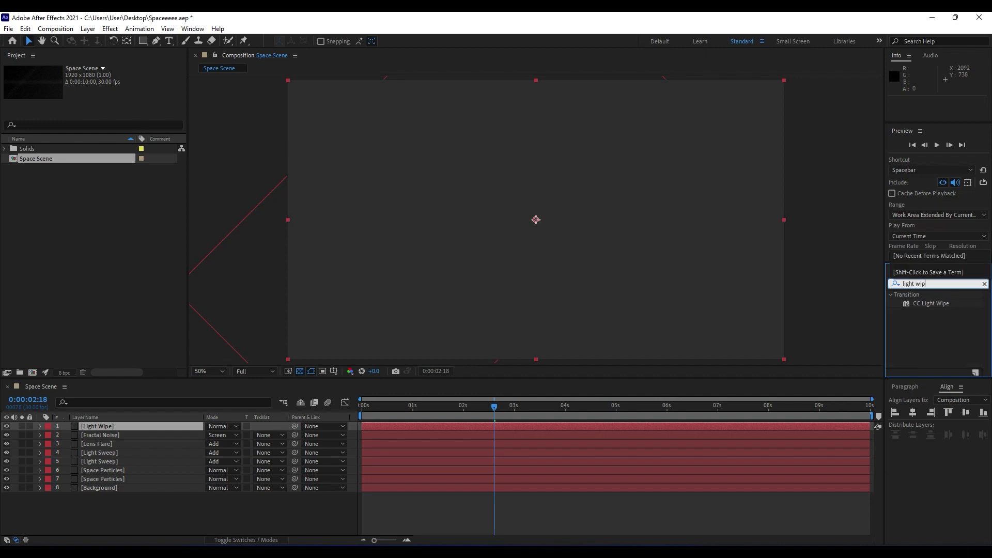
pyautogui.moveTo(933, 303); pyautogui.dragTo(119, 427)
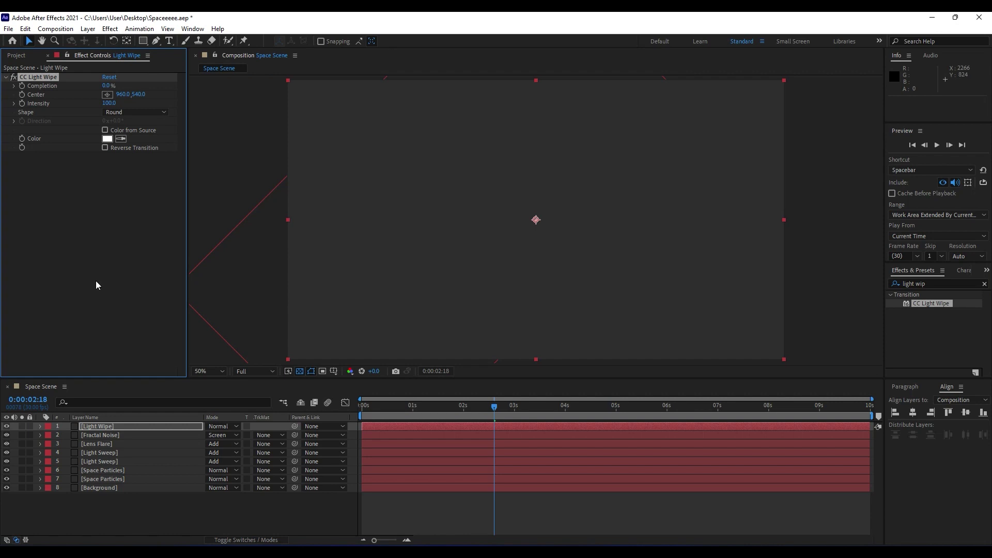
# - Set the CC Light Wipe Completion to 65% and its Intensity to 50
pyautogui.click(106, 86)
pyautogui.write('65')
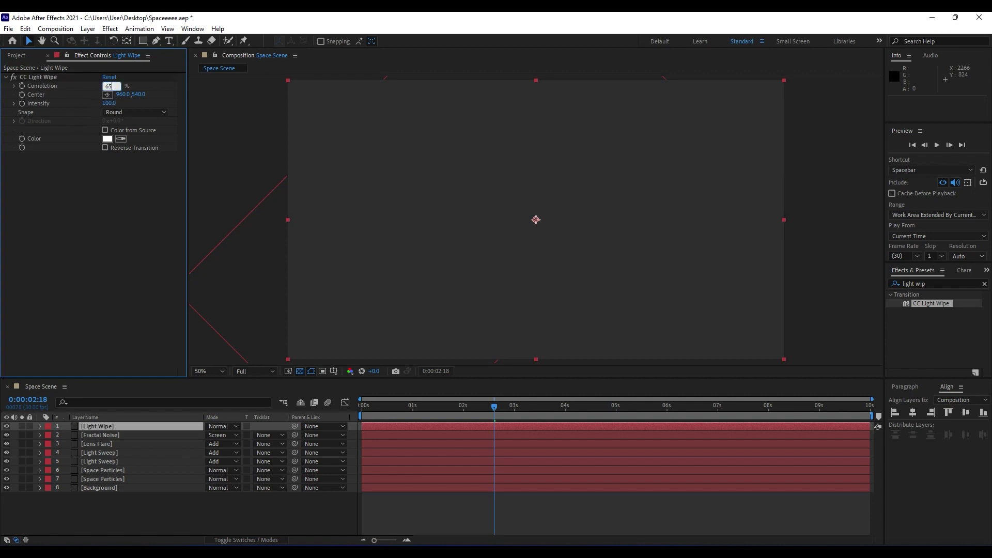
pyautogui.press('Return')
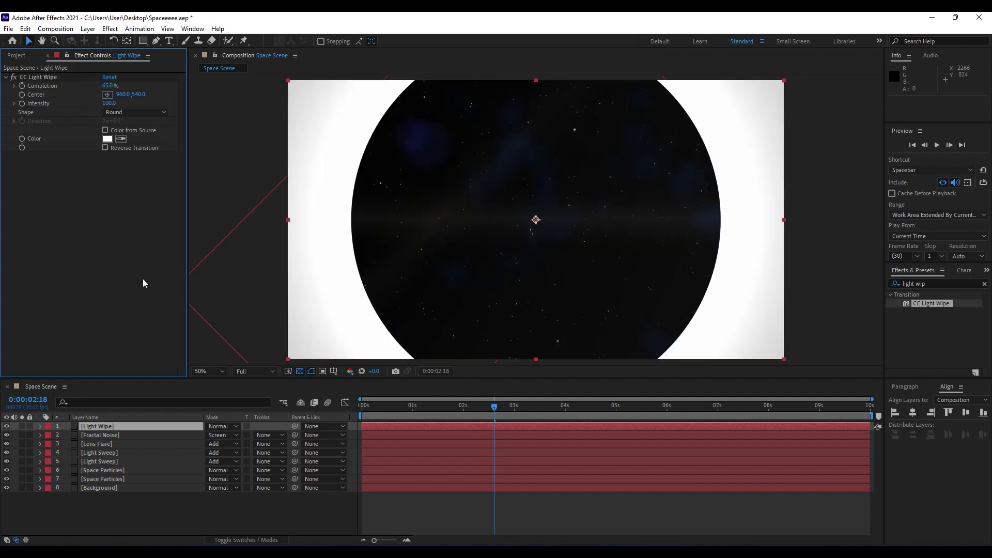
pyautogui.click(111, 104)
pyautogui.write('50')
pyautogui.press('Return')
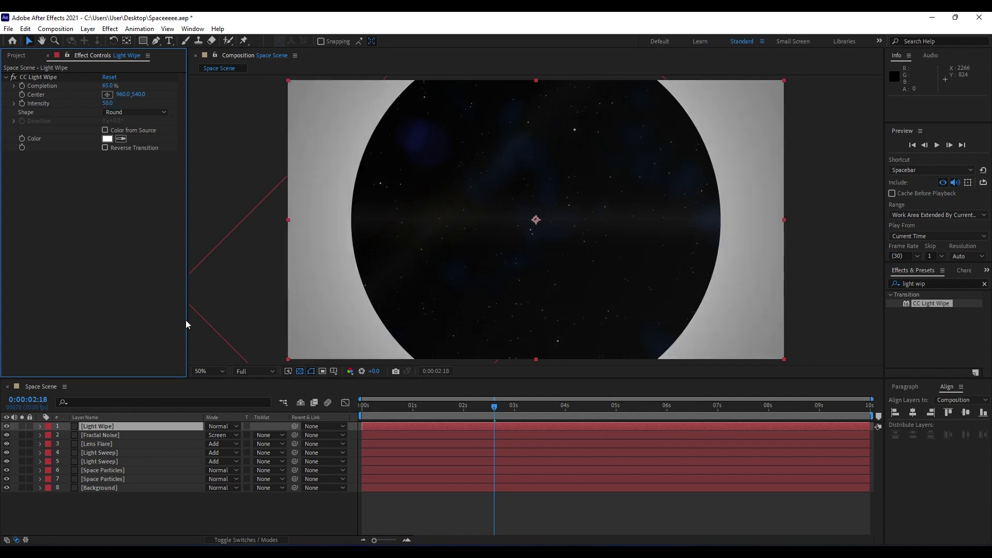
# - Add a Gaussian Blur effect to the Light Wipe layer and set its Blurriness to 170
pyautogui.click(938, 283)
pyautogui.write('gauss')
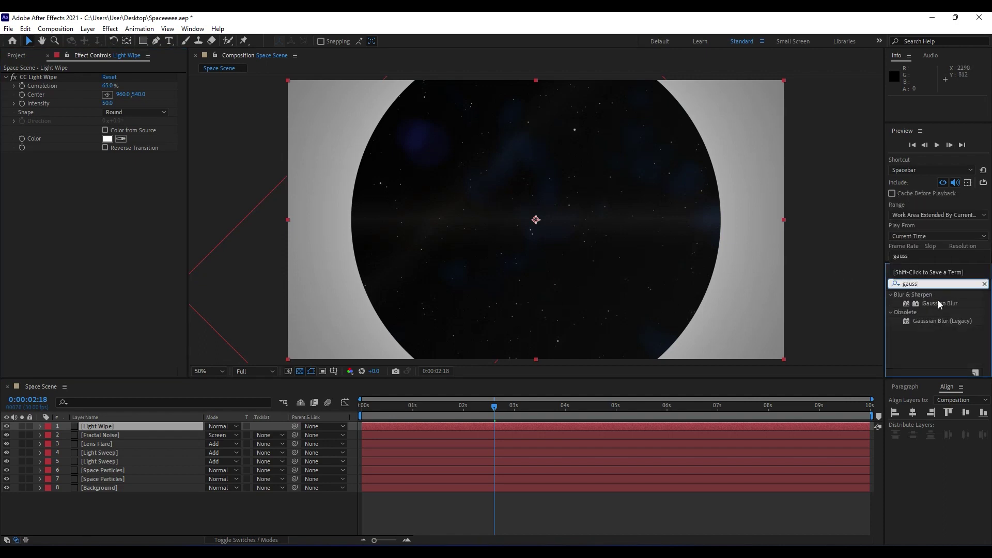
pyautogui.moveTo(938, 303); pyautogui.dragTo(64, 123)
pyautogui.click(107, 165)
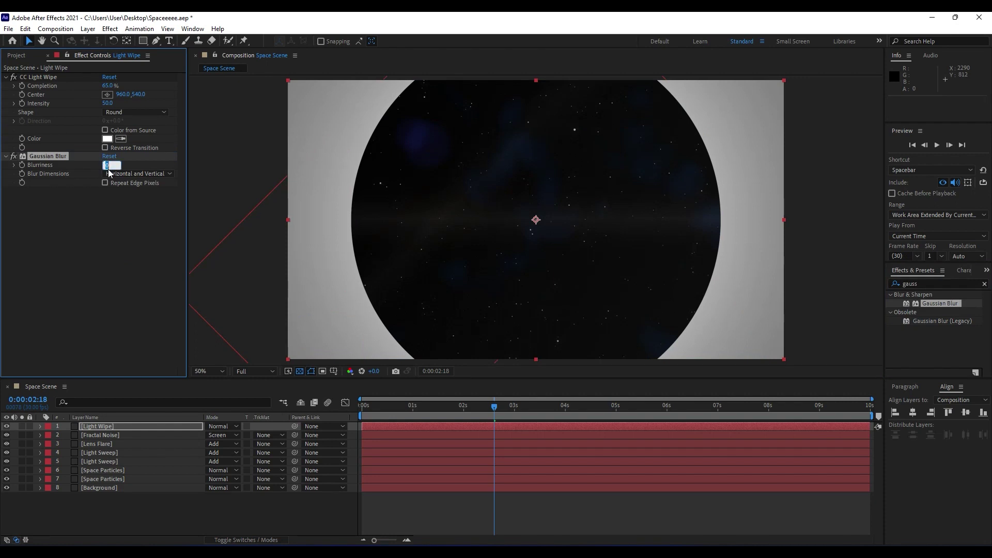
pyautogui.write('1710')
pyautogui.press('BackSpace')
pyautogui.press('BackSpace')
pyautogui.press('Return')
# - Scale the Light Wipe layer to 102%
pyautogui.click(108, 432)
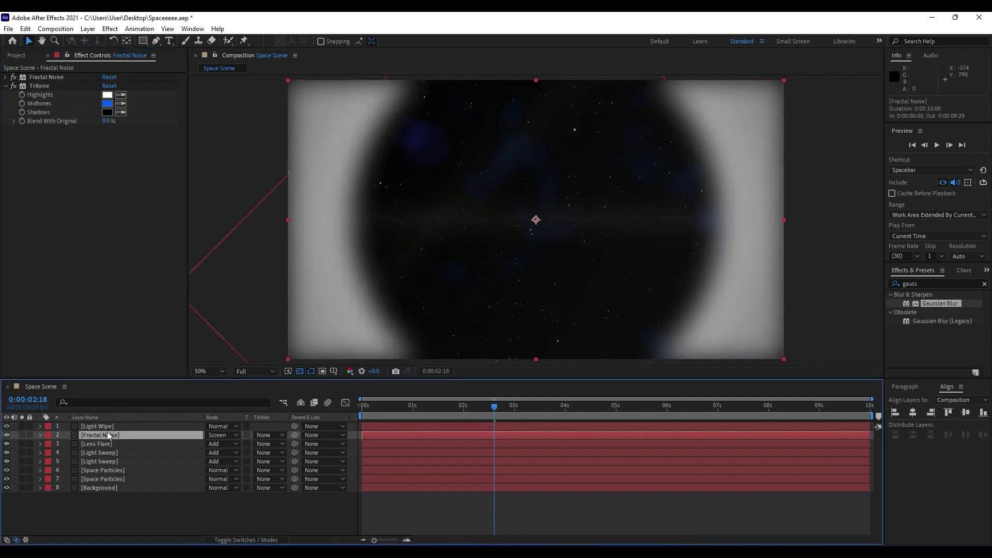
pyautogui.click(105, 427)
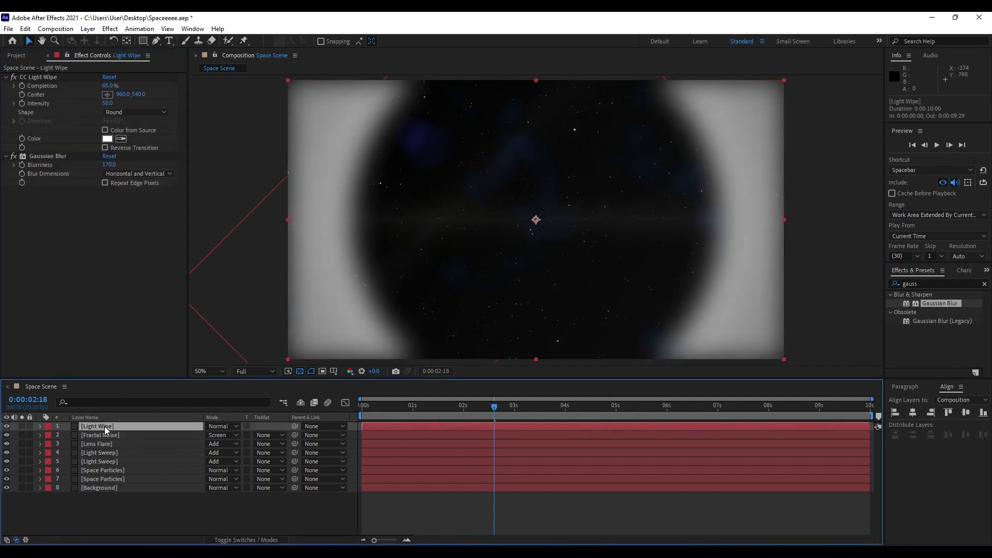
pyautogui.press('s')
pyautogui.click(221, 435)
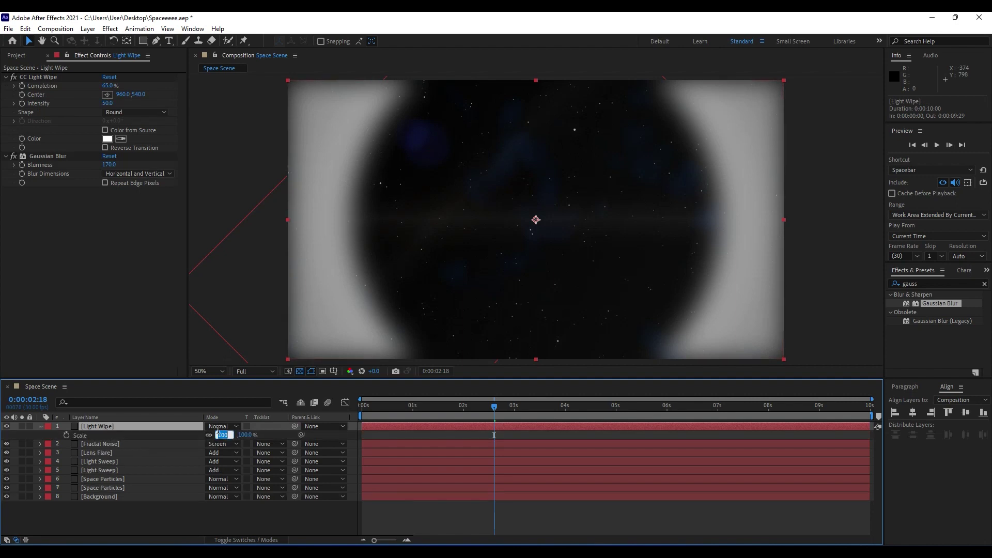
pyautogui.write('102')
pyautogui.click(170, 524)
pyautogui.scroll(-2, 492, 217)
pyautogui.scroll(2, 545, 265)
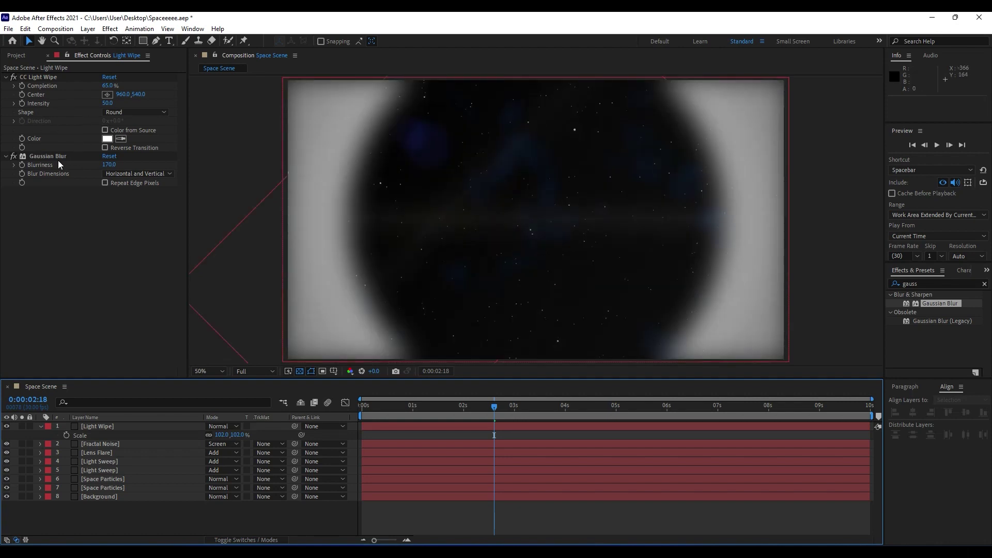
# - Set the Light Wipe layer's blending mode to Overlay
pyautogui.click(214, 426)
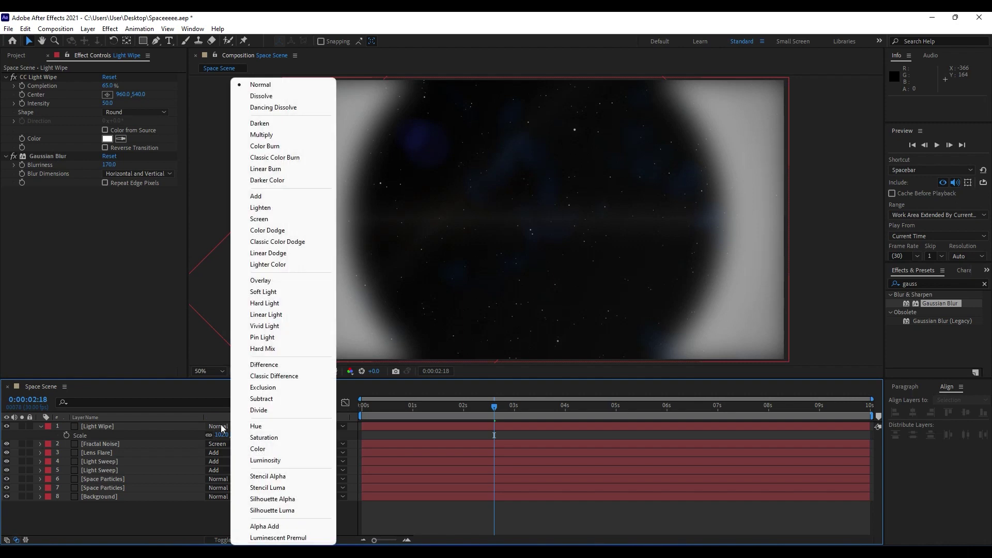
pyautogui.click(273, 282)
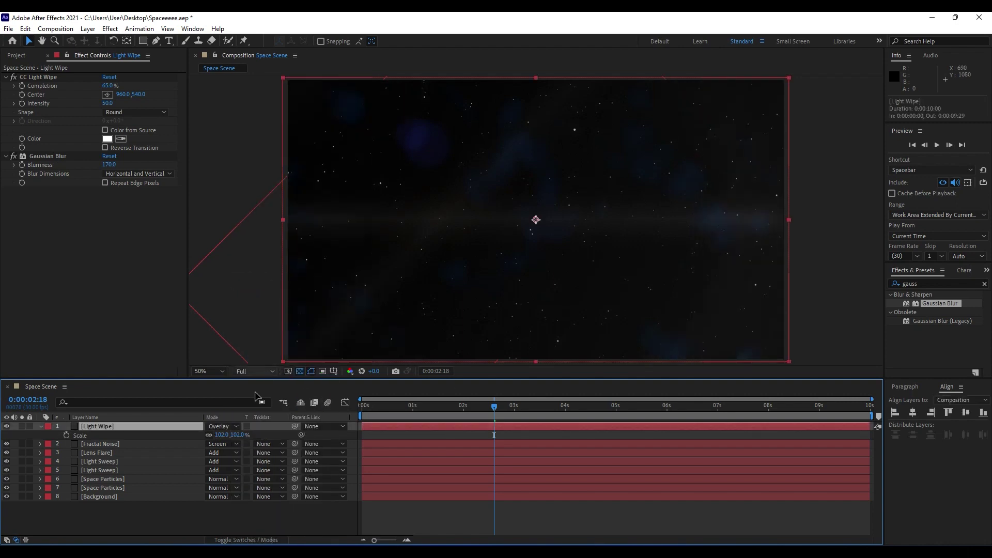
pyautogui.click(153, 511)
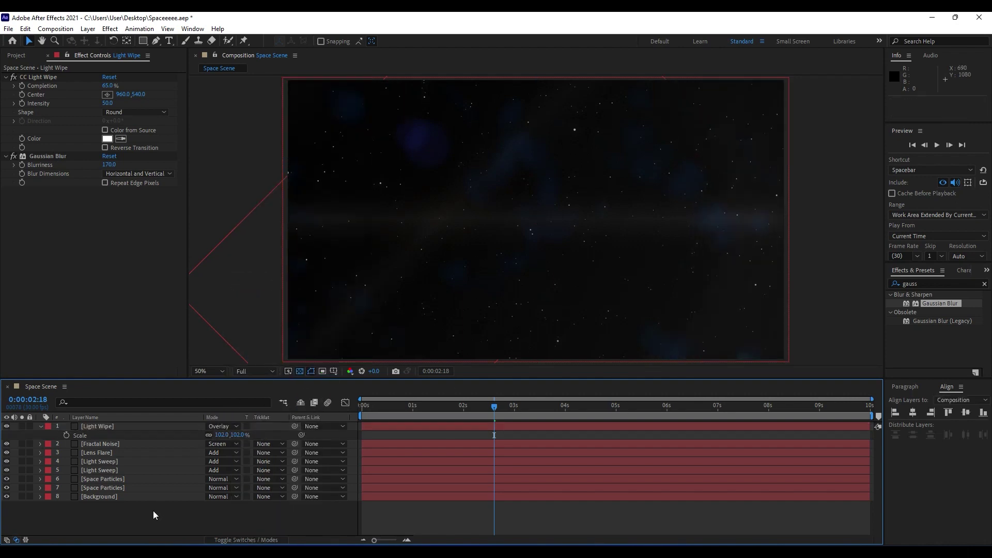
# - Scale the Light Wipe layer to 103% and collapse its properties
pyautogui.moveTo(221, 438); pyautogui.dragTo(269, 436)
pyautogui.click(339, 231)
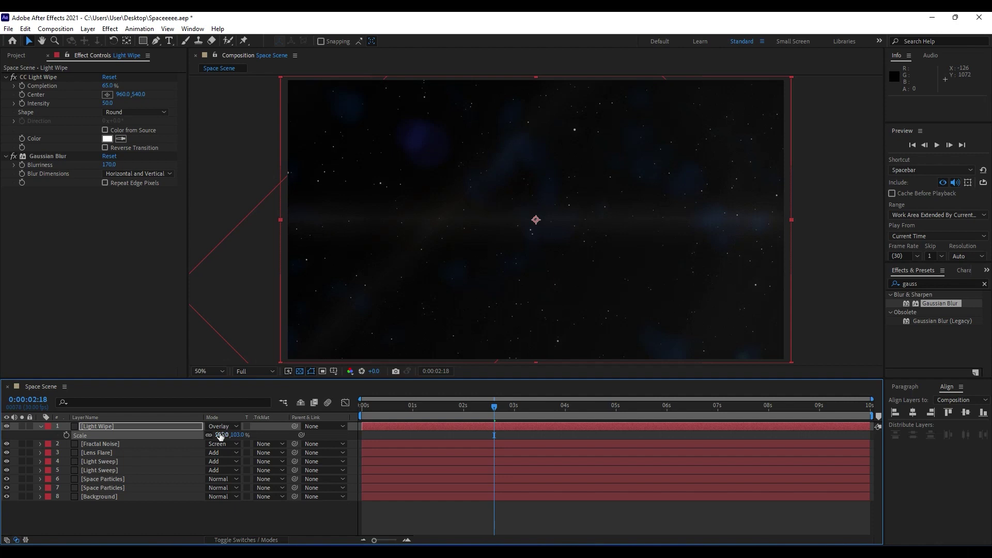
pyautogui.click(41, 426)
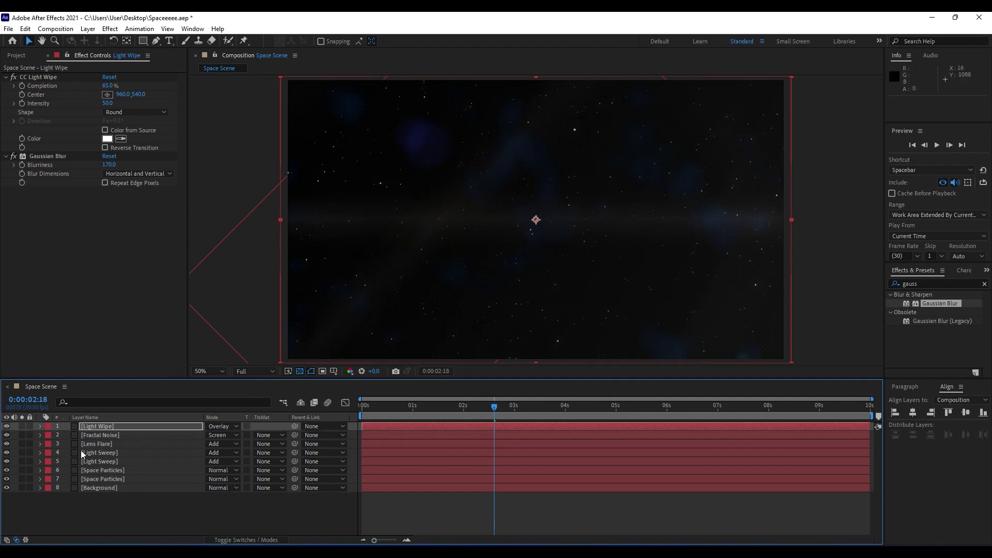
pyautogui.click(131, 507)
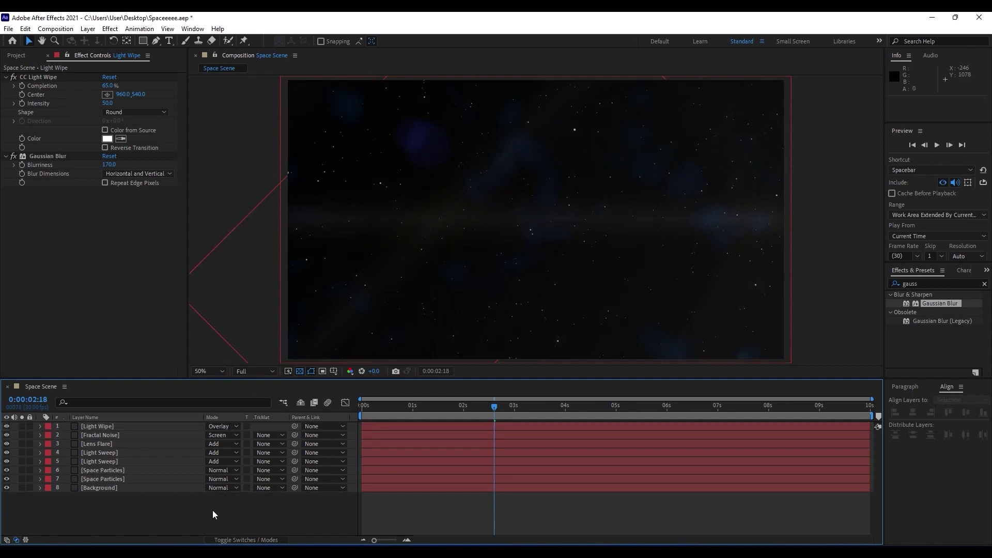
# - Preview the space scene's playback and close the Light Wipe layer's effect controls
pyautogui.press('space')
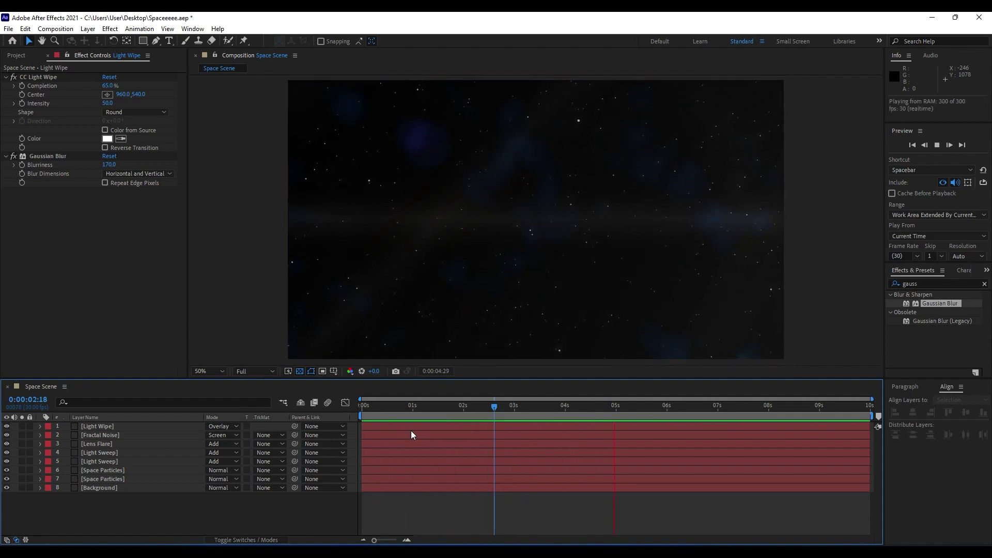
pyautogui.moveTo(399, 412); pyautogui.dragTo(539, 406)
pyautogui.click(7, 77)
pyautogui.click(6, 85)
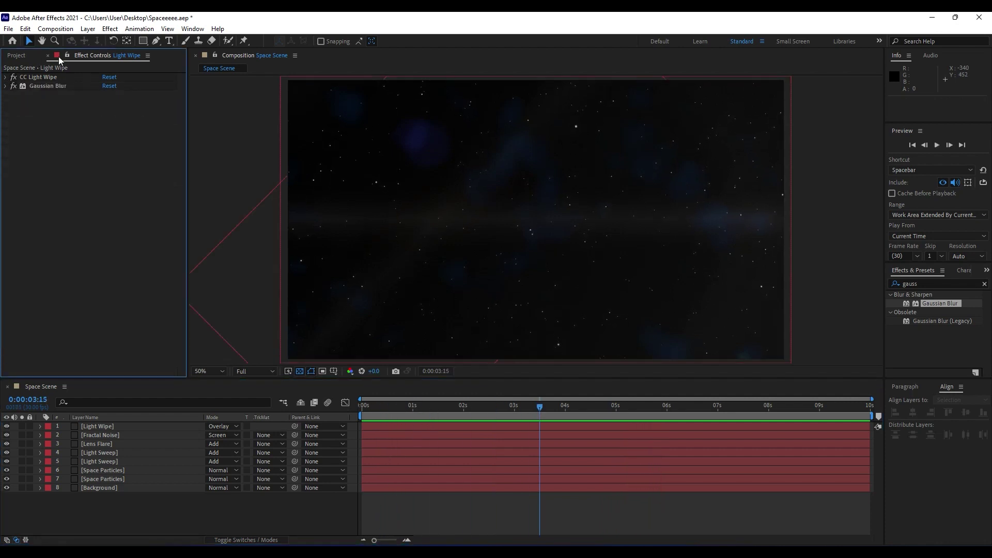
pyautogui.click(47, 55)
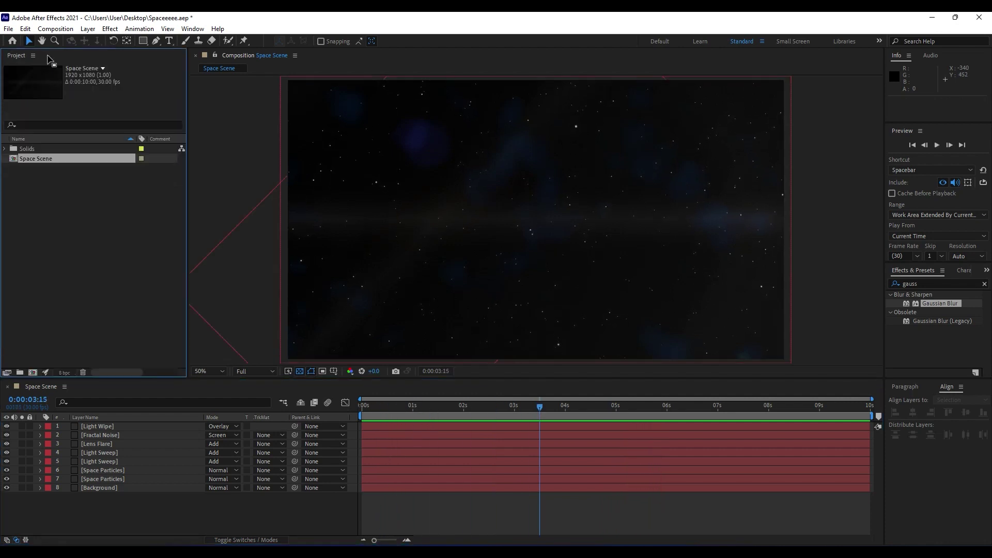
# - Start a new text layer near the middle of the composition and set its font to Montserrat Regular
pyautogui.click(169, 43)
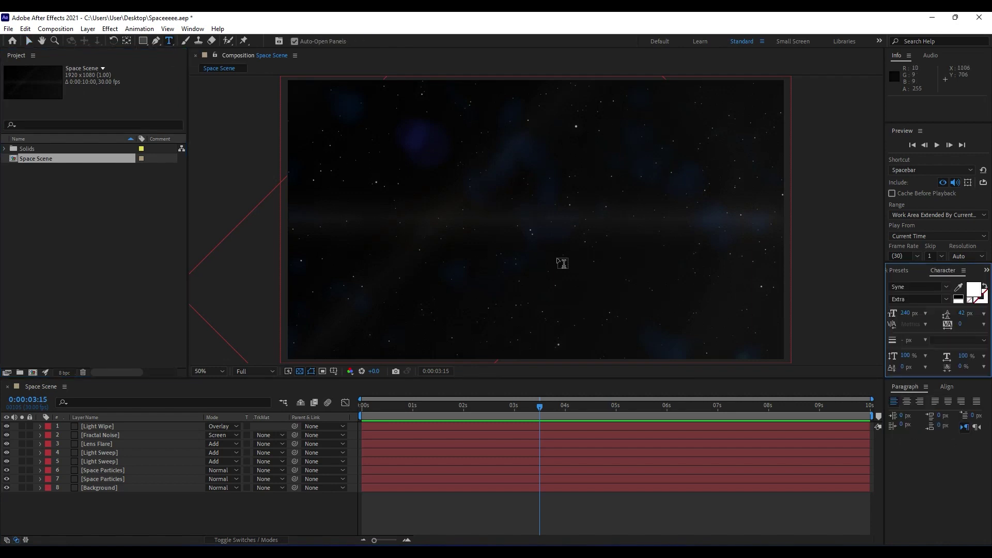
pyautogui.click(476, 226)
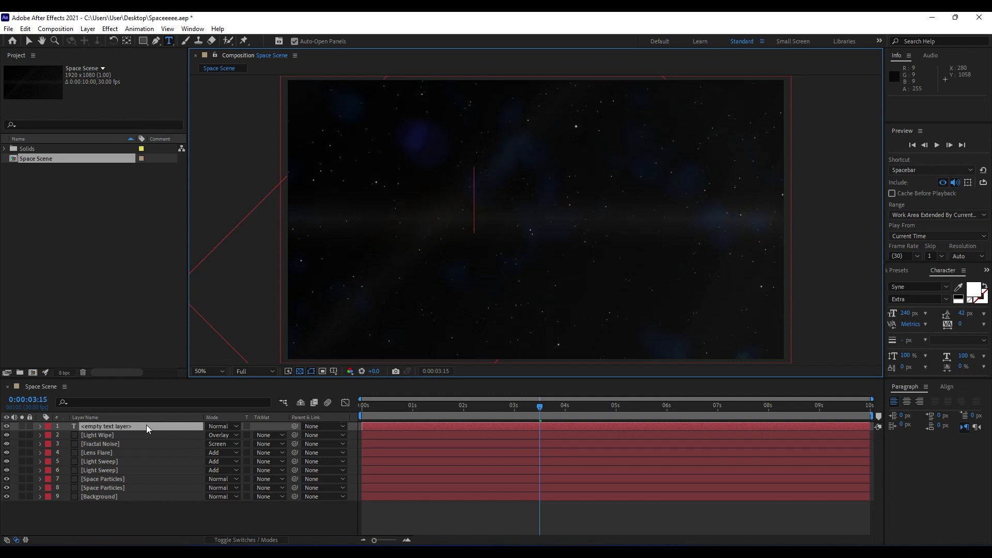
pyautogui.click(920, 286)
pyautogui.write('montser')
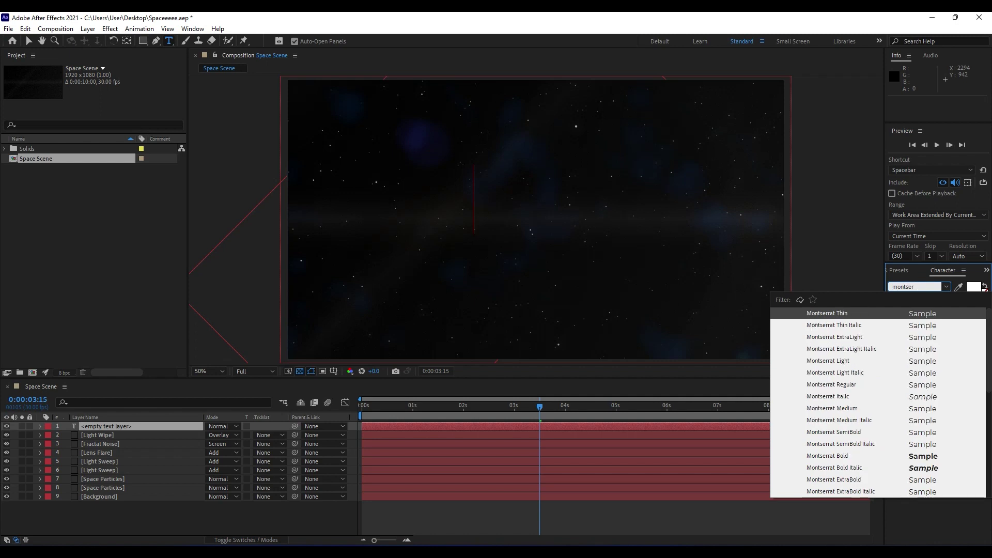
pyautogui.click(858, 385)
# - Set the empty text layer's font size to 100 px
pyautogui.click(111, 426)
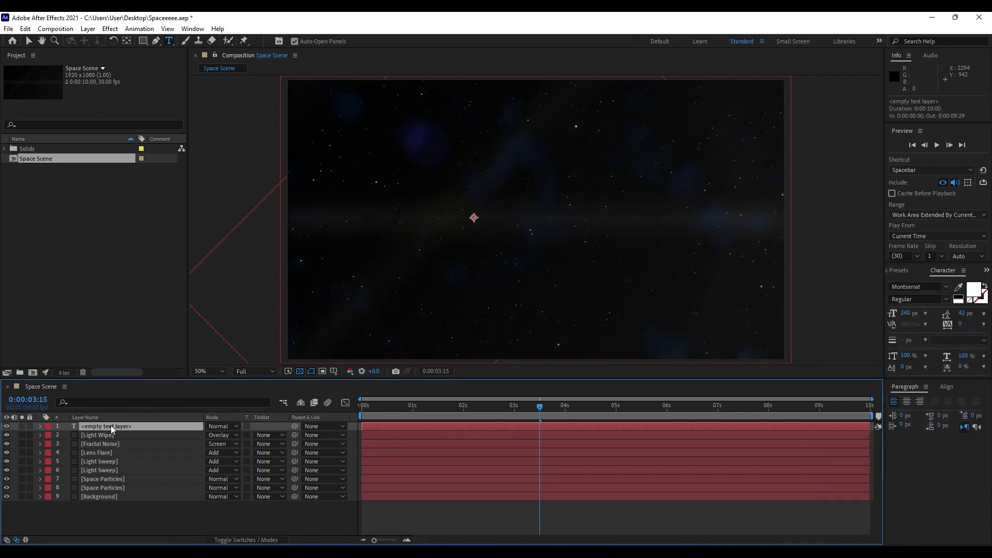
pyautogui.click(907, 313)
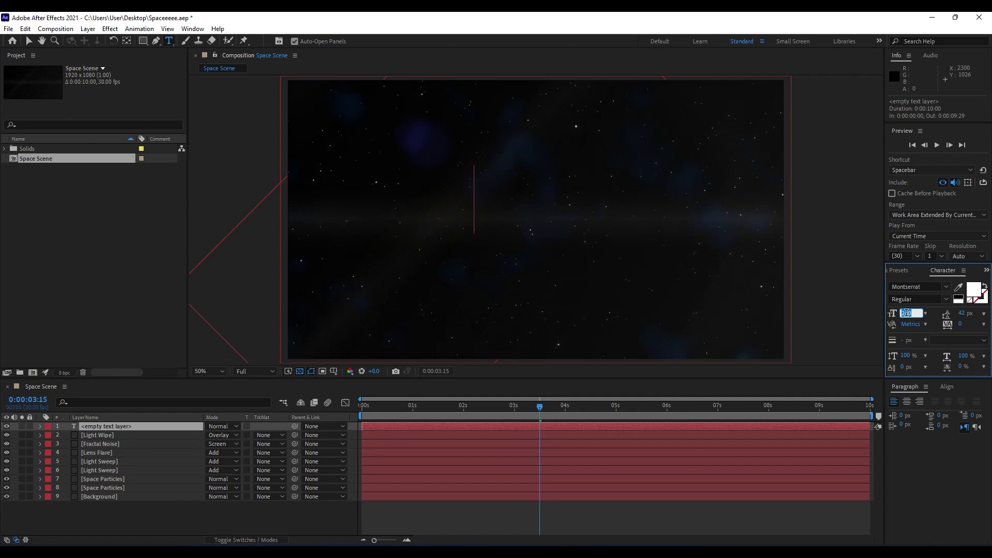
pyautogui.write('100')
pyautogui.click(165, 533)
# - Enter "OUR SPACE" as the content of the text layer
pyautogui.doubleClick(121, 426)
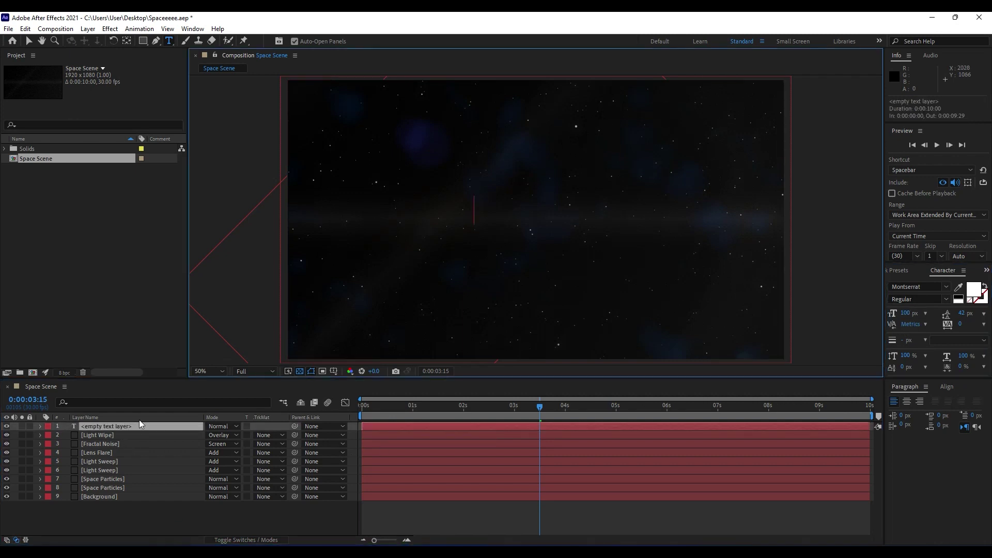
pyautogui.write('OR')
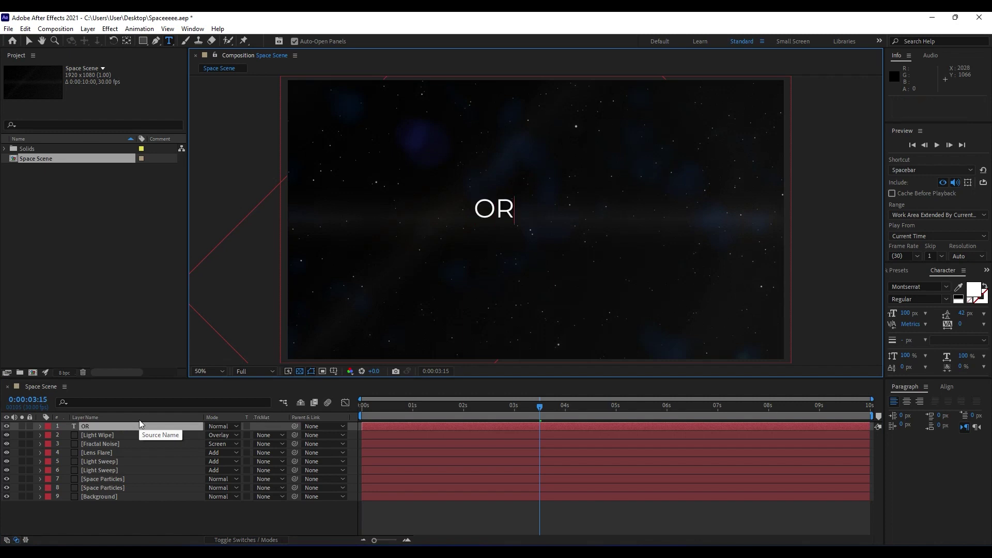
pyautogui.press('BackSpace')
pyautogui.write('UR SPE')
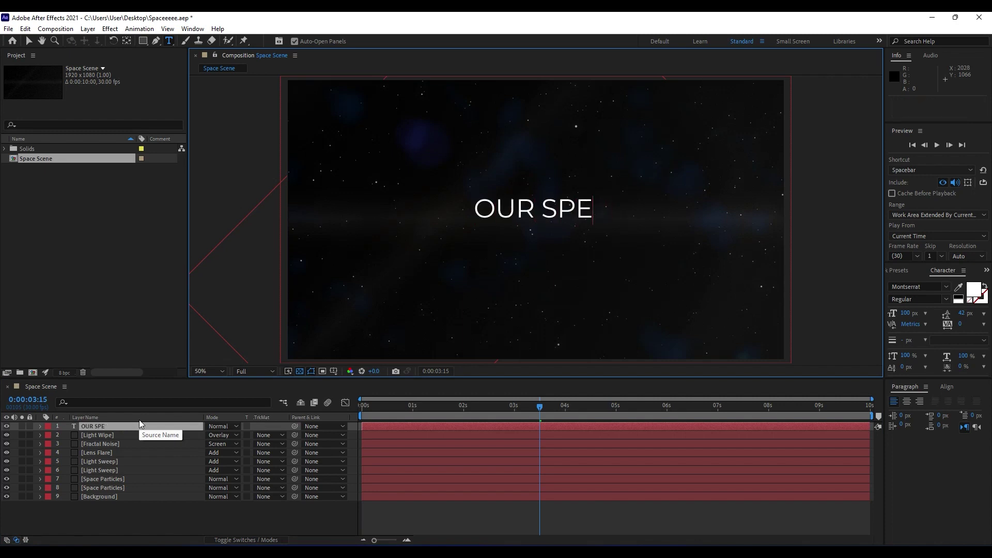
pyautogui.press('BackSpace')
pyautogui.write('ACE')
pyautogui.click(116, 424)
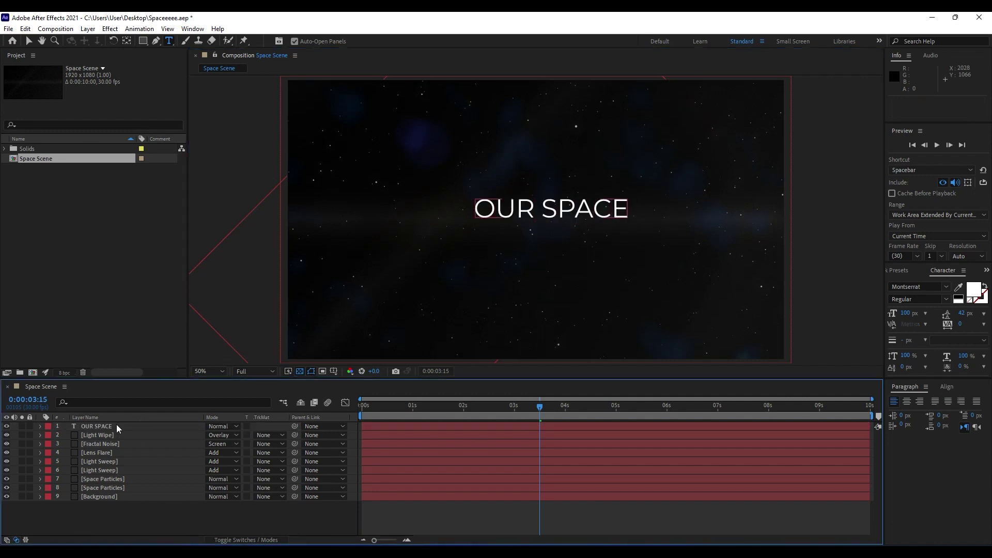
# - Centre the OUR SPACE text layer horizontally and vertically in the composition
pyautogui.click(107, 428)
pyautogui.click(947, 387)
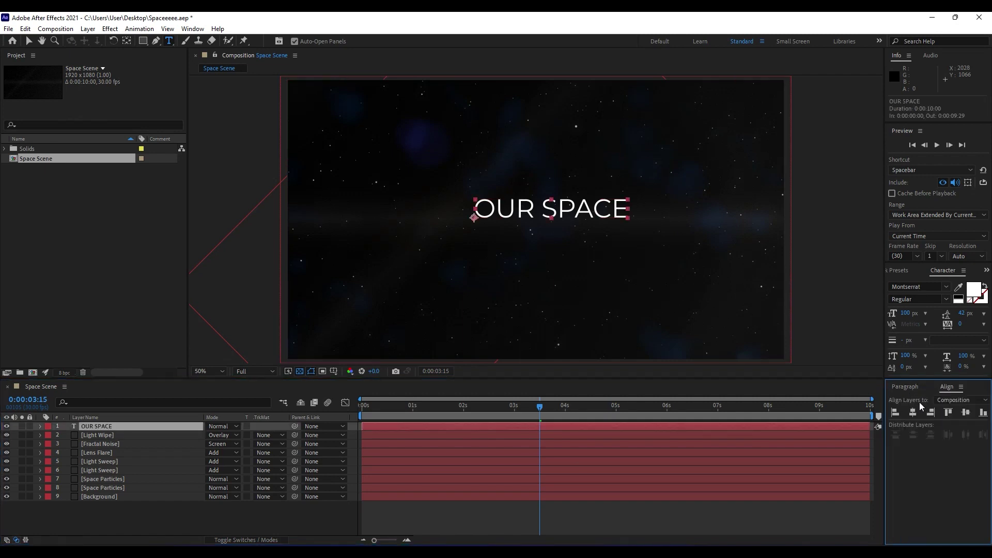
pyautogui.click(913, 412)
pyautogui.click(966, 411)
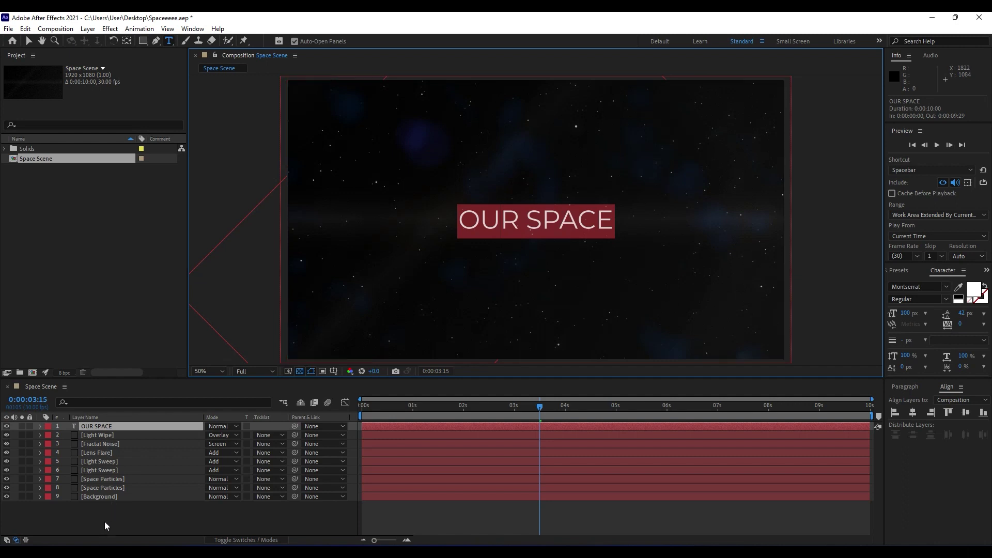
# - Change the OUR SPACE text's font style to SemiBold
pyautogui.click(908, 299)
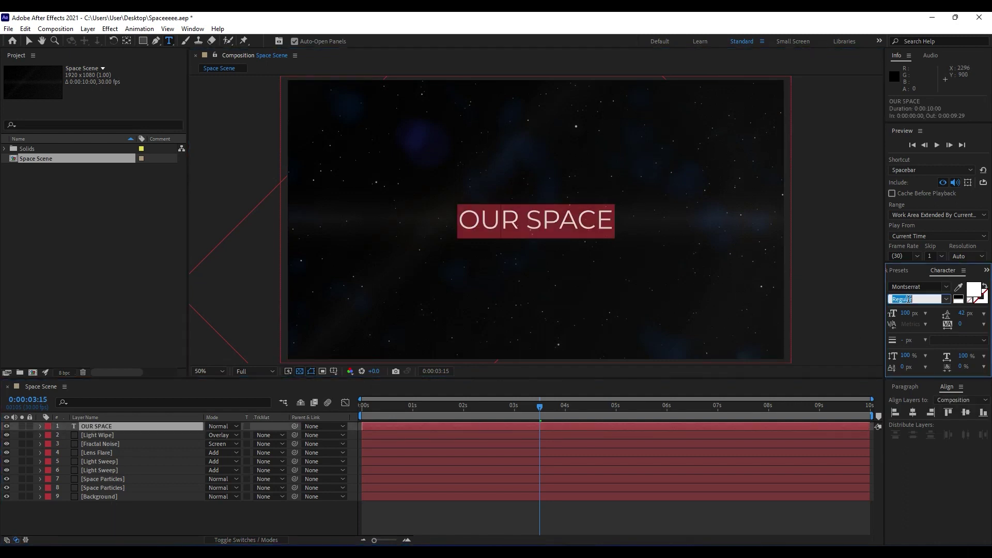
pyautogui.click(909, 299)
pyautogui.press('Down')
pyautogui.press('Down')
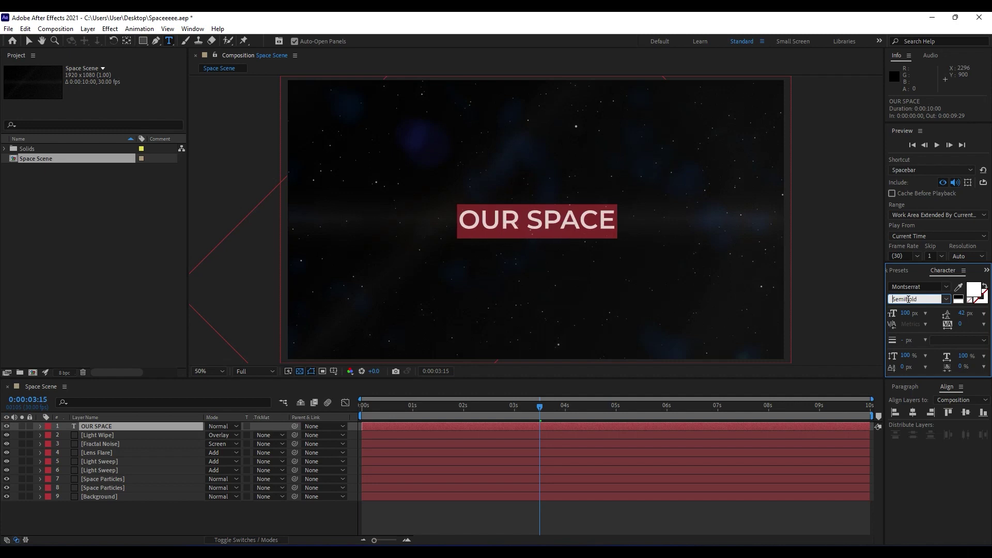
pyautogui.click(103, 525)
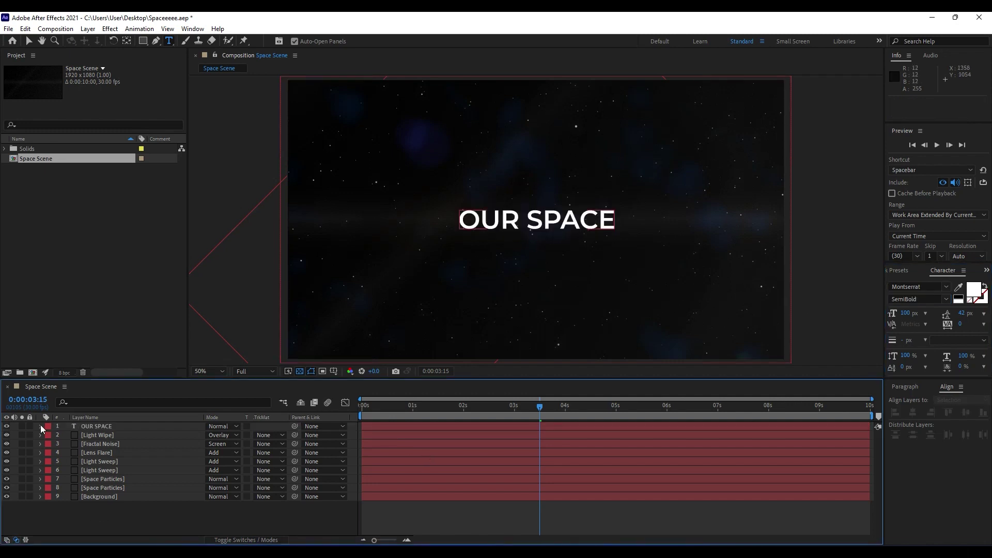
# - Add a Tracking animator to the OUR SPACE text layer
pyautogui.click(40, 426)
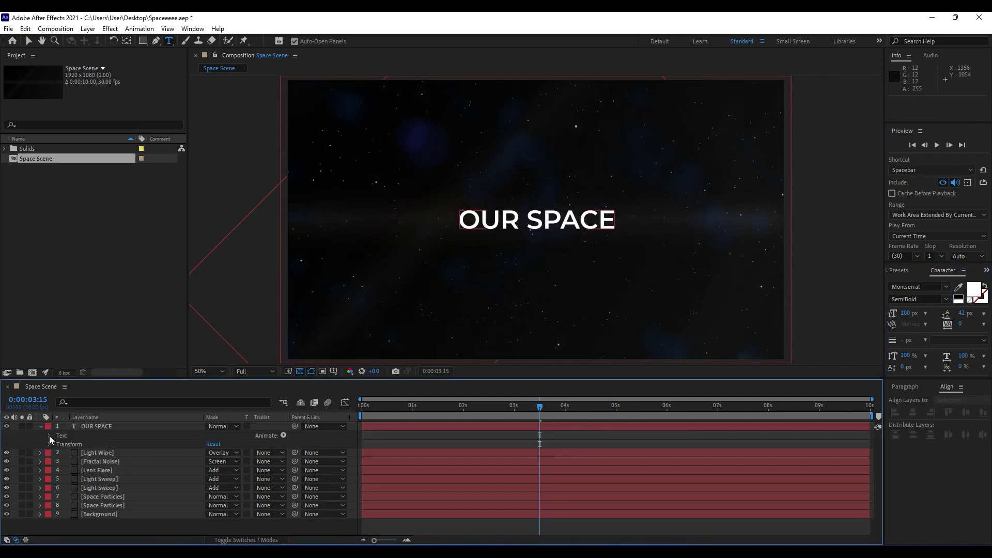
pyautogui.click(49, 436)
pyautogui.click(283, 435)
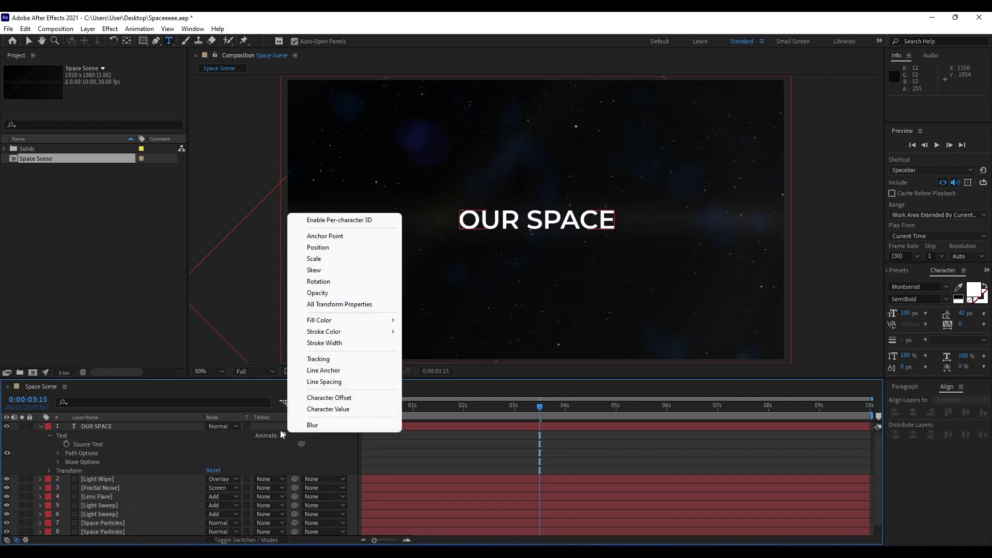
pyautogui.click(318, 359)
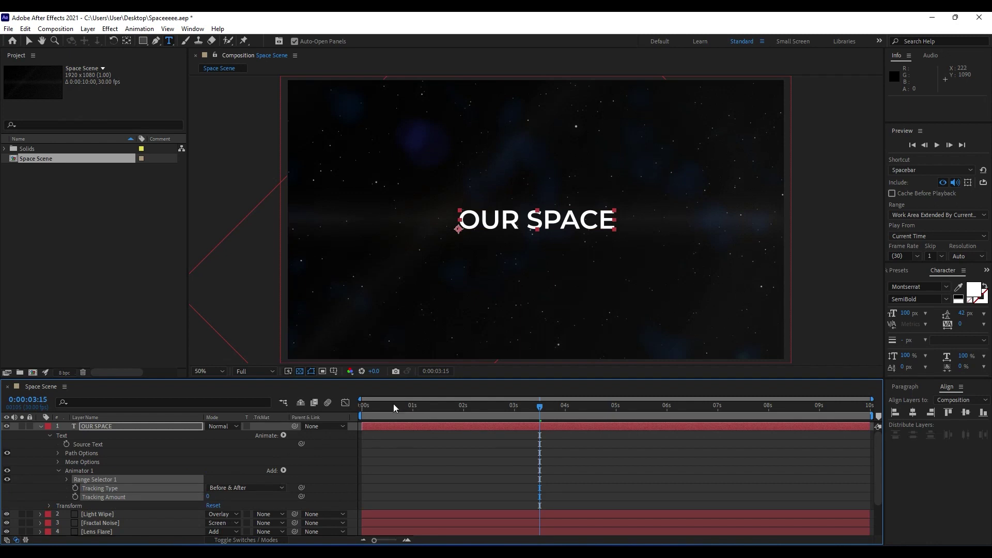
# - Set the animator's Tracking Amount to 10 with the current time at the start of the composition
pyautogui.press('Home')
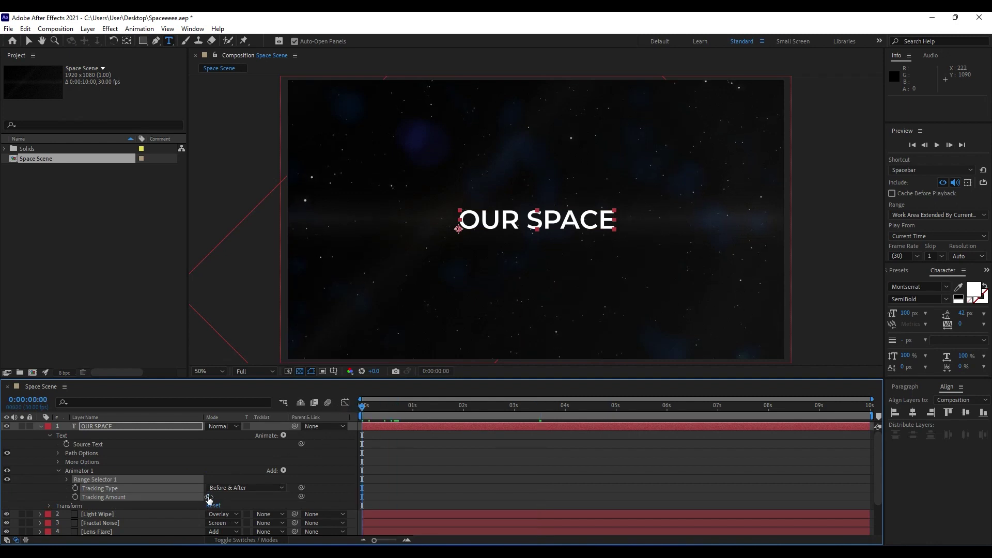
pyautogui.click(209, 498)
pyautogui.write('10')
pyautogui.press('Return')
pyautogui.click(55, 480)
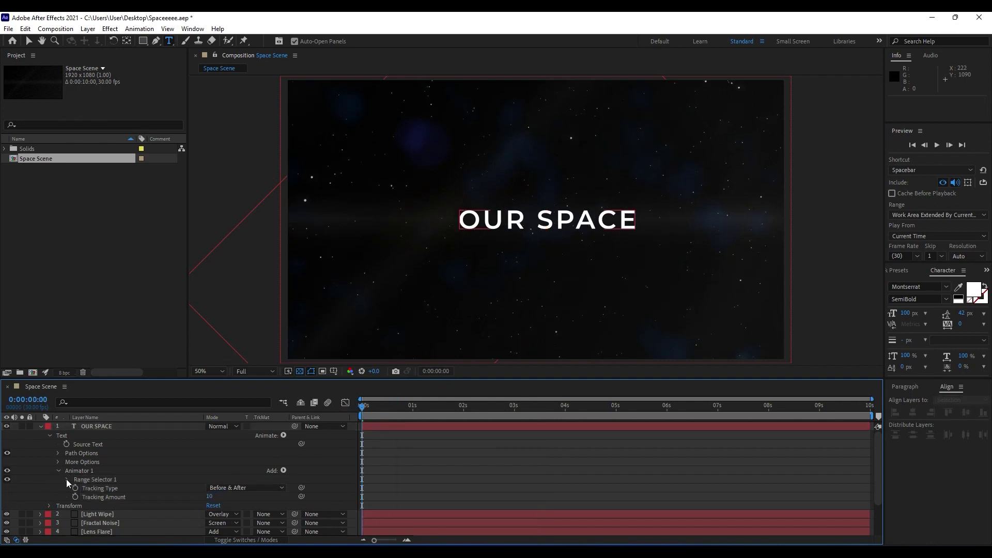
# - Set the OUR SPACE text's paragraph alignment to centred and re-centre the layer horizontally in the composition
pyautogui.click(96, 429)
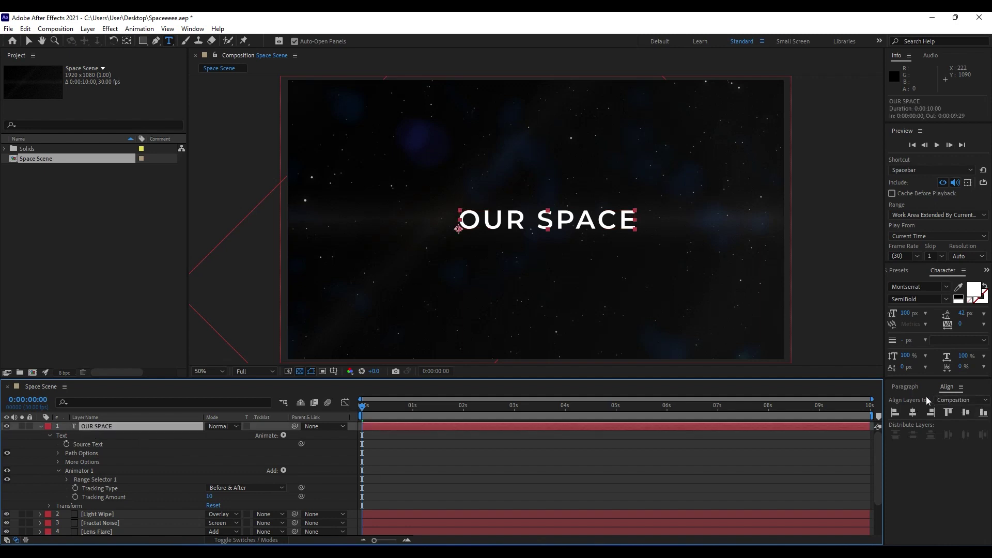
pyautogui.click(906, 388)
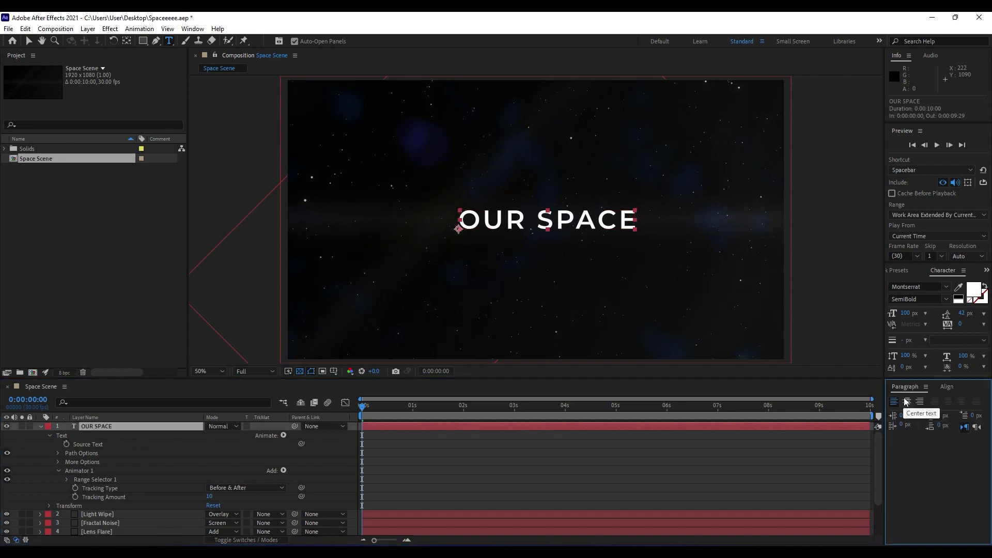
pyautogui.click(906, 401)
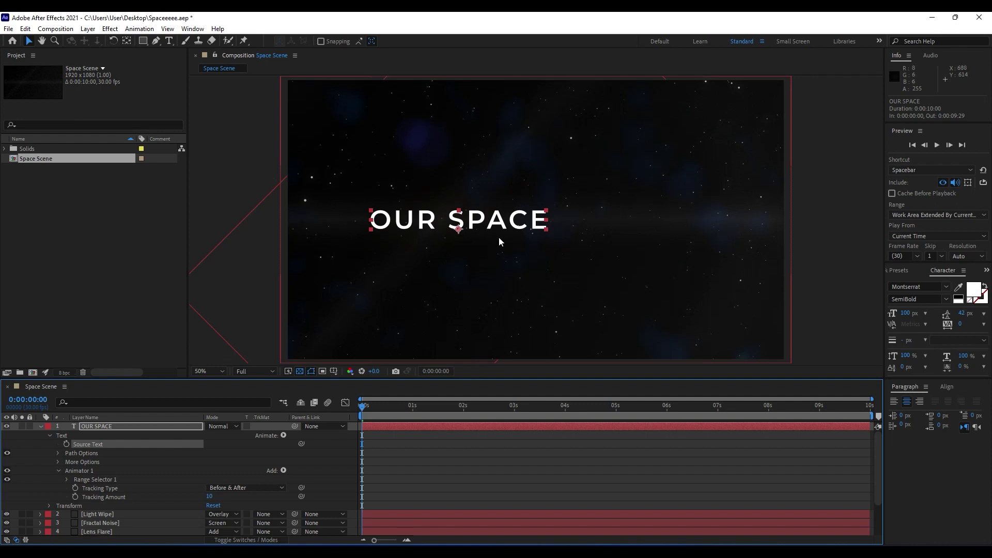
pyautogui.click(946, 387)
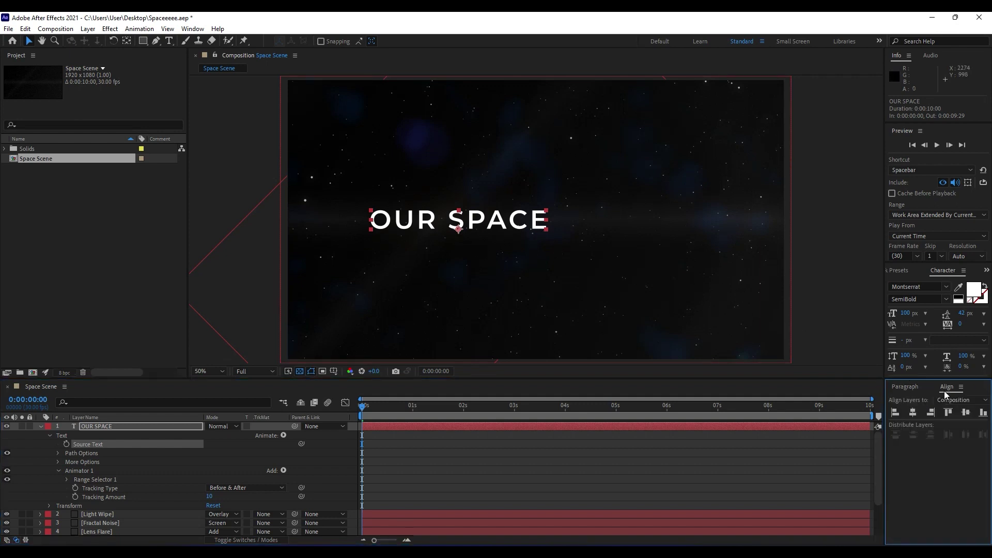
pyautogui.click(913, 416)
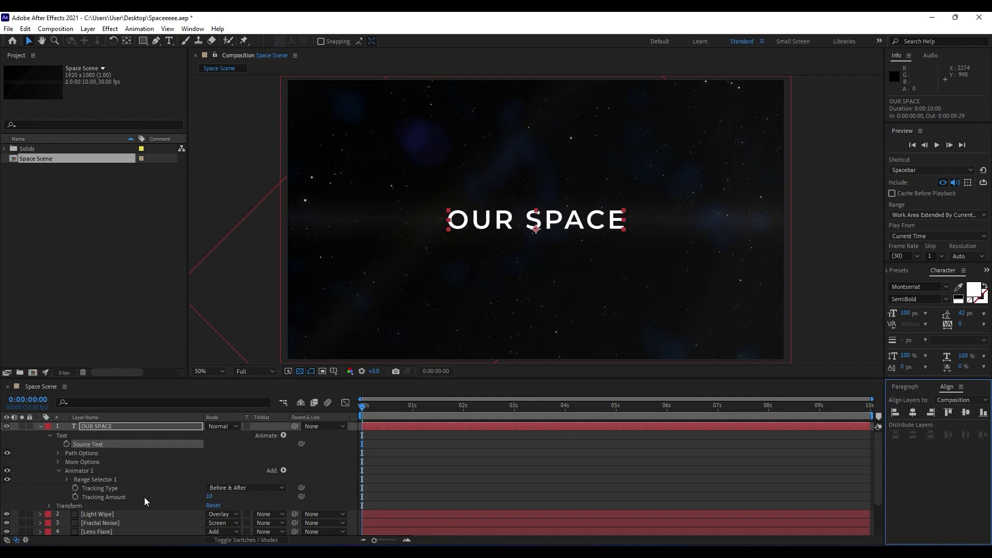
# - Keyframe the OUR SPACE Tracking Amount at the start, set it to 55 at 0:00:06:29, and preview the animation
pyautogui.click(75, 496)
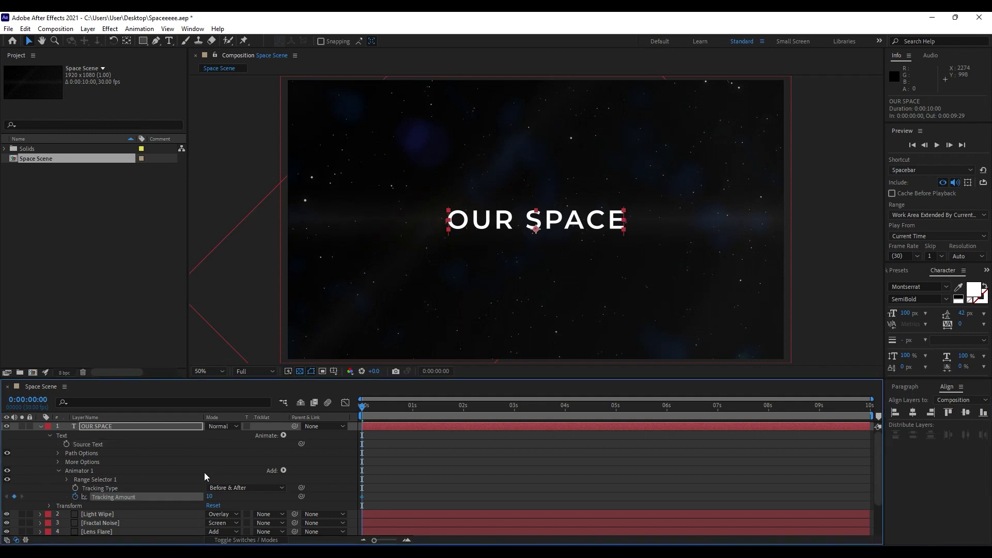
pyautogui.moveTo(384, 405); pyautogui.dragTo(718, 420)
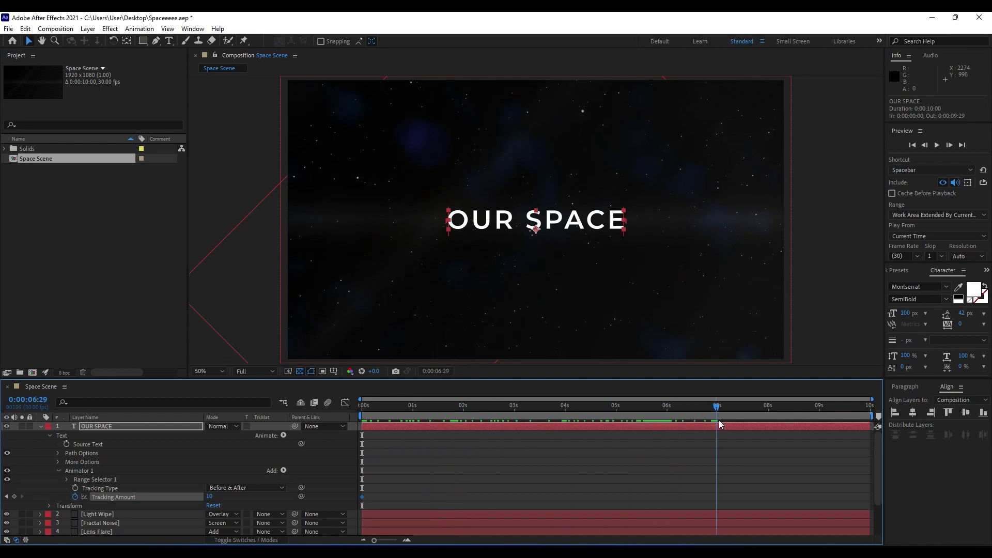
pyautogui.click(210, 497)
pyautogui.write('55')
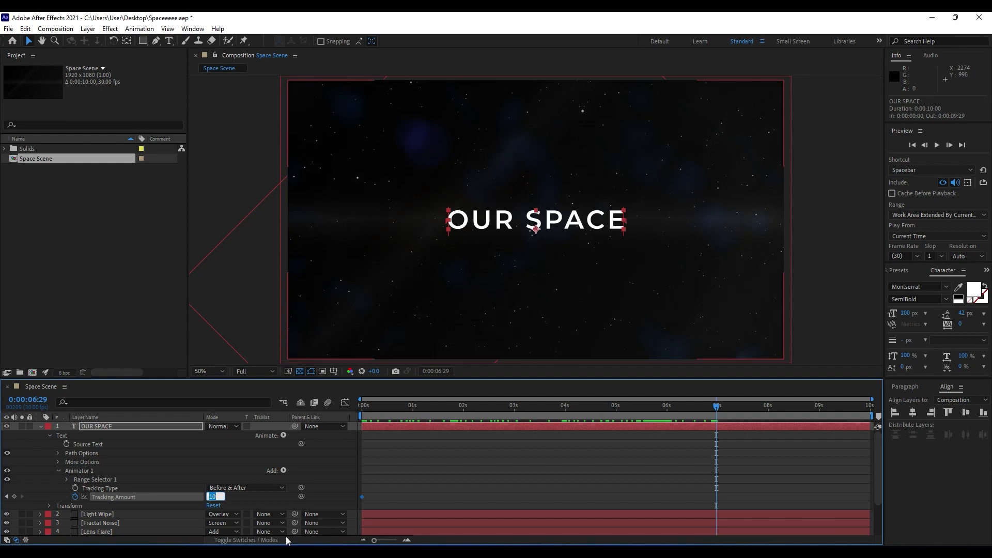
pyautogui.click(39, 449)
pyautogui.press('space')
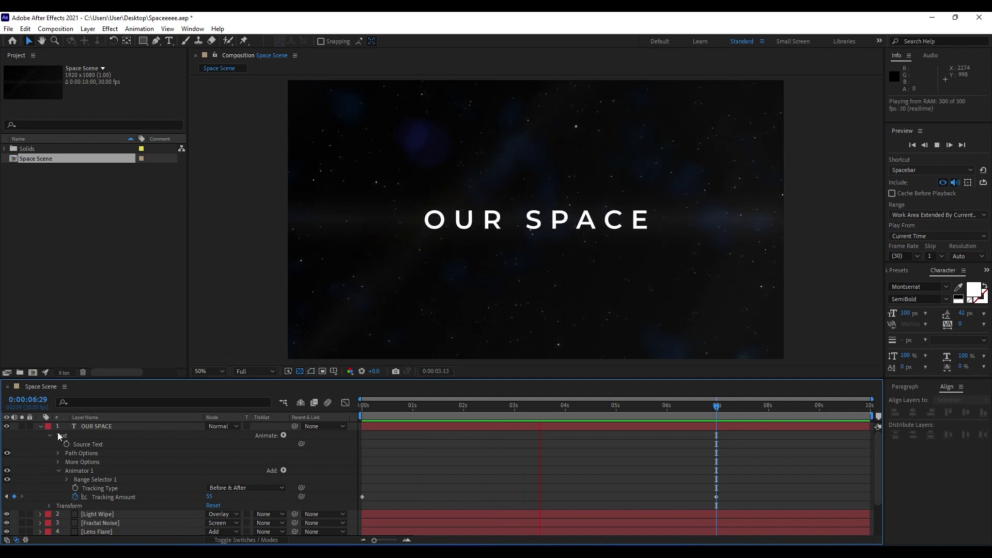
pyautogui.click(464, 409)
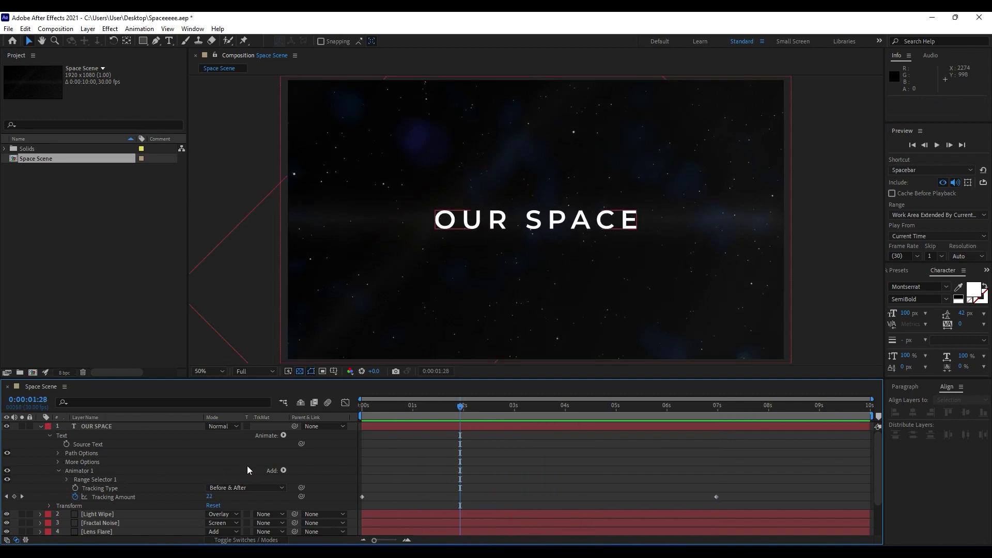
# - Add a Blur animator to the OUR SPACE text layer
pyautogui.click(283, 470)
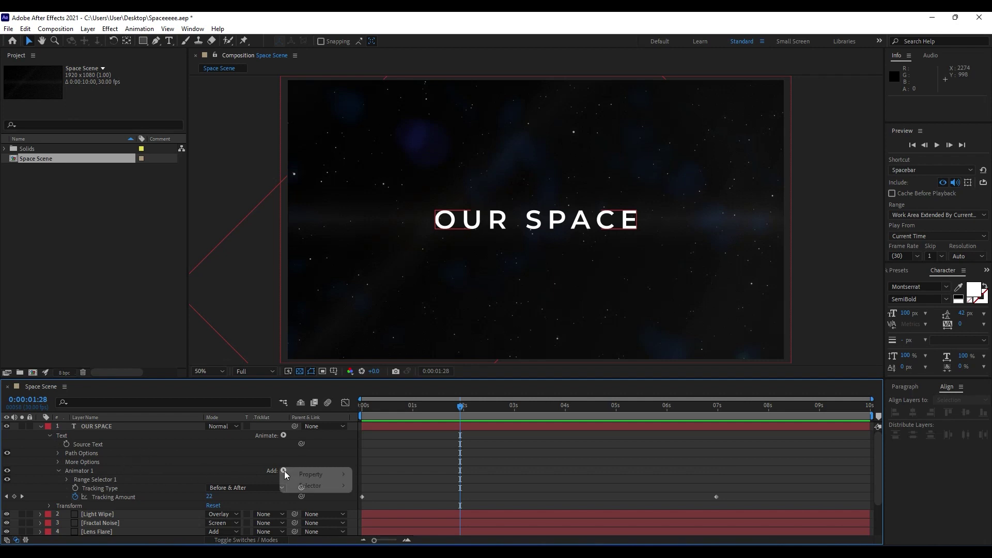
pyautogui.click(221, 436)
pyautogui.click(284, 435)
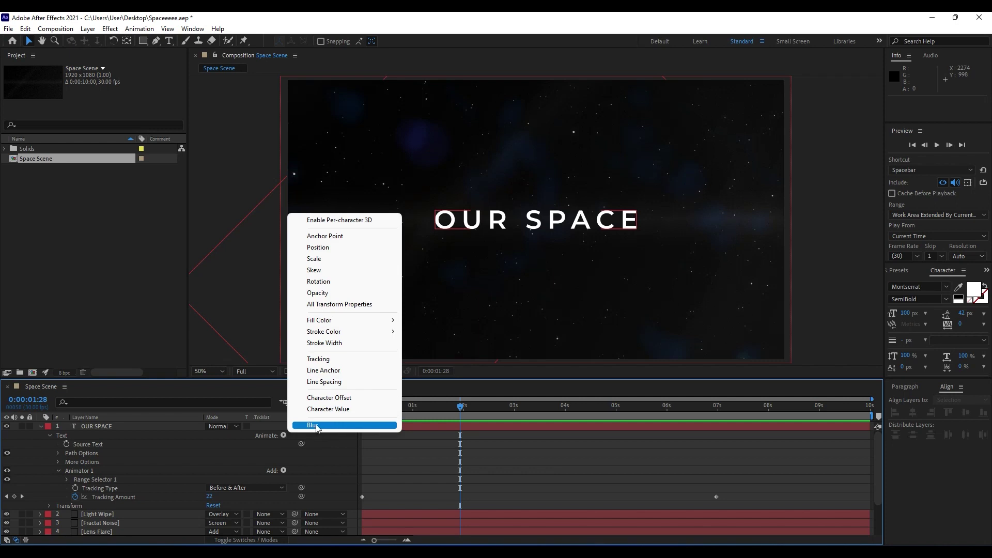
pyautogui.click(315, 424)
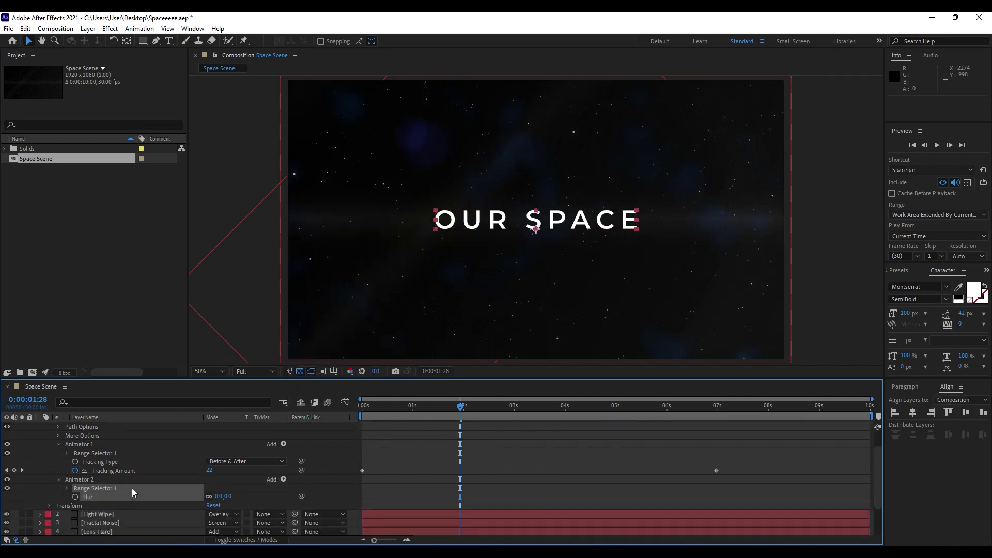
# - Add an Opacity property to Animator 2 and set it to 0%
pyautogui.click(283, 479)
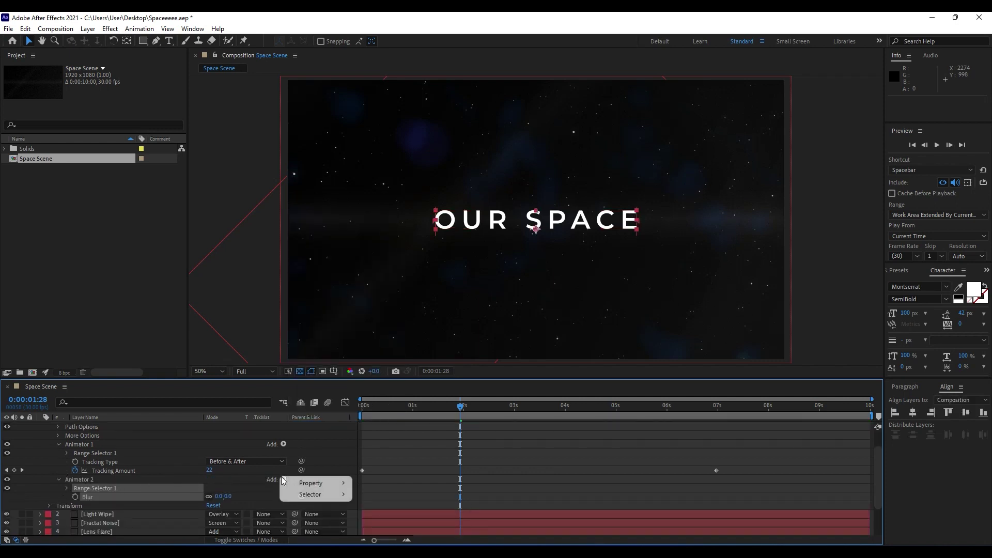
pyautogui.click(278, 481)
pyautogui.click(78, 480)
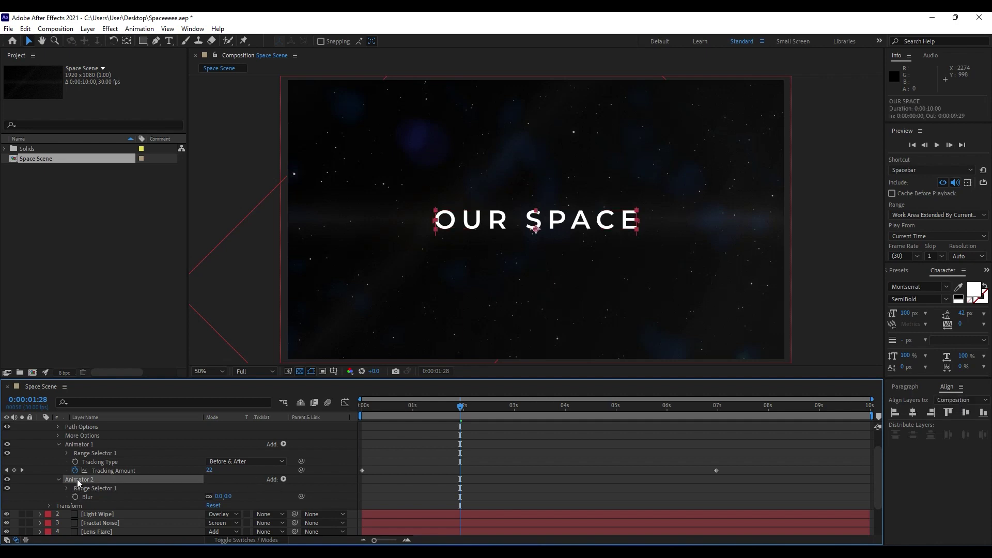
pyautogui.click(283, 479)
pyautogui.moveTo(313, 483)
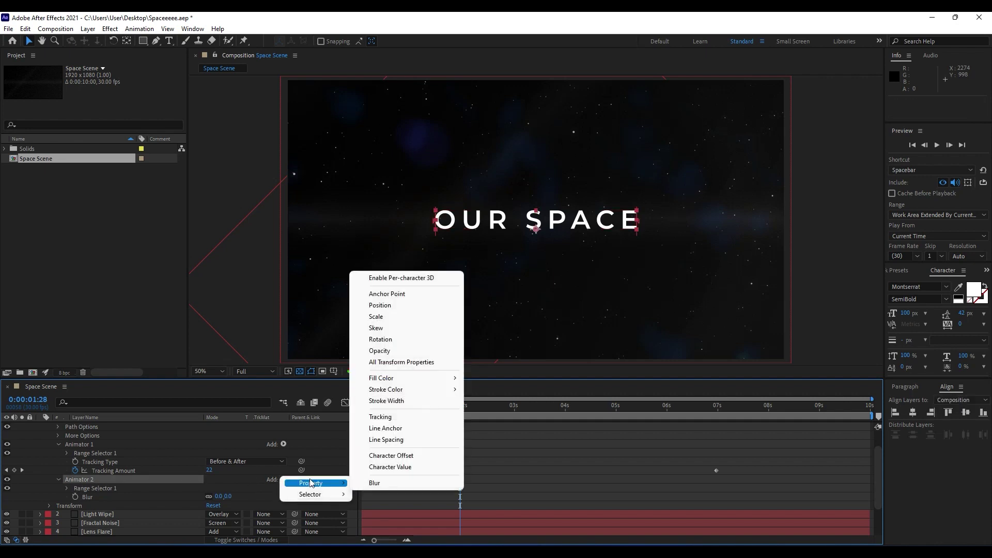
pyautogui.click(405, 351)
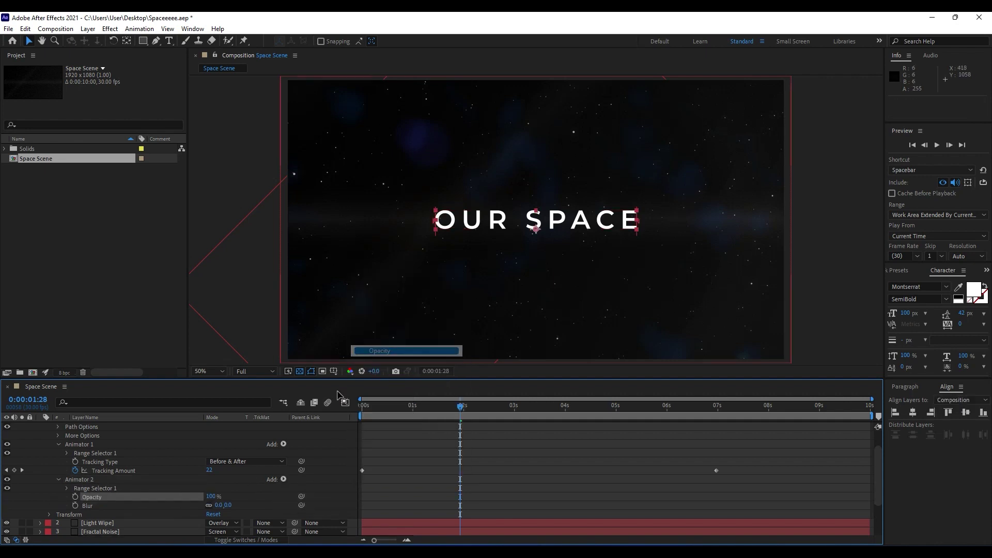
pyautogui.click(211, 471)
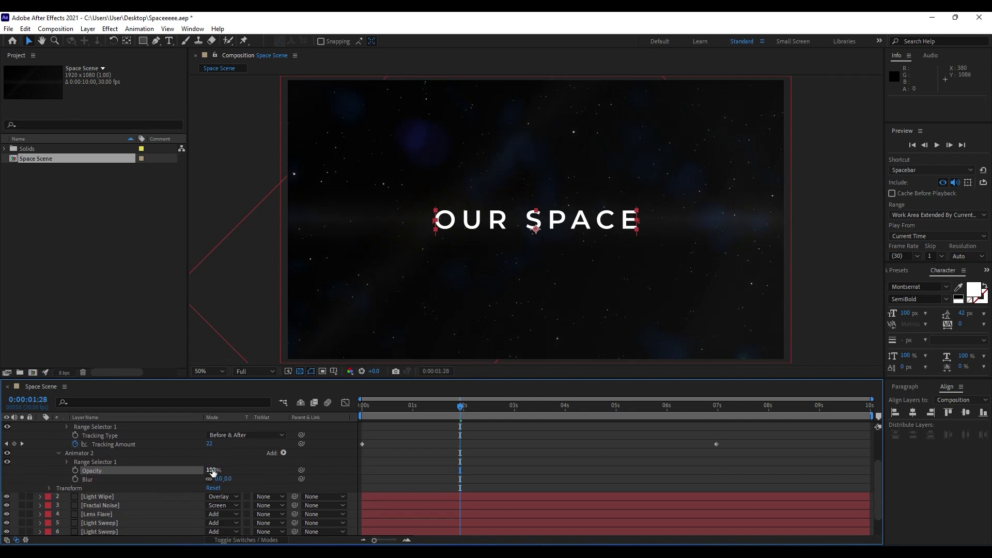
pyautogui.write('0')
pyautogui.press('Return')
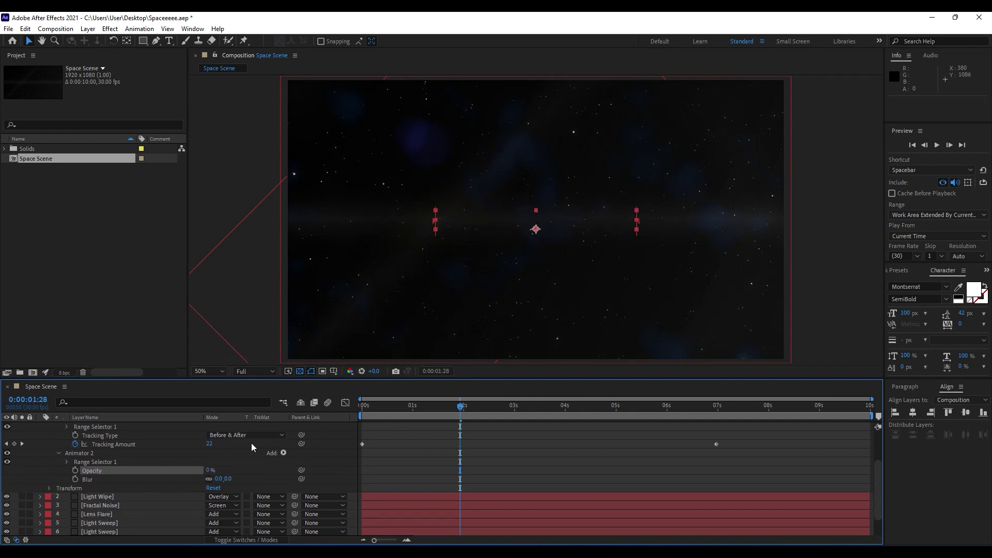
# - Keyframe Animator 2's Range Selector Offset at 0% at the start of the composition and 100% at 0:00:06:00
pyautogui.click(66, 462)
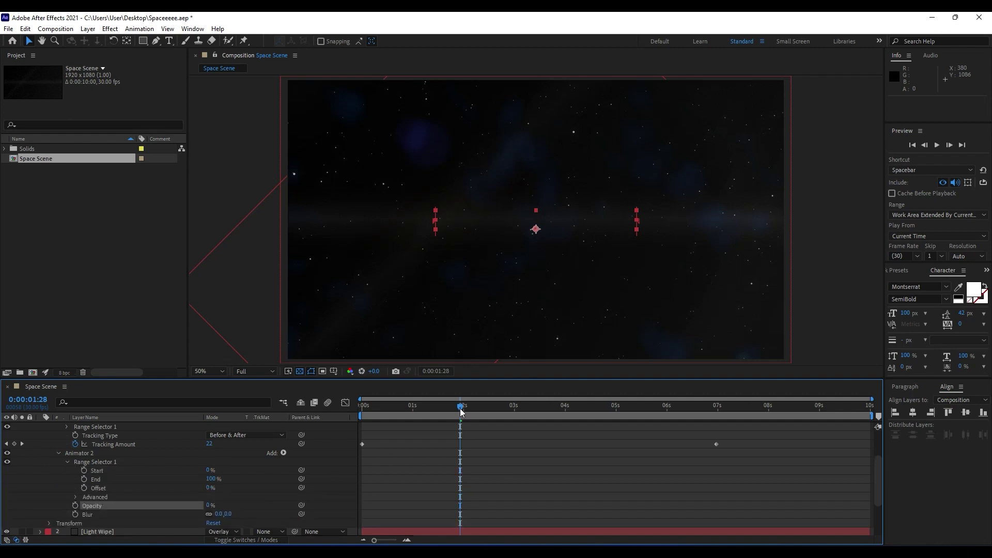
pyautogui.moveTo(462, 412); pyautogui.dragTo(360, 416)
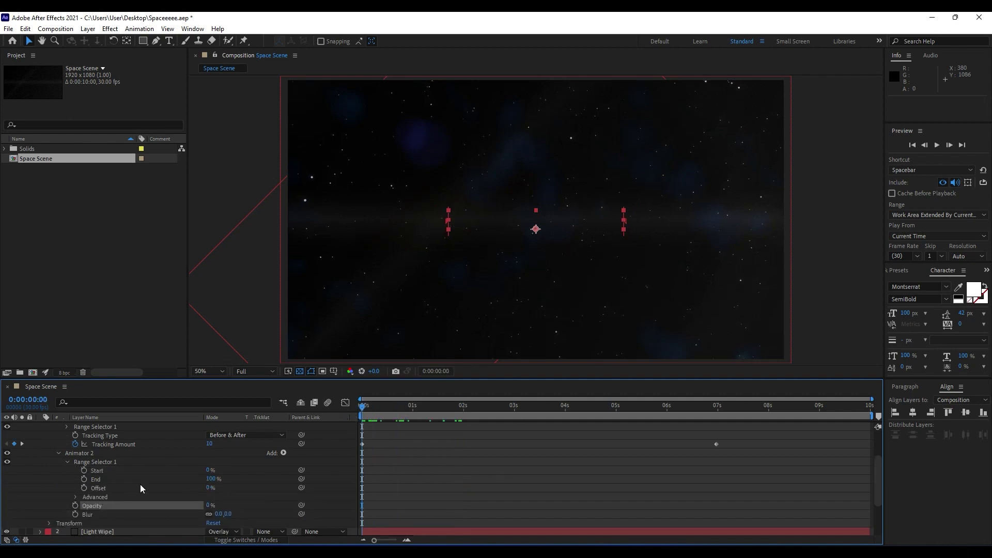
pyautogui.click(84, 488)
pyautogui.moveTo(373, 404); pyautogui.dragTo(667, 419)
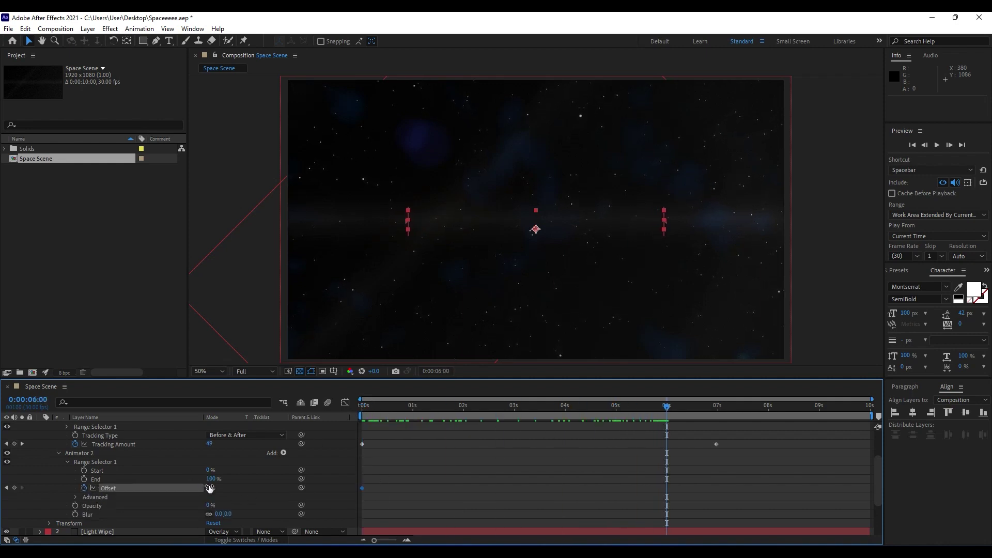
pyautogui.moveTo(210, 488); pyautogui.dragTo(265, 490)
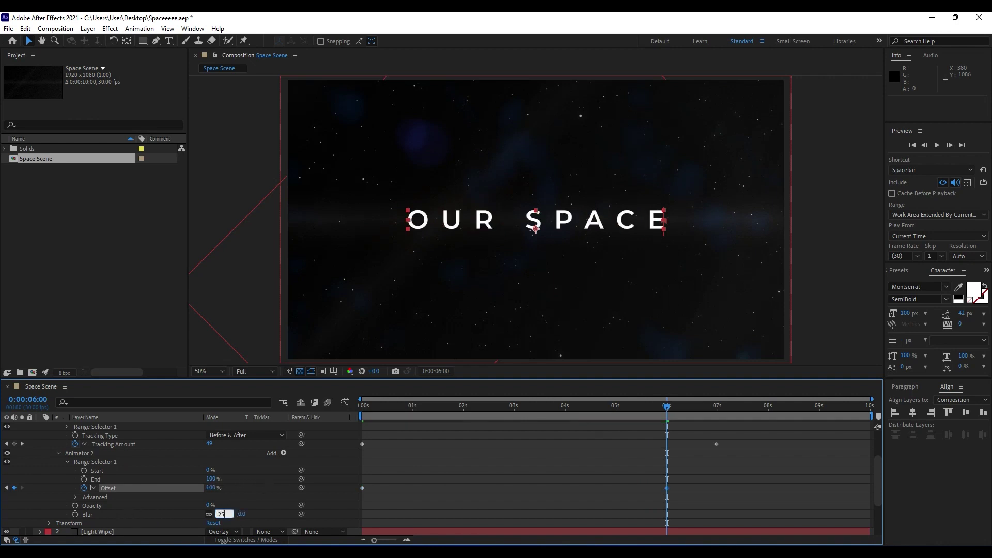
# - Set Animator 2's Blur to 25, preview the letter reveal, and collapse the OUR SPACE layer's properties
pyautogui.click(169, 470)
pyautogui.press('space')
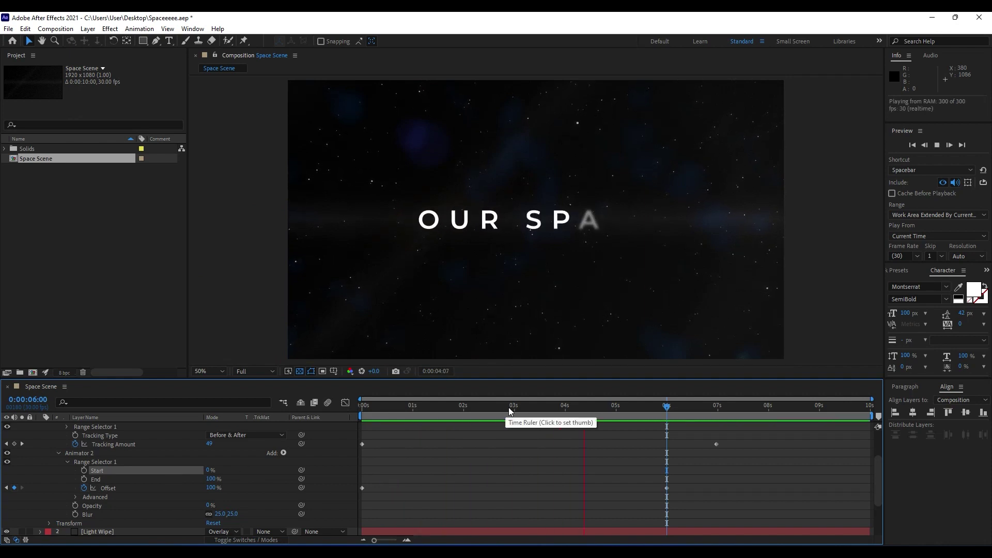
pyautogui.click(413, 408)
pyautogui.moveTo(414, 407); pyautogui.dragTo(412, 407)
pyautogui.scroll(3, 92, 463)
pyautogui.click(41, 428)
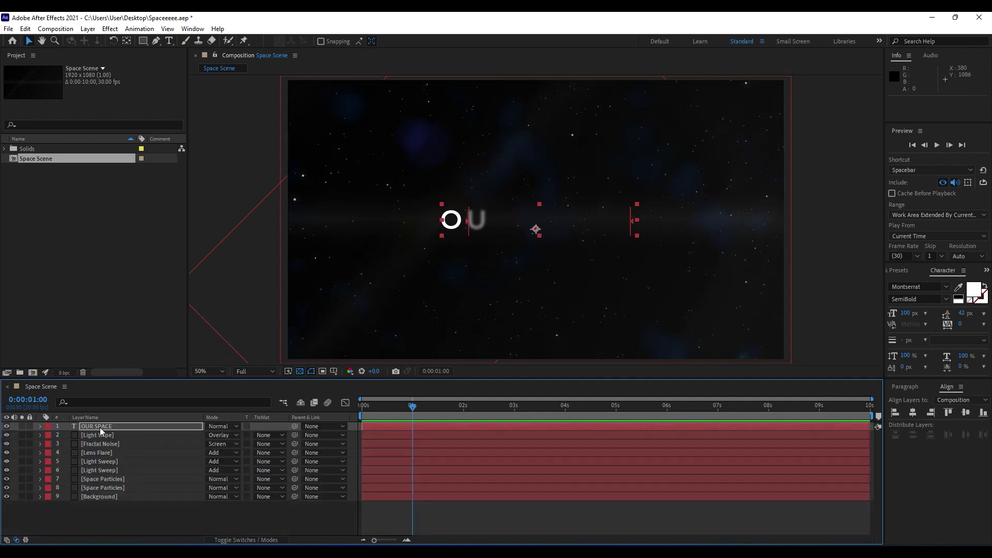
# - Change the OUR SPACE text's font style to Medium and preview the title animation
pyautogui.doubleClick(101, 427)
pyautogui.moveTo(448, 406); pyautogui.dragTo(580, 408)
pyautogui.doubleClick(98, 427)
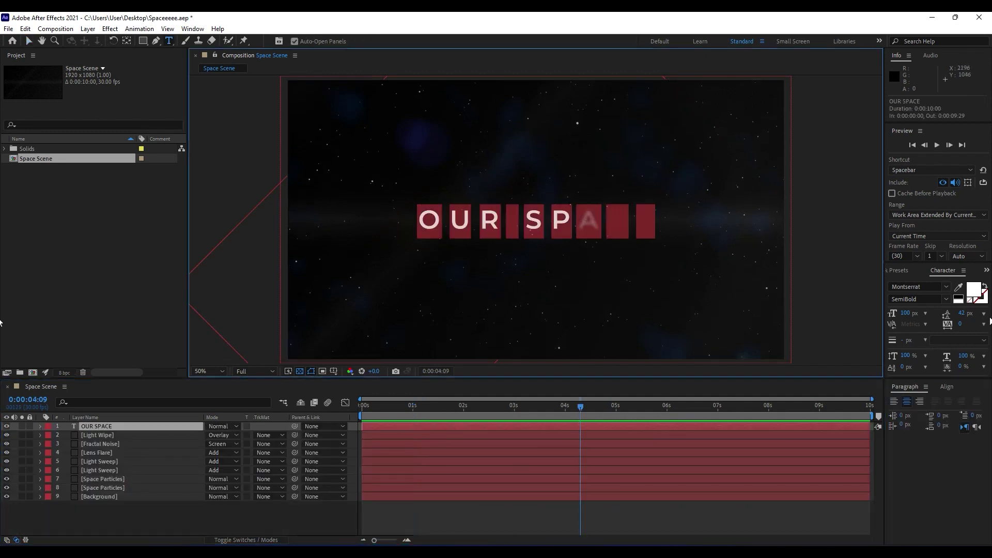
pyautogui.click(915, 299)
pyautogui.press('Up')
pyautogui.press('Up')
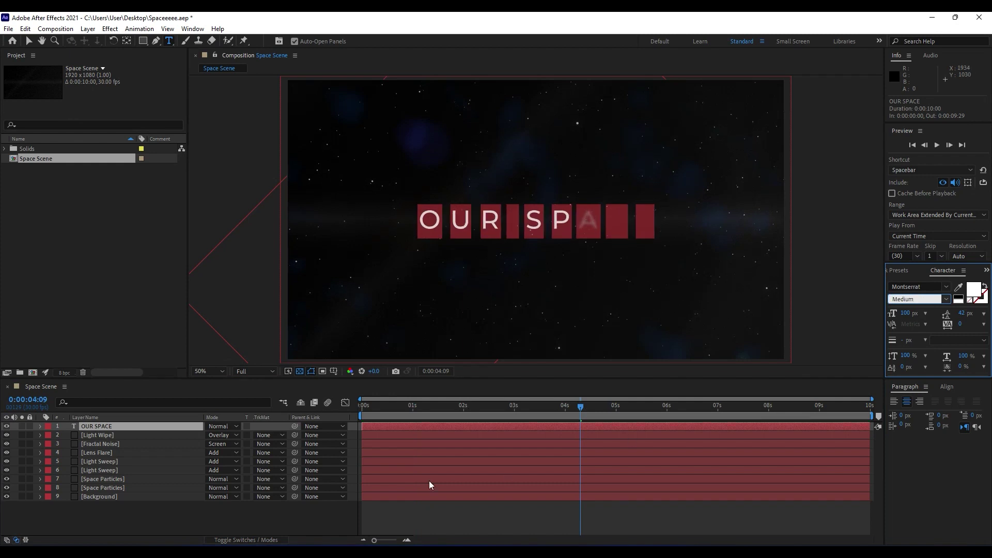
pyautogui.click(224, 527)
pyautogui.press('space')
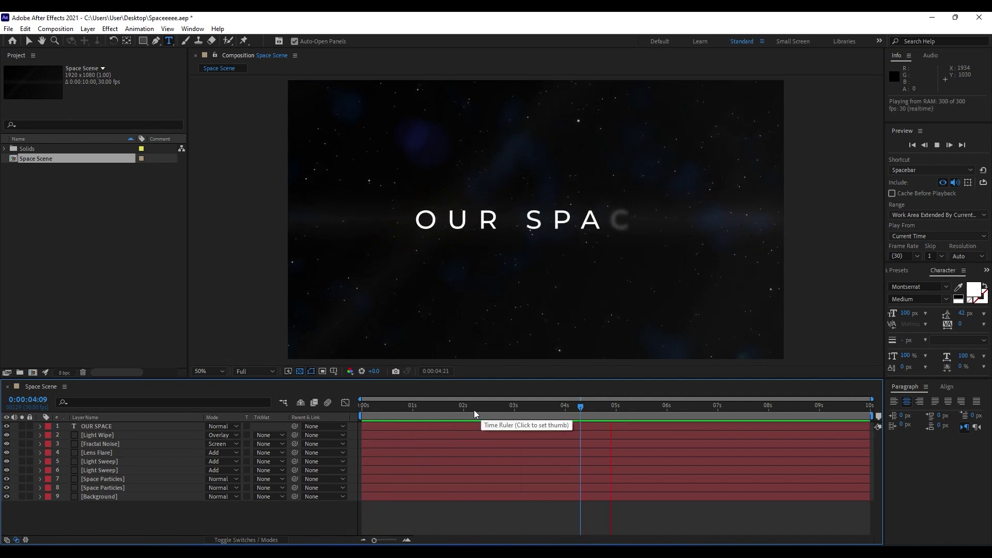
# - Duplicate the OUR SPACE layer with the current time at 0:00:06:03 and place the copy directly below the original title
pyautogui.moveTo(473, 411); pyautogui.dragTo(672, 403)
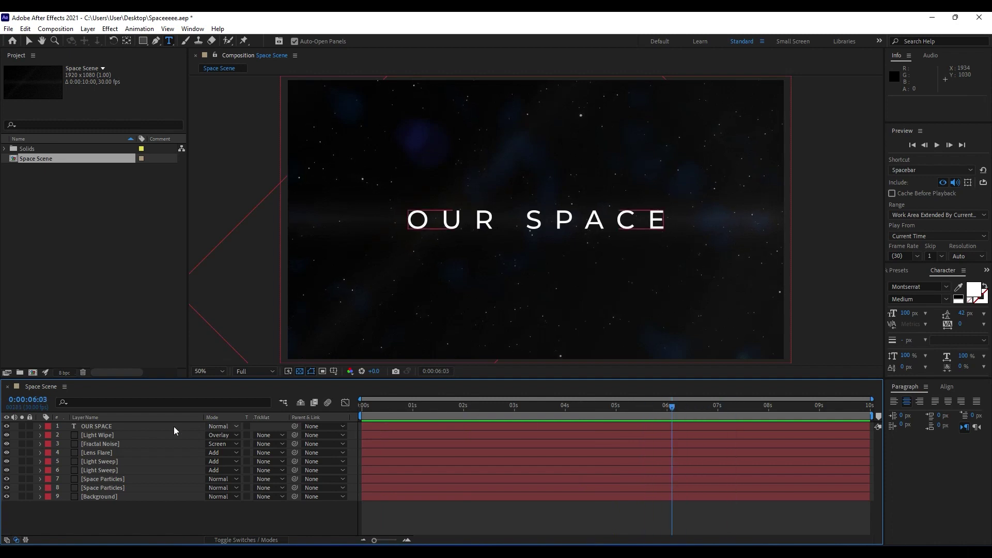
pyautogui.click(103, 428)
pyautogui.hotkey('ctrl', 'd')
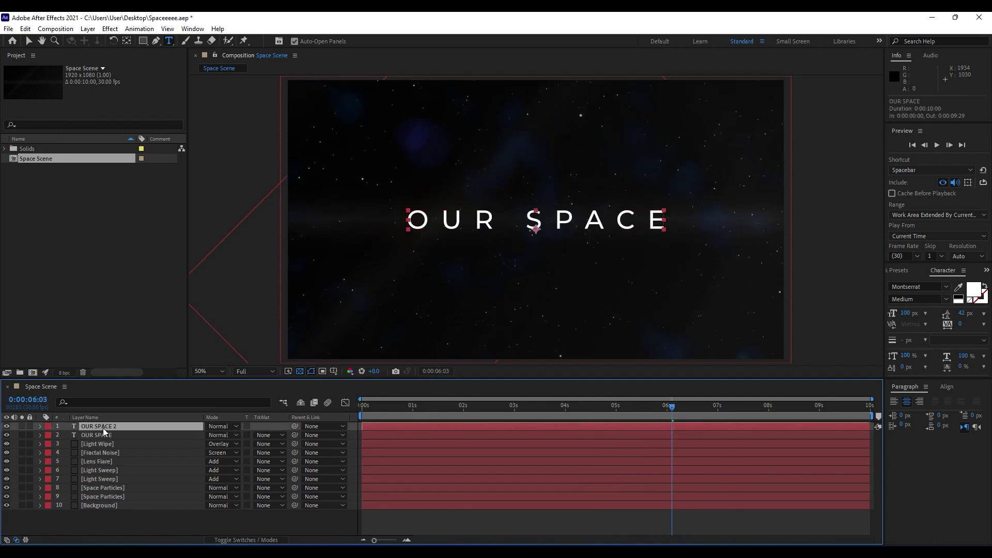
pyautogui.press('v')
pyautogui.moveTo(520, 223); pyautogui.dragTo(521, 252)
# - Set the OUR SPACE 2 text's font size to 50 px
pyautogui.doubleClick(116, 426)
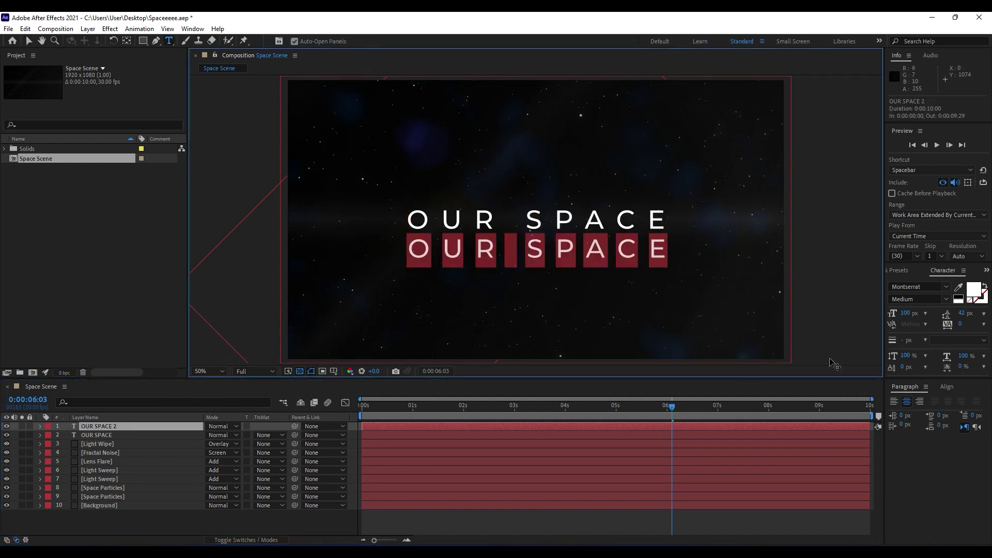
pyautogui.moveTo(904, 315); pyautogui.dragTo(887, 314)
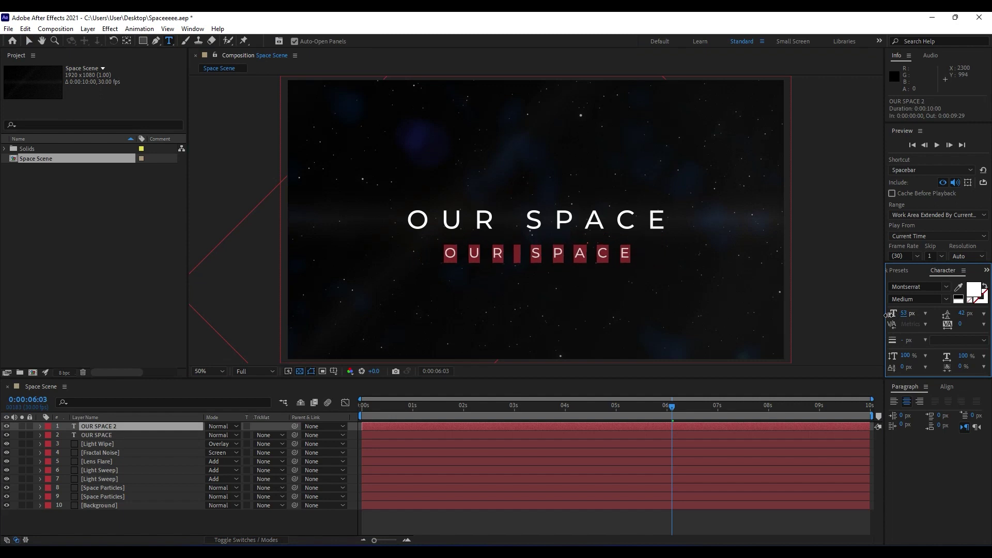
pyautogui.click(904, 313)
pyautogui.write('50')
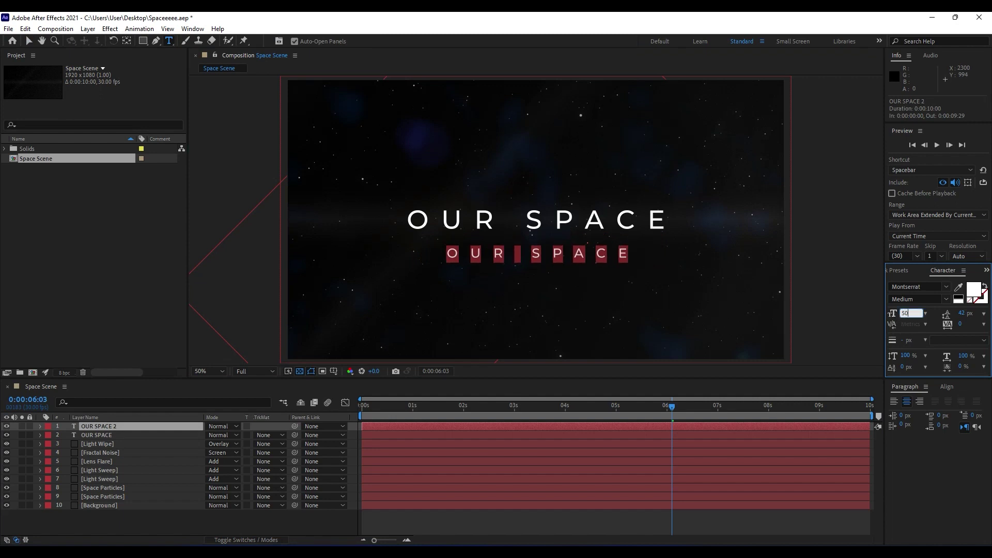
# - Change the OUR SPACE 2 text's font style to Light
pyautogui.click(113, 431)
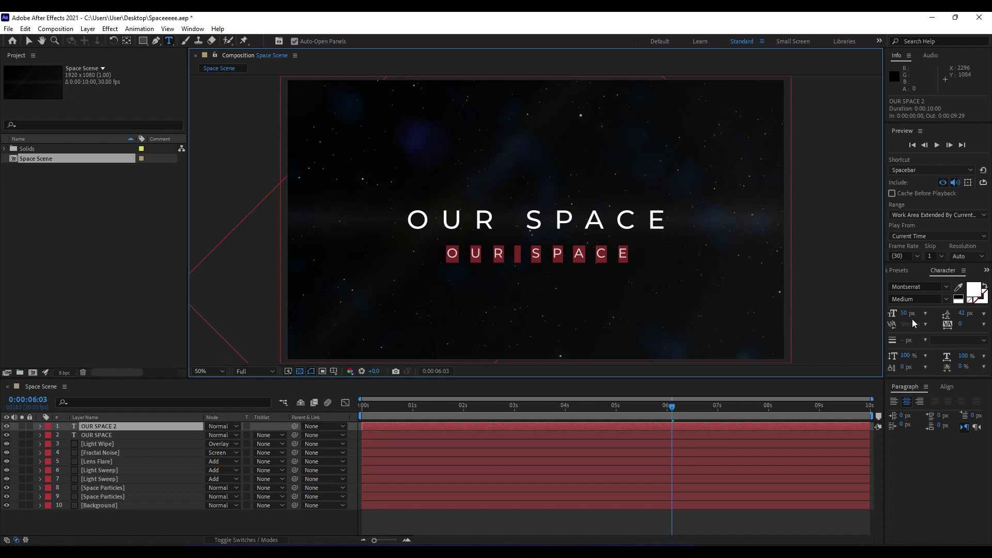
pyautogui.click(922, 299)
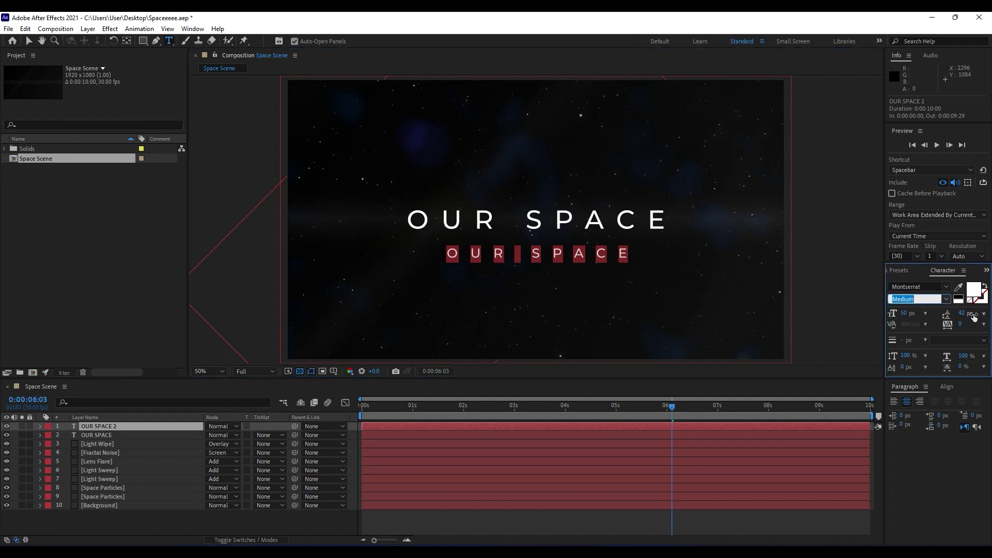
pyautogui.write('Italic')
pyautogui.press('Up')
pyautogui.press('Up')
pyautogui.press('Up')
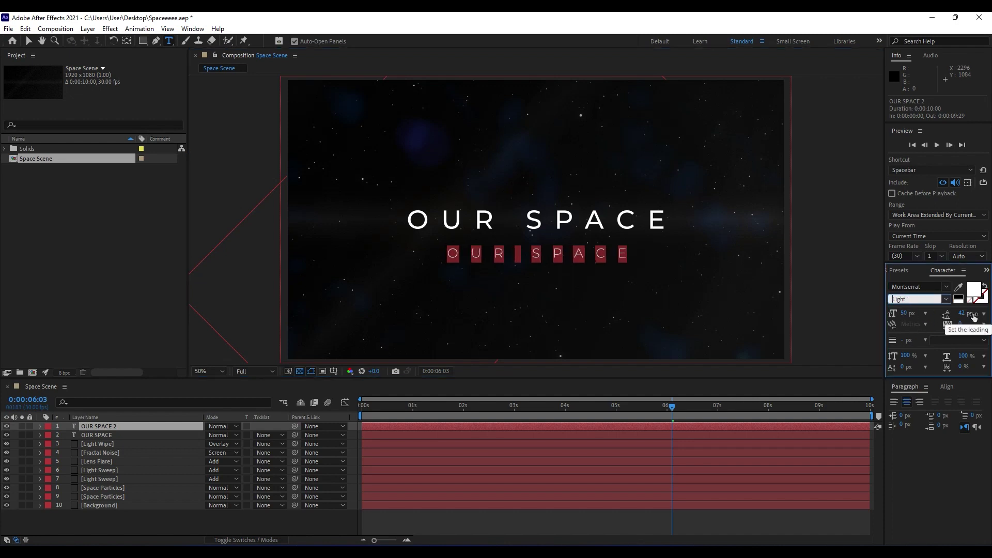
pyautogui.click(104, 445)
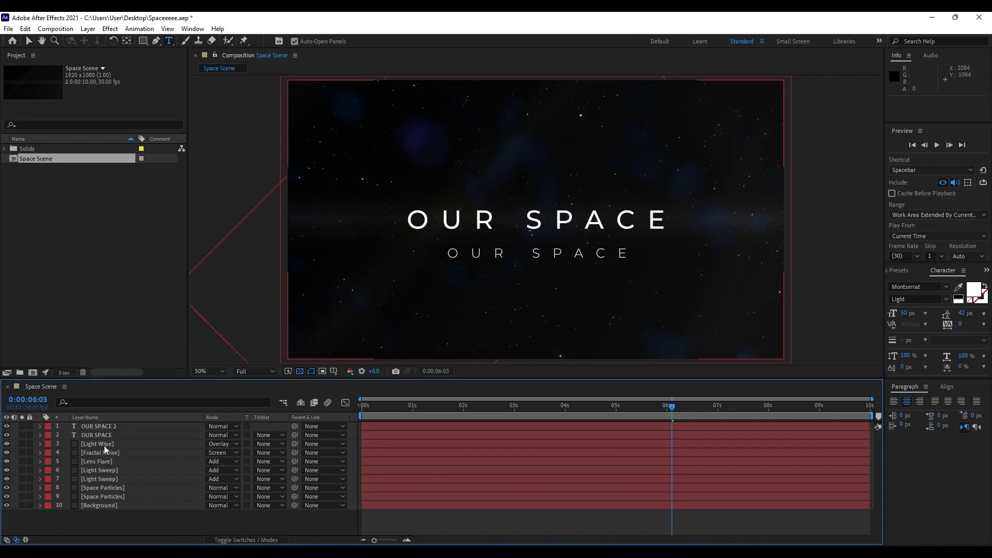
# - Move the smaller OUR SPACE 2 text up closer beneath the main title
pyautogui.click(104, 427)
pyautogui.click(165, 518)
pyautogui.press('v')
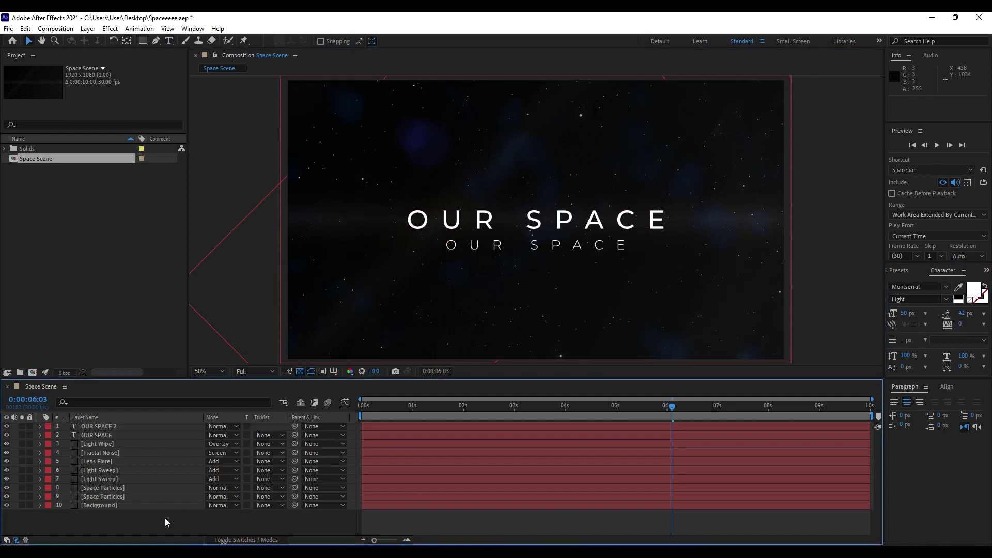
# - Move both the OUR SPACE and OUR SPACE 2 text layers up together by 40 px
pyautogui.click(102, 439)
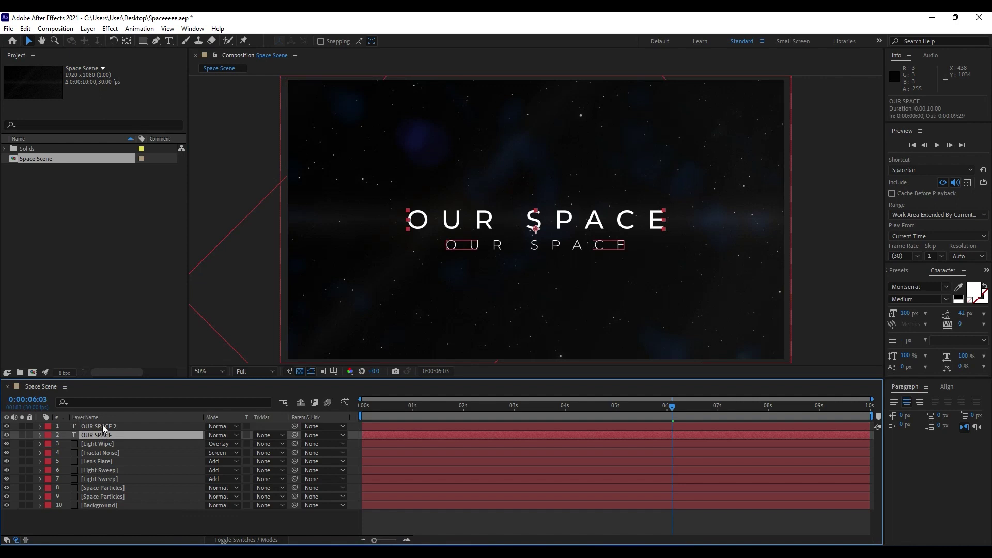
pyautogui.keyDown('shift'); pyautogui.click(102, 426); pyautogui.keyUp('shift')
pyautogui.hotkey('shift', 'Up')
pyautogui.hotkey('shift', 'Up')
pyautogui.hotkey('shift', 'Up')
pyautogui.hotkey('shift', 'Up')
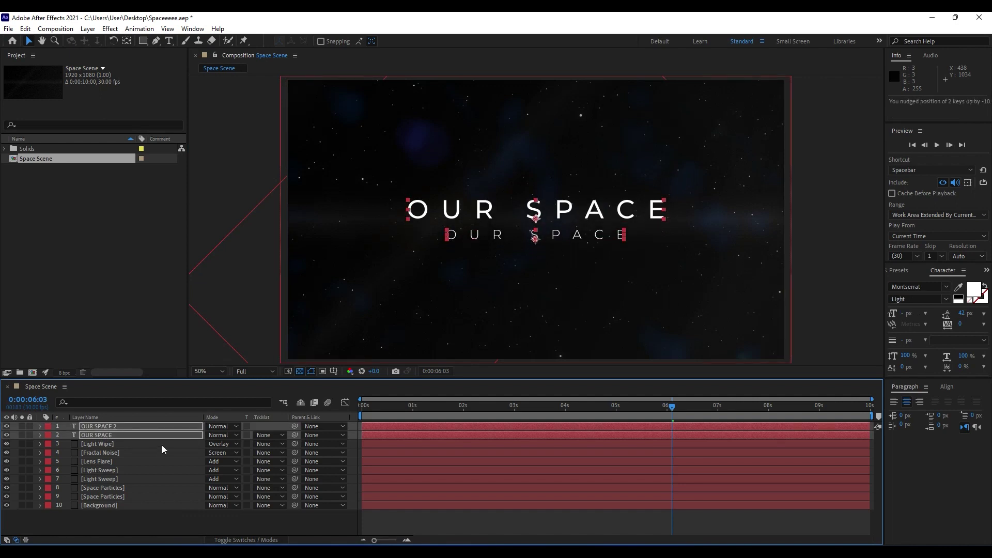
# - Replace the OUR SPACE 2 subtitle text with SOFTONIMOTION and preview the title animation
pyautogui.click(125, 512)
pyautogui.click(114, 427)
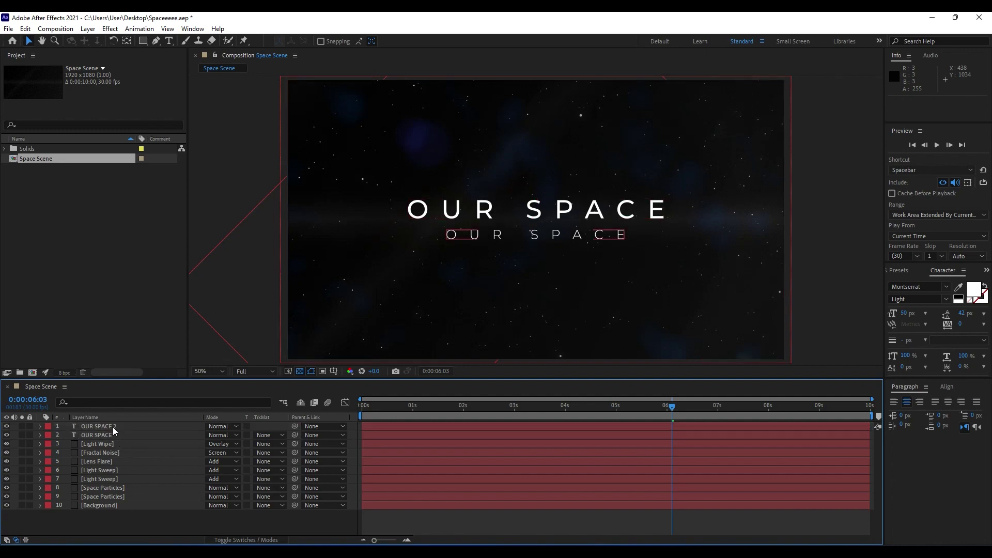
pyautogui.doubleClick(112, 427)
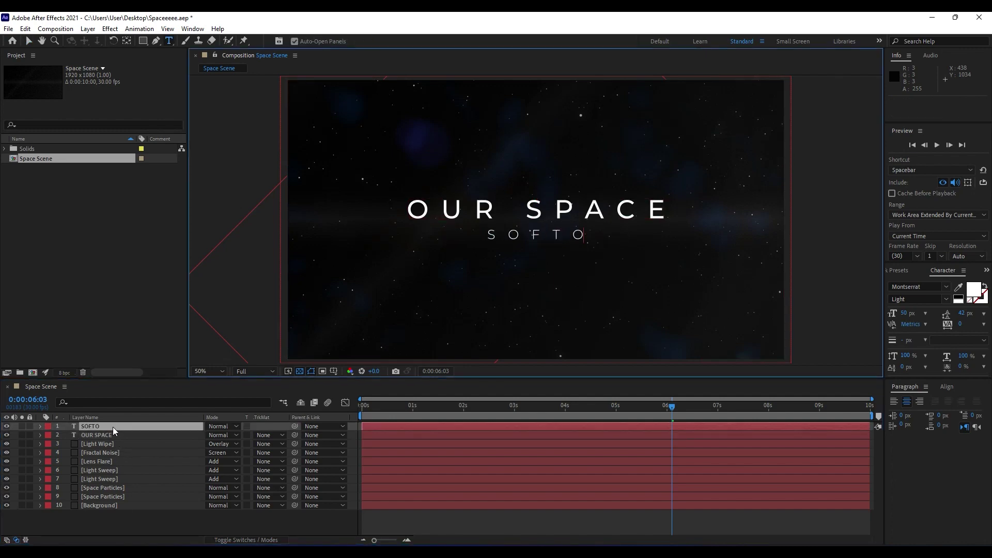
pyautogui.write('NIMOTION')
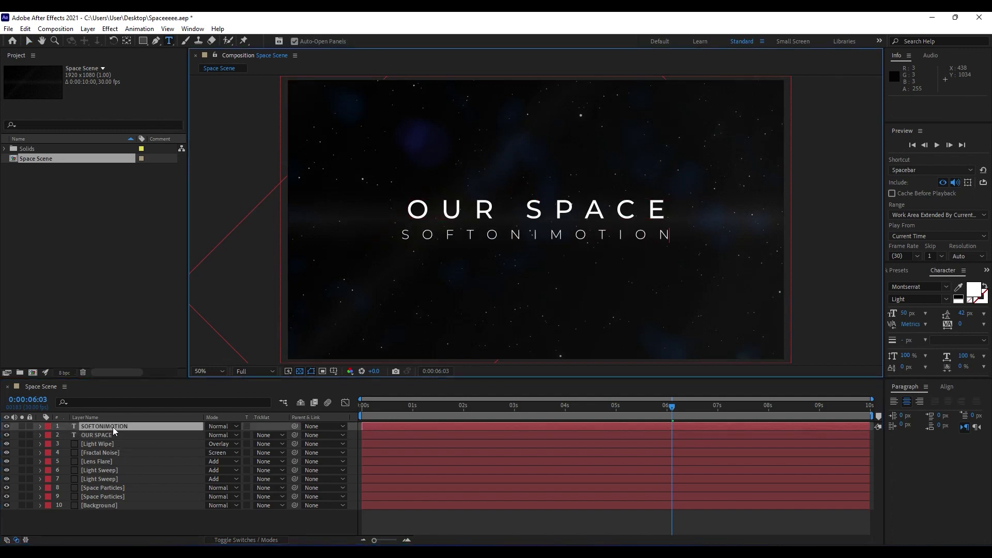
pyautogui.click(155, 521)
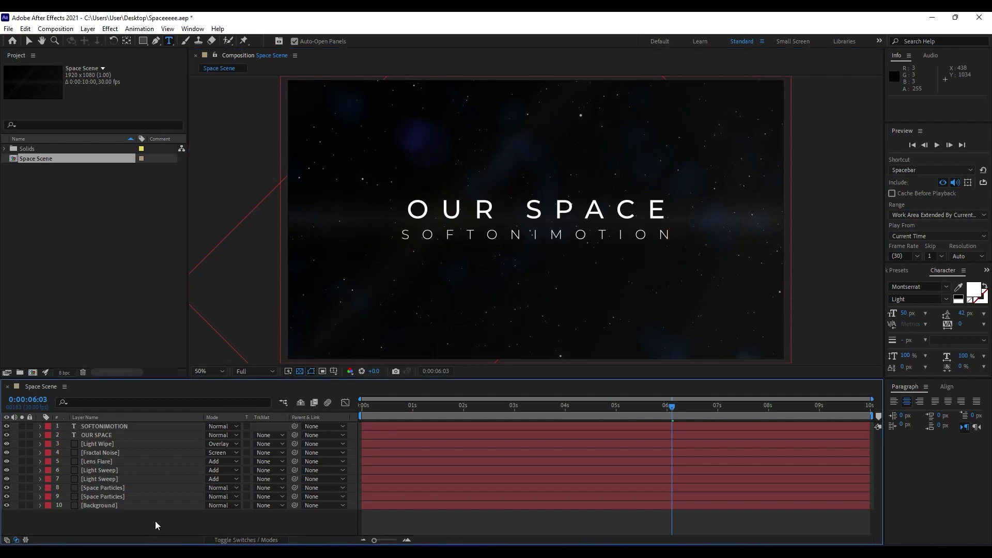
pyautogui.press('space')
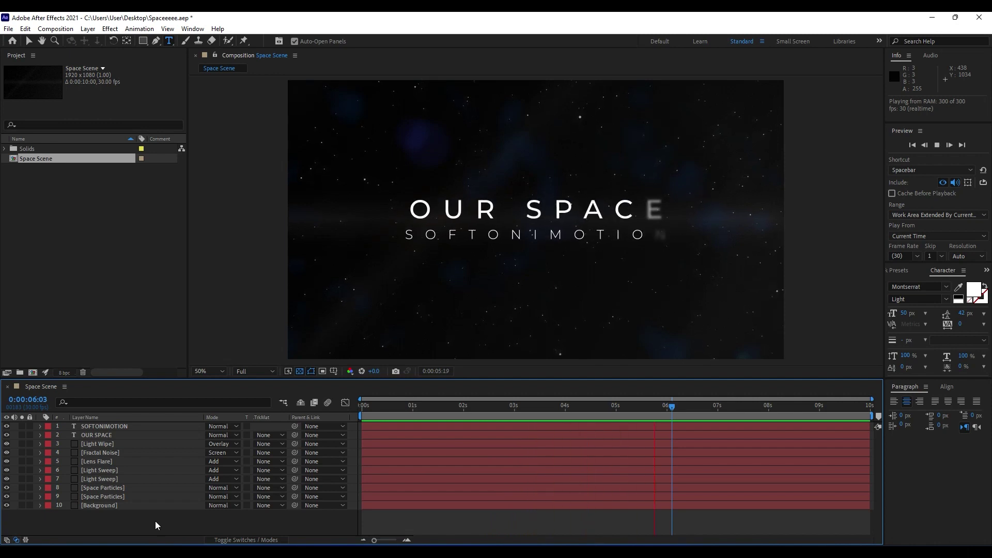
# - Try delaying the SOFTONIMOTION layer by 15 frames, preview the timing, and return the layer's start to 0:00:00:00
pyautogui.click(384, 412)
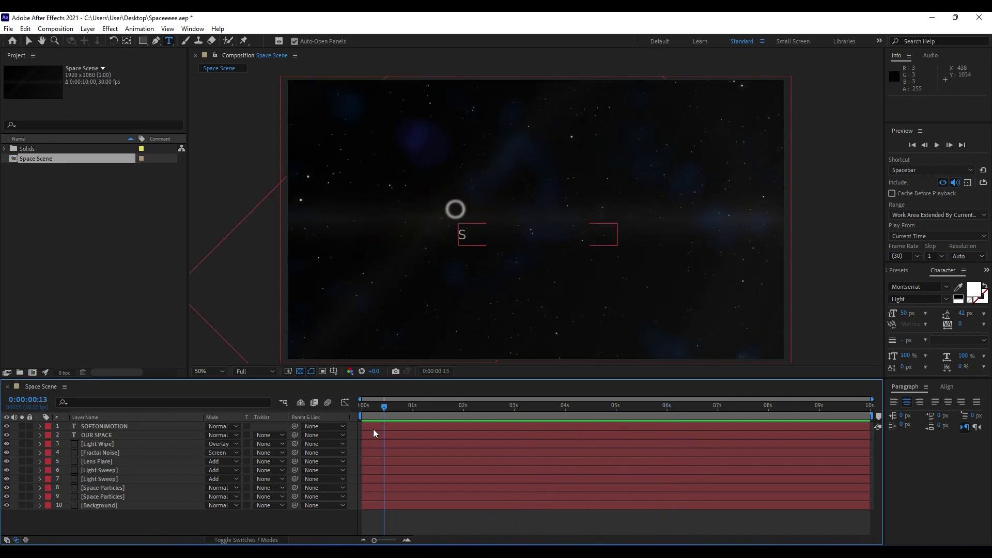
pyautogui.moveTo(374, 434)
pyautogui.mouseDown()
pyautogui.moveTo(385, 437)
pyautogui.moveTo(371, 437)
pyautogui.moveTo(386, 425)
pyautogui.mouseUp()
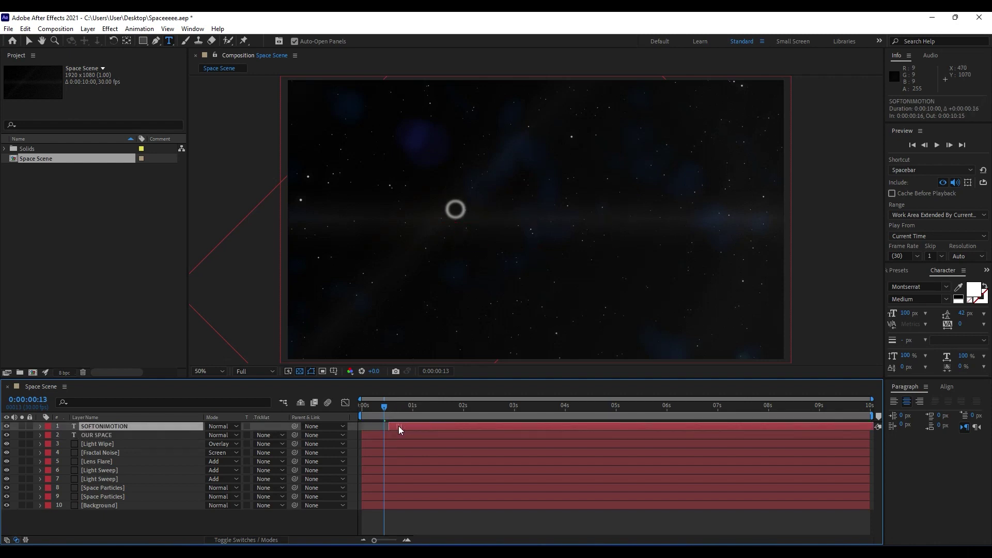
pyautogui.press('space')
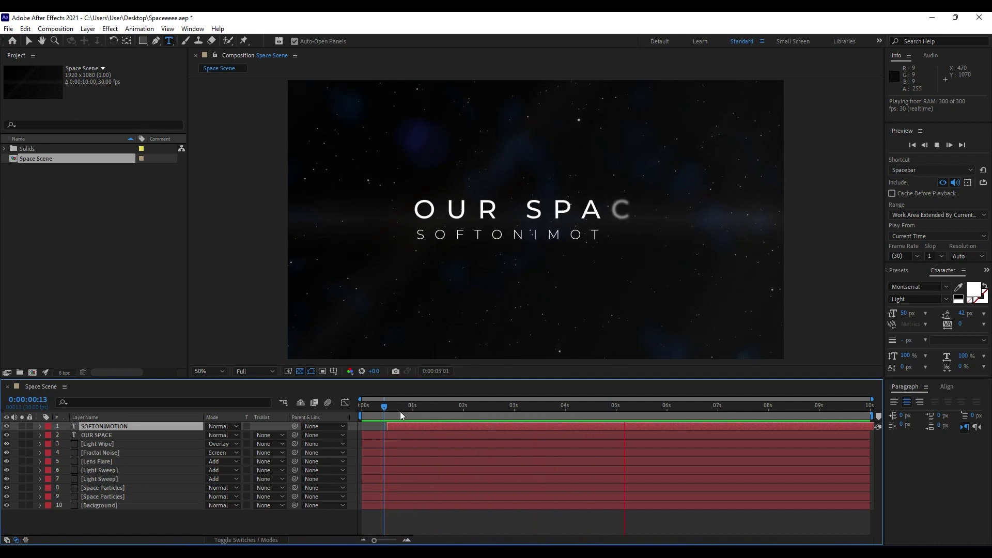
pyautogui.click(445, 416)
pyautogui.moveTo(404, 428); pyautogui.dragTo(376, 431)
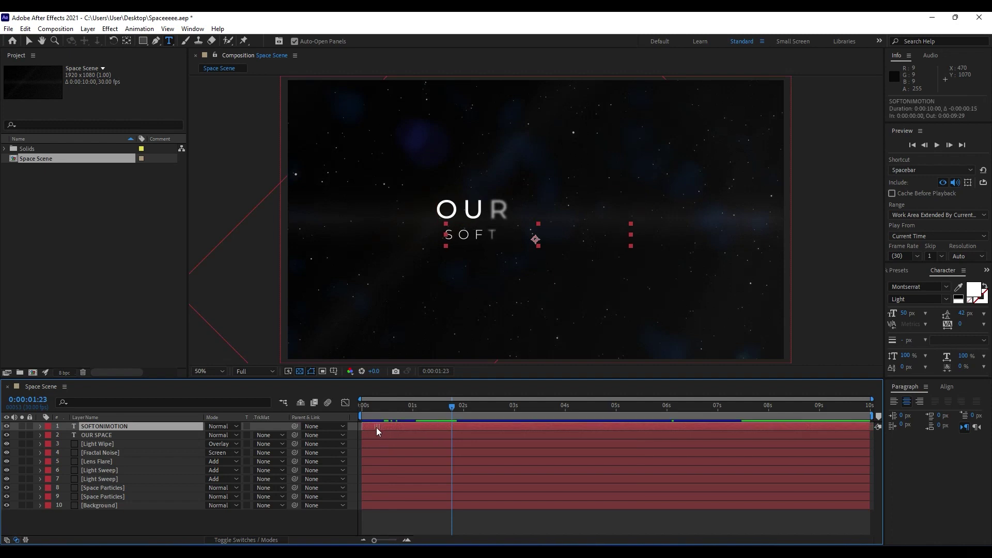
# - Play back the title animation and scrub from the start to 0:00:05:05 to check both text reveals
pyautogui.press('space')
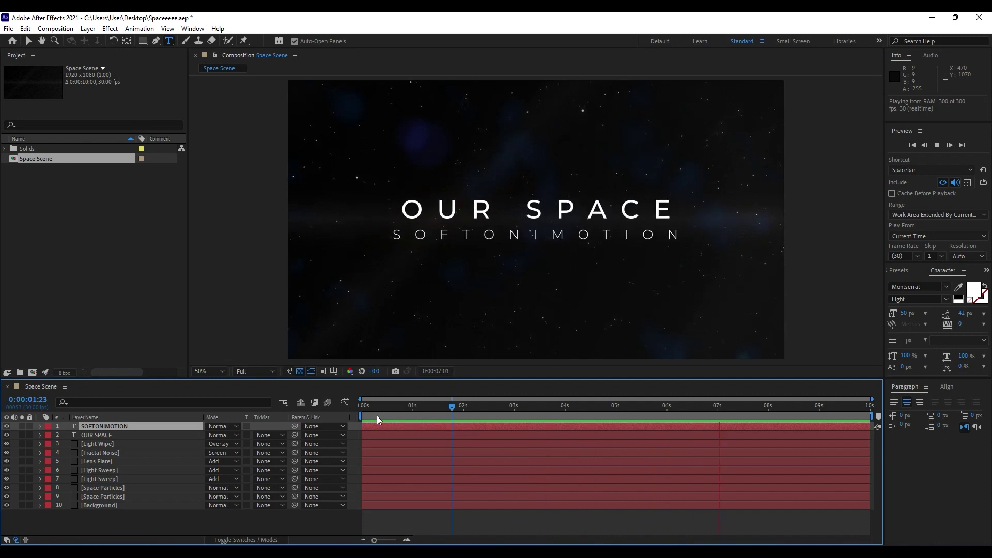
pyautogui.press('space')
pyautogui.moveTo(361, 406); pyautogui.dragTo(625, 411)
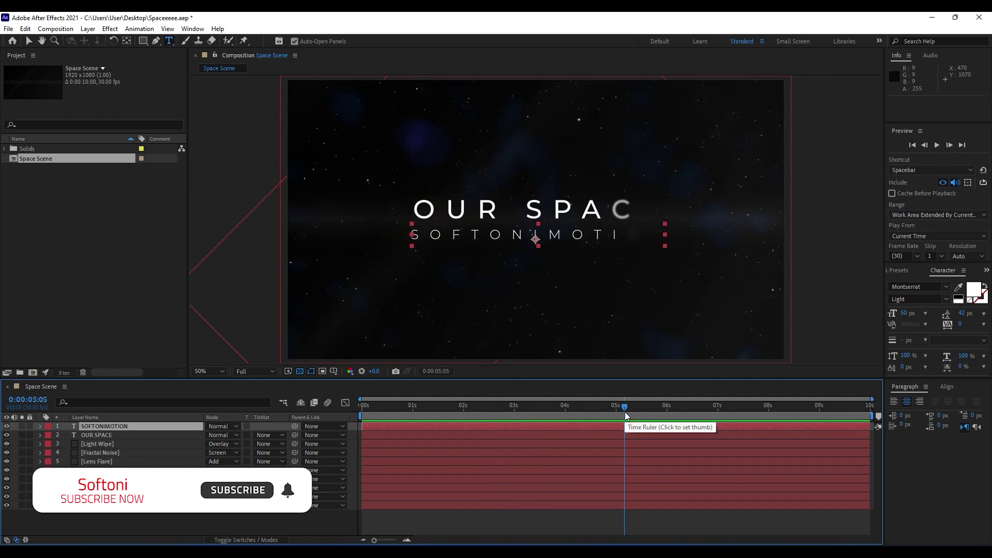